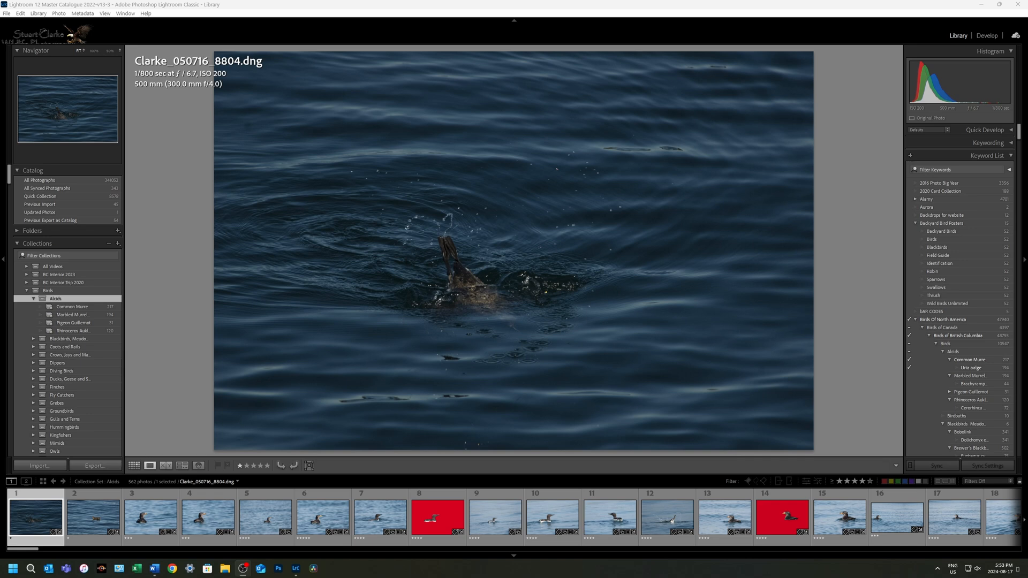
# Step: Open the rules of the Common Murre smart collection in the Alcids set
pyautogui.rightClick(73, 307)
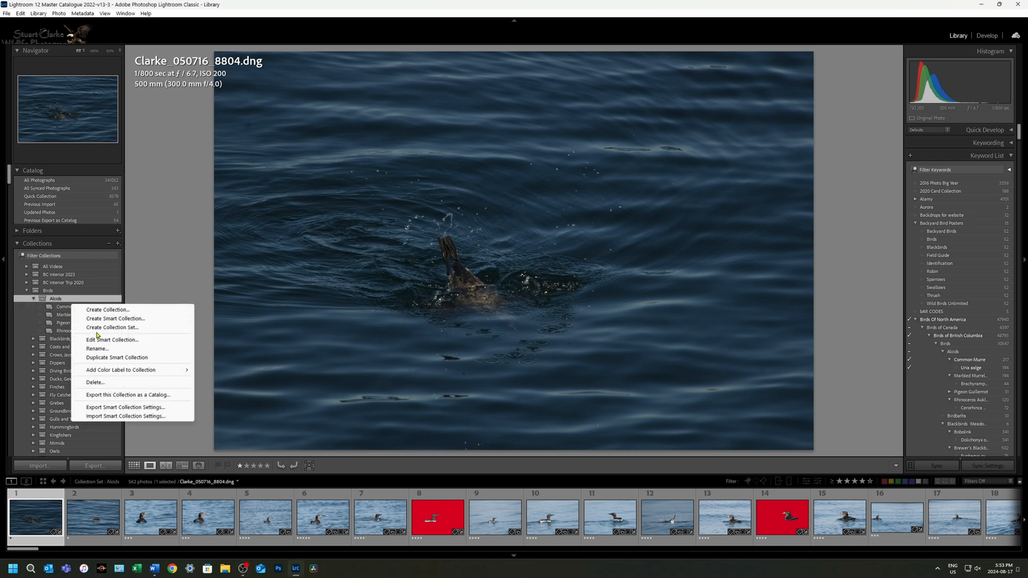
pyautogui.click(105, 340)
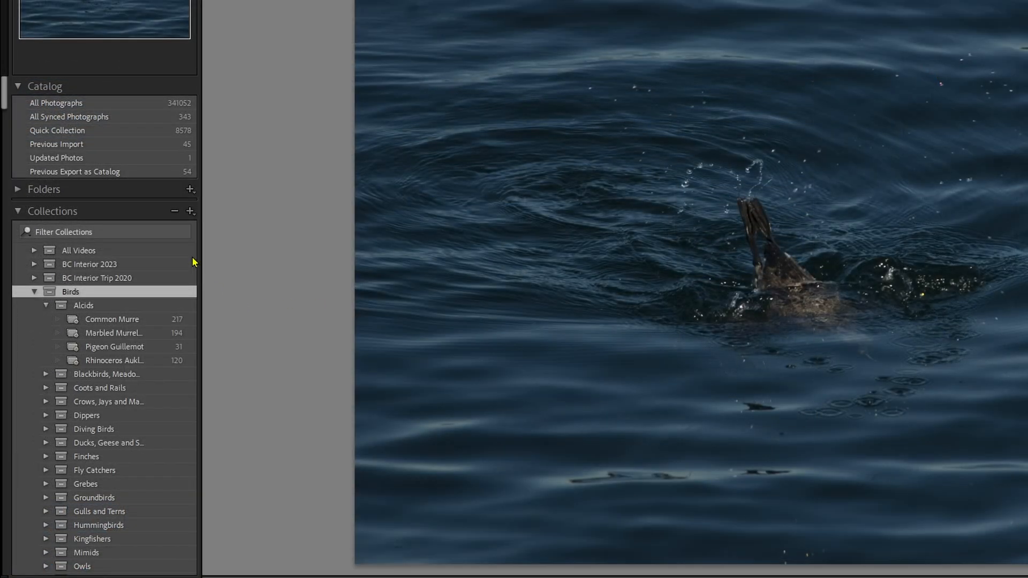
# Step: Try to create a top-level collection set named Birds, not nested inside another collection set
pyautogui.click(191, 212)
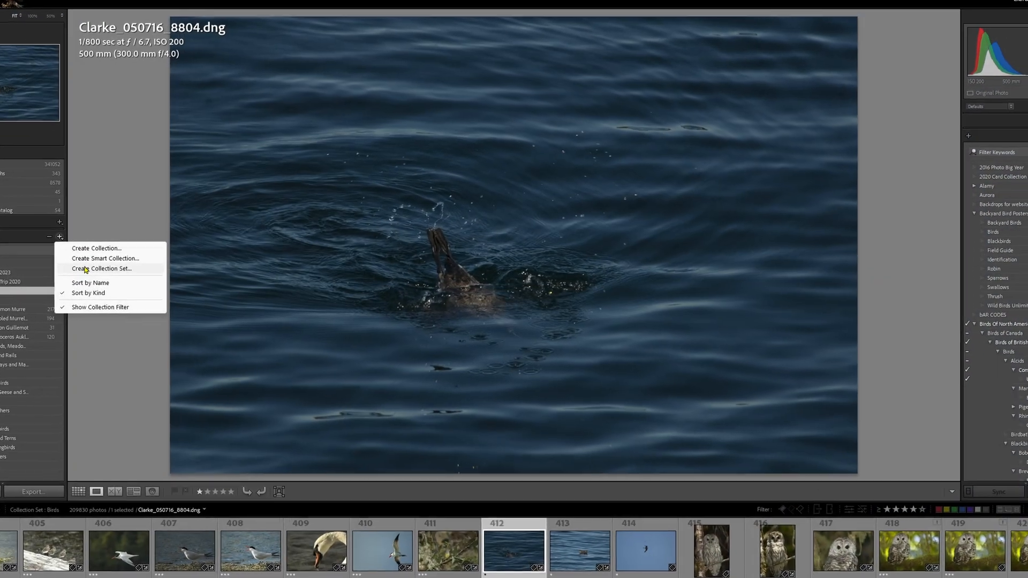
pyautogui.click(228, 260)
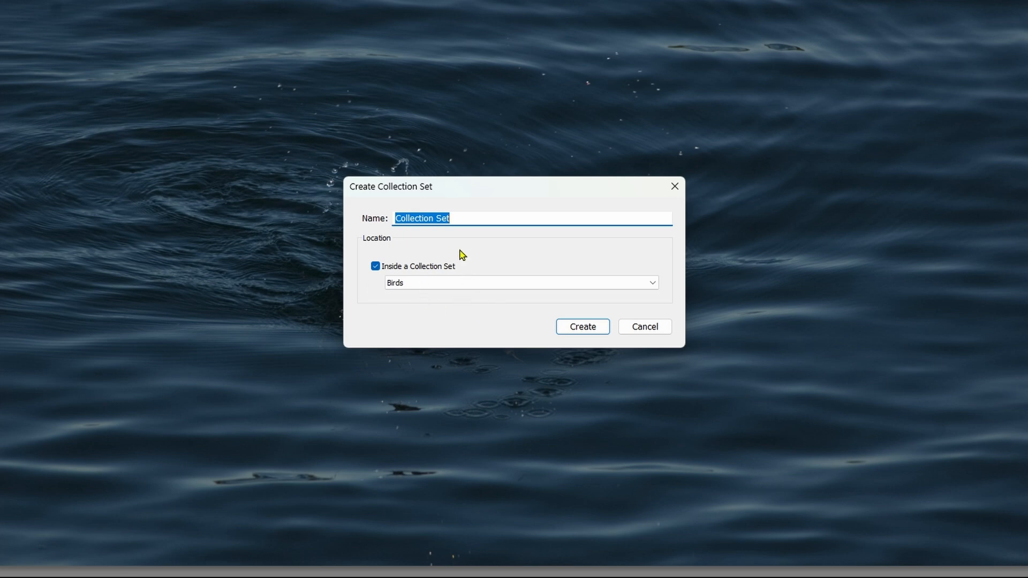
pyautogui.click(375, 266)
pyautogui.click(462, 219)
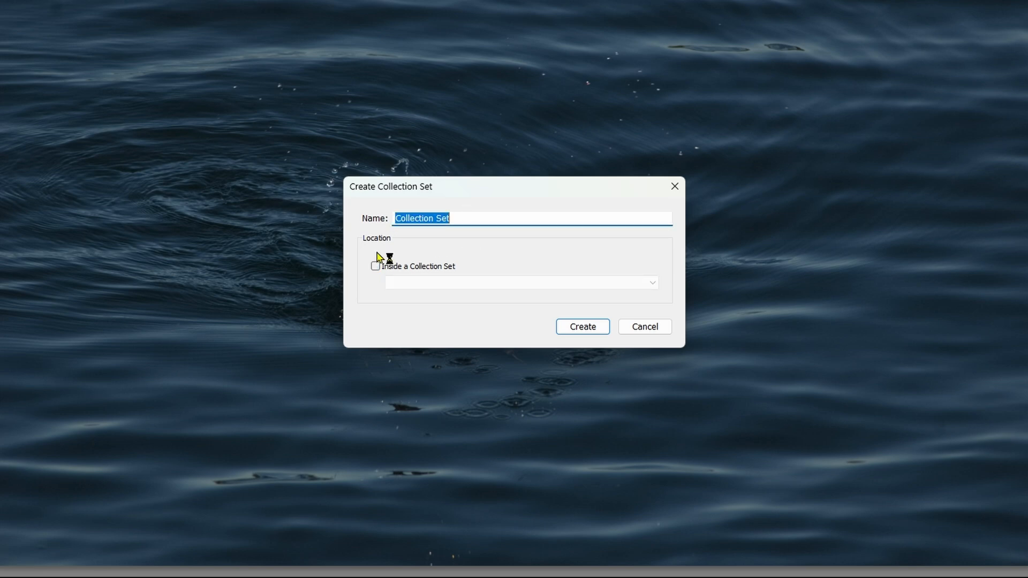
pyautogui.write('Birds')
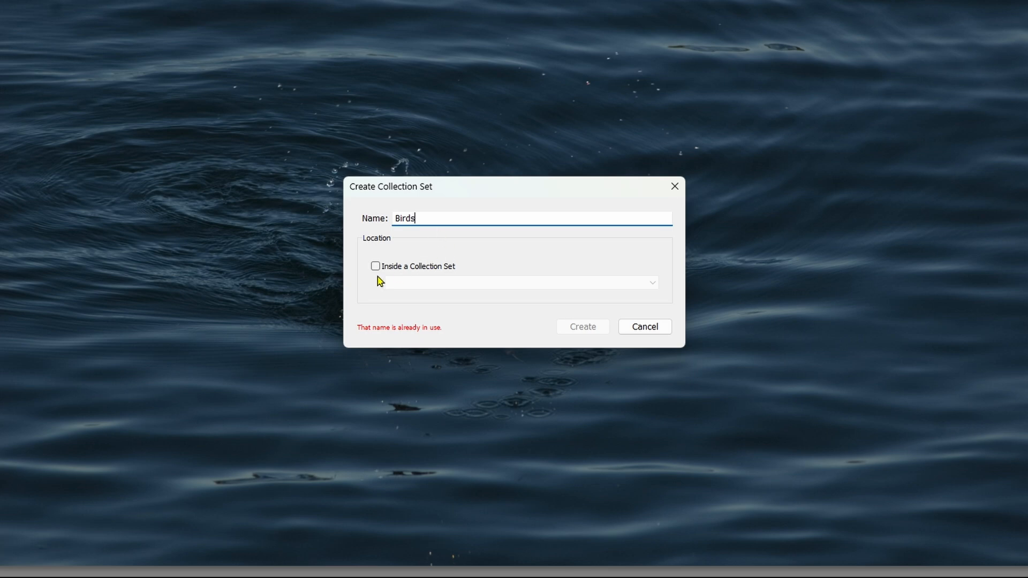
pyautogui.click(645, 326)
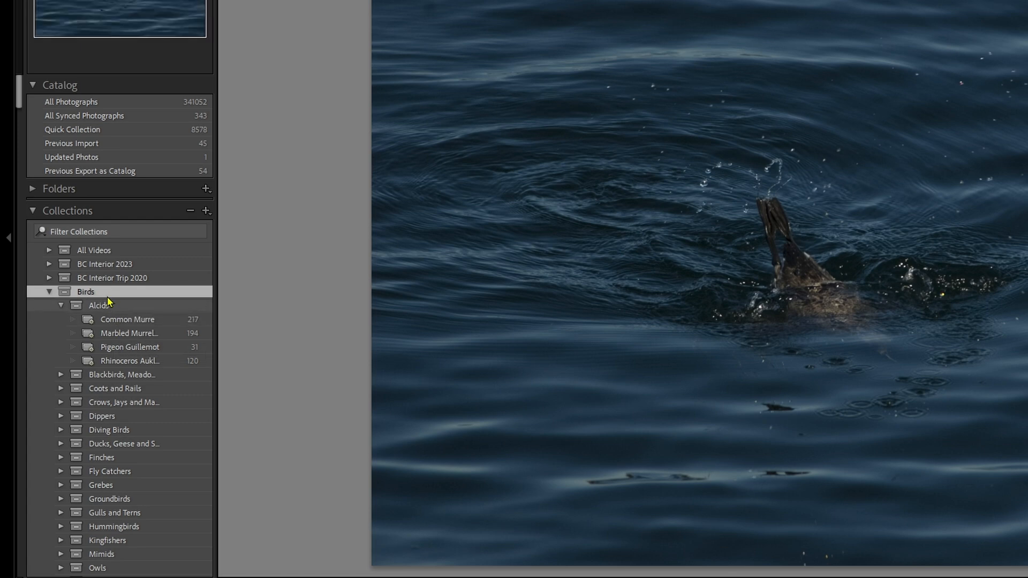
# Step: Open the form for a new collection set inside Birds, and collapse the Alcids set
pyautogui.rightClick(93, 295)
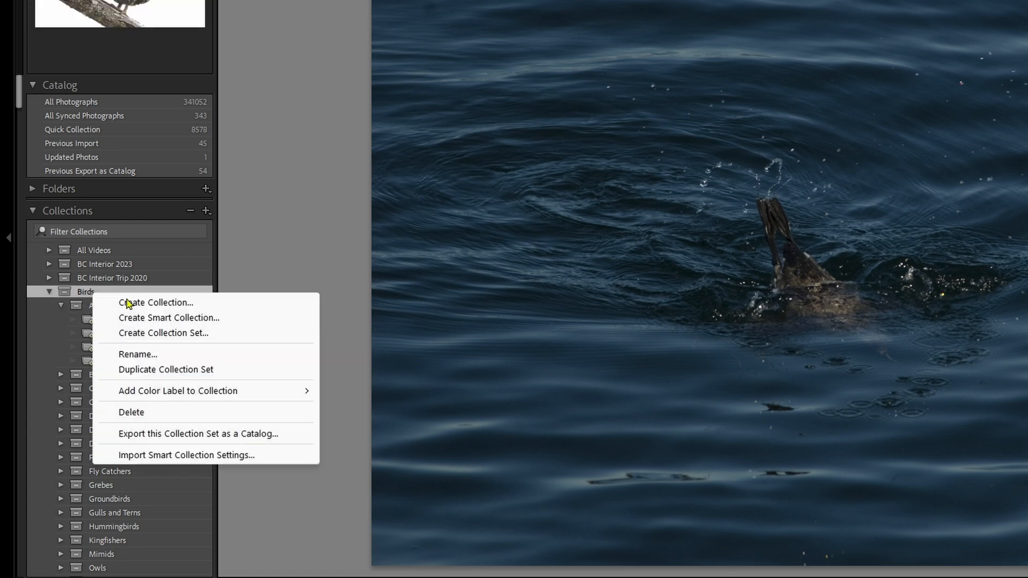
pyautogui.click(143, 333)
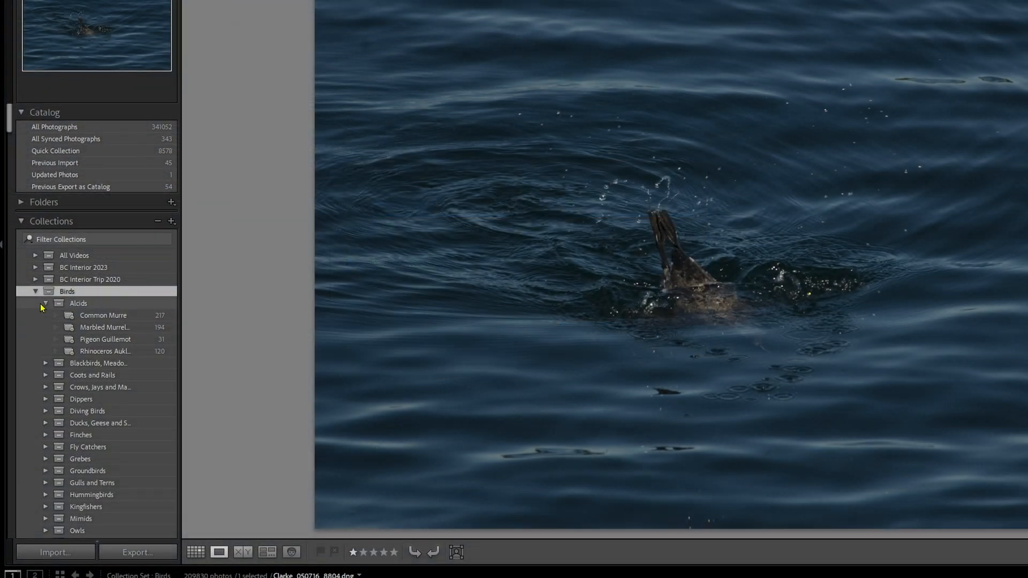
pyautogui.click(42, 308)
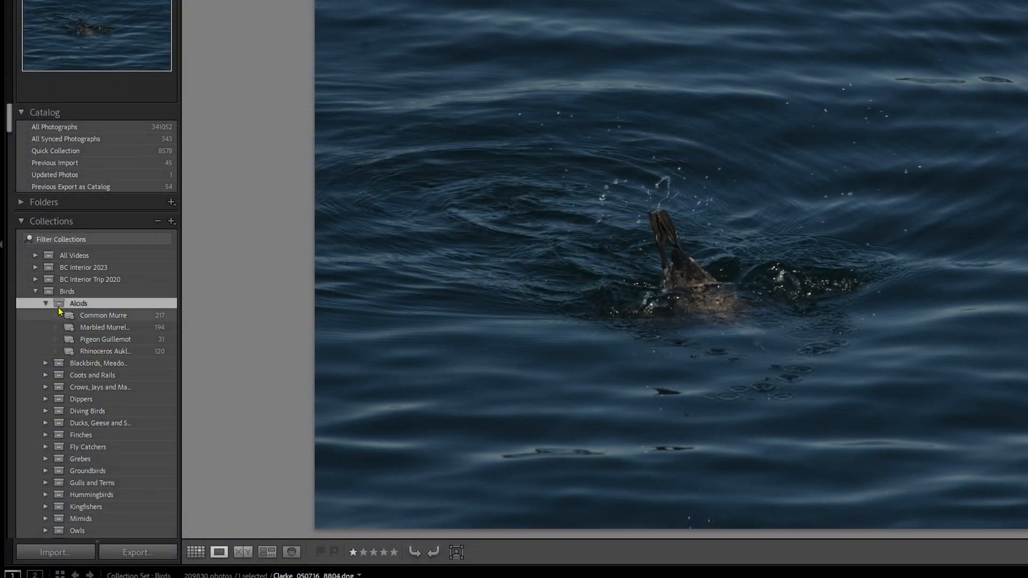
pyautogui.click(45, 304)
pyautogui.scroll(-3, 115, 364)
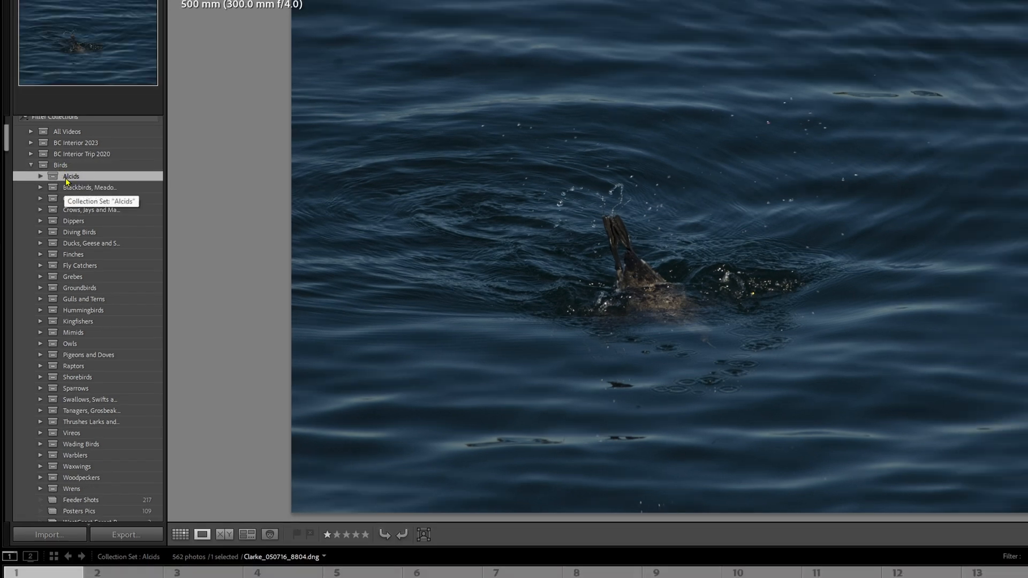
# Step: Try to create a collection set named Alcids 2 inside the Birds collection set
pyautogui.rightClick(61, 172)
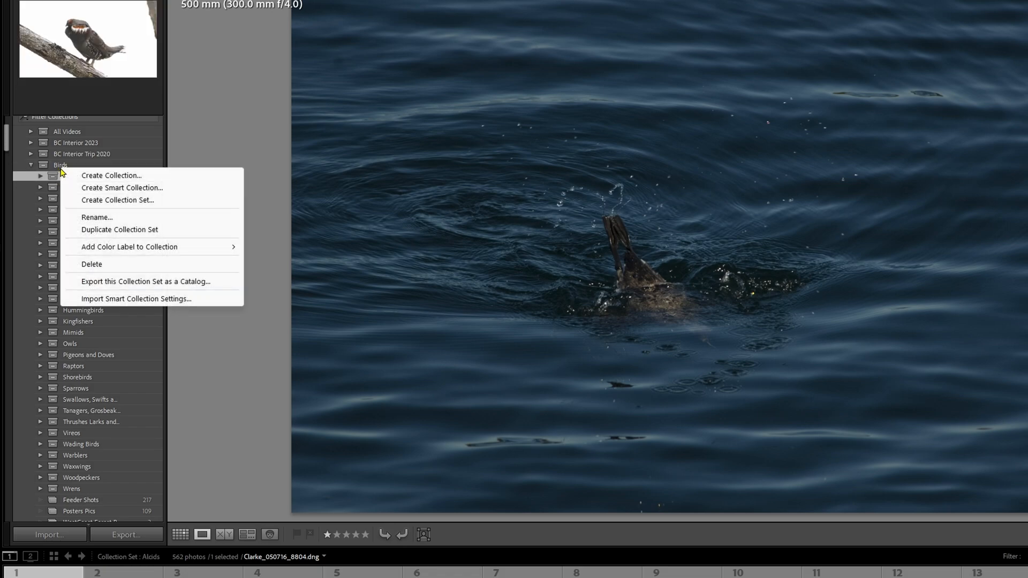
pyautogui.click(136, 199)
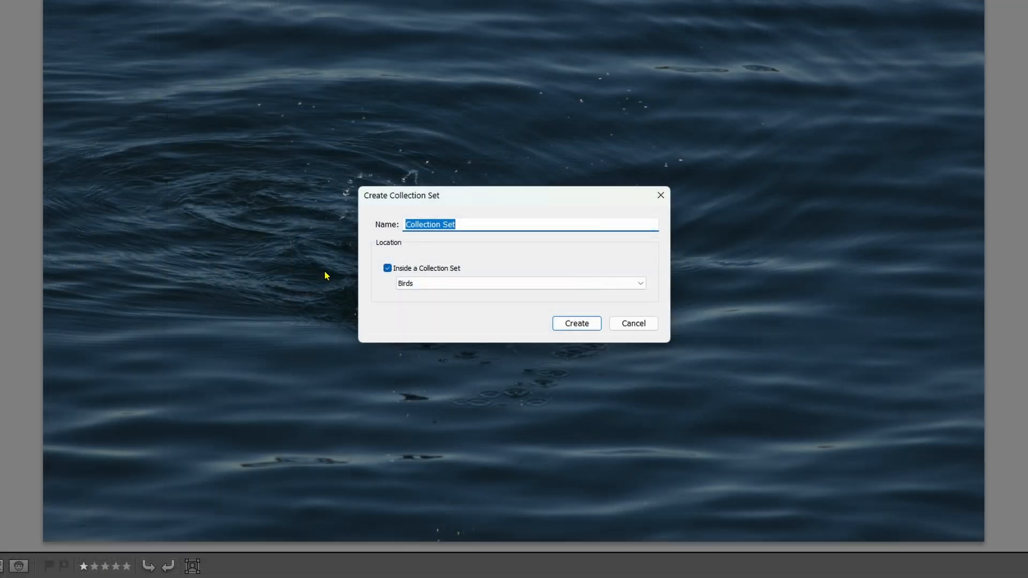
pyautogui.moveTo(470, 224); pyautogui.dragTo(394, 229)
pyautogui.write('Alcids ')
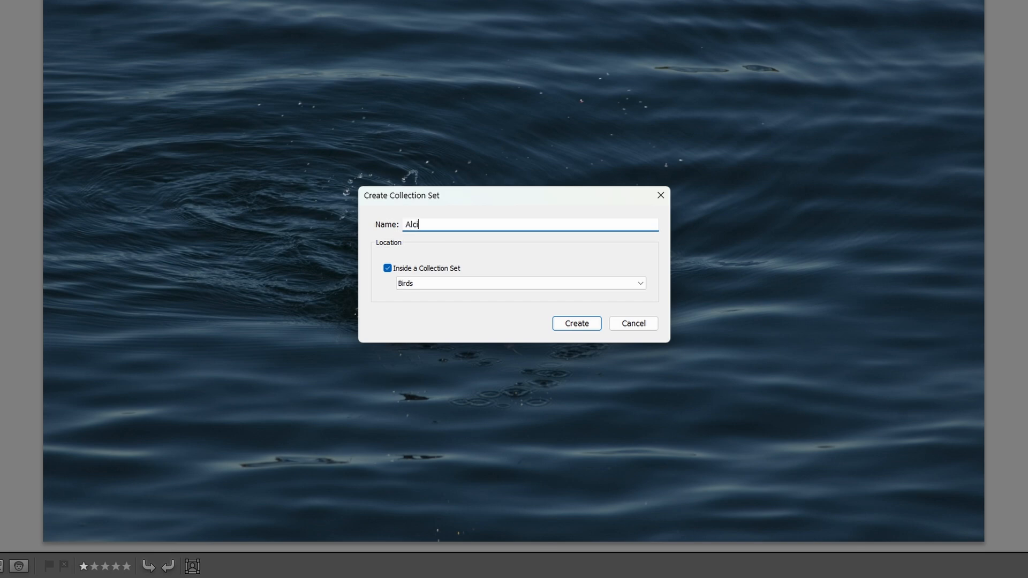
pyautogui.write('2')
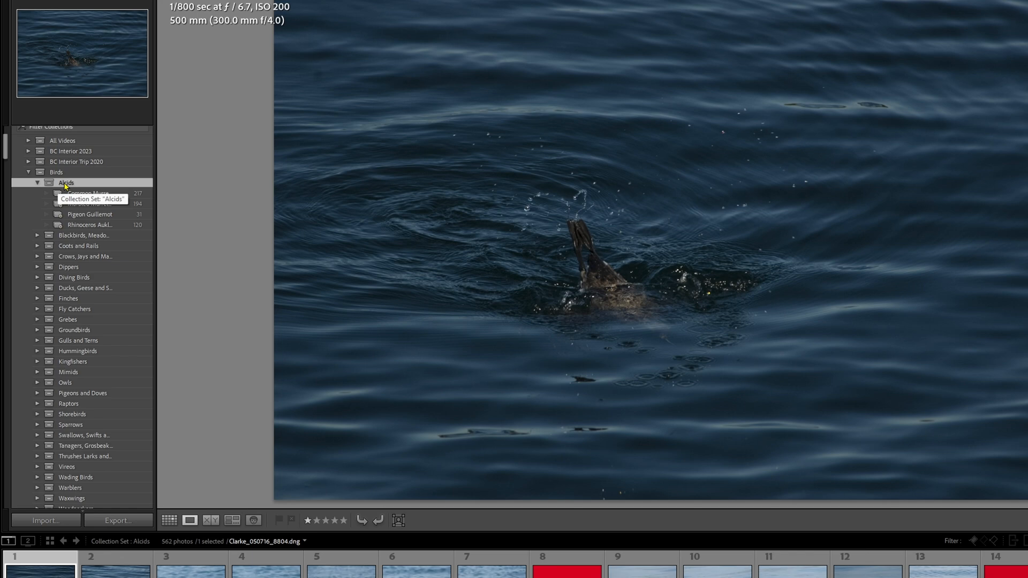
# Step: Start a smart collection named Common Murre 2 inside the Alcids set, matching all of its rules
pyautogui.rightClick(66, 185)
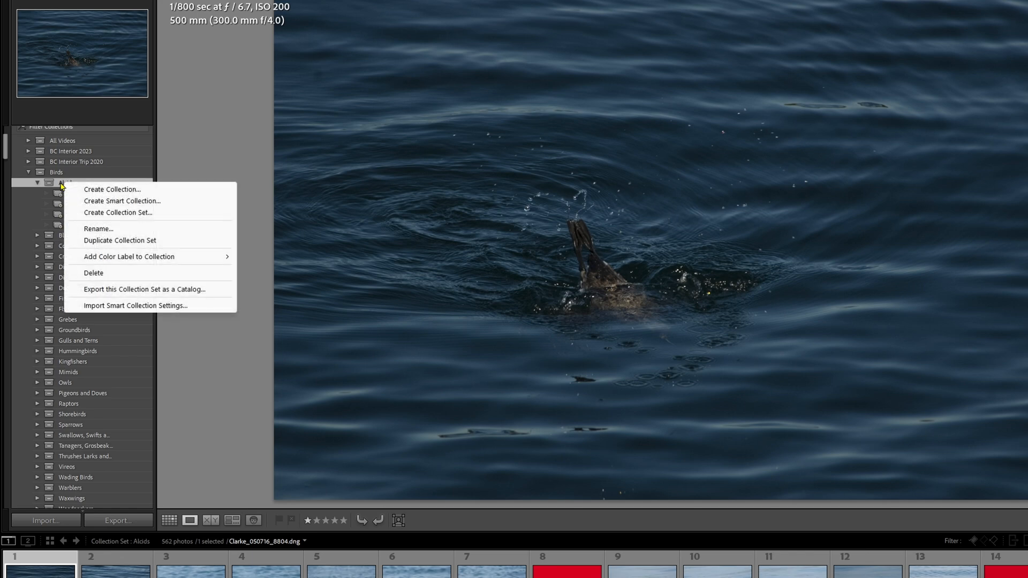
pyautogui.click(101, 202)
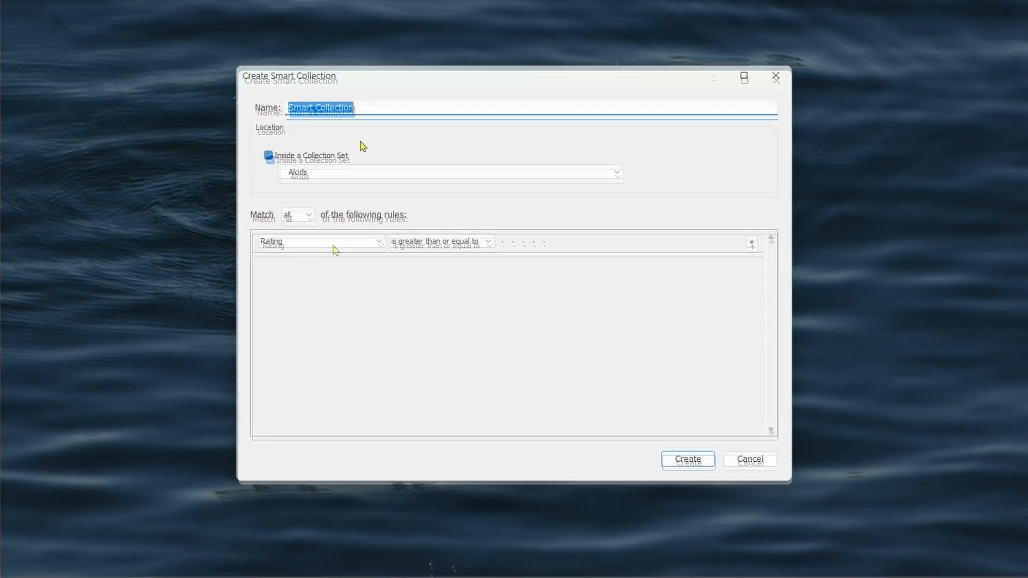
pyautogui.click(370, 106)
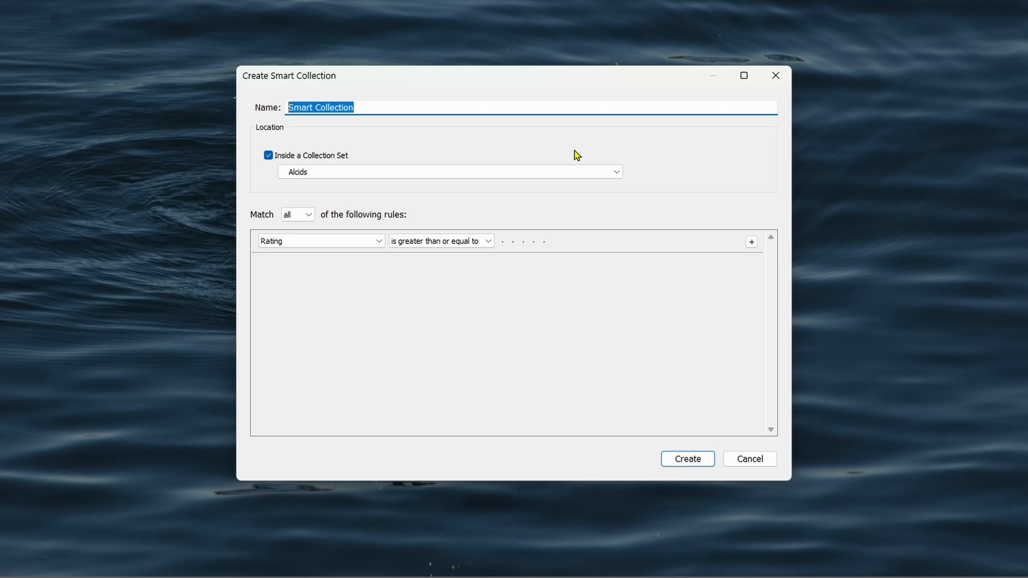
pyautogui.write('Com')
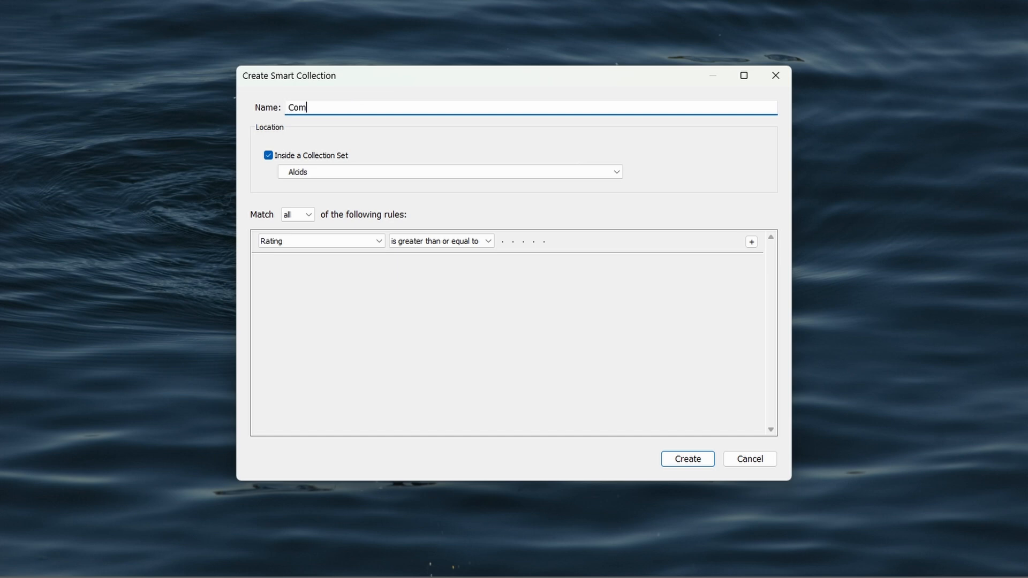
pyautogui.write('mon Murre 2')
pyautogui.click(310, 216)
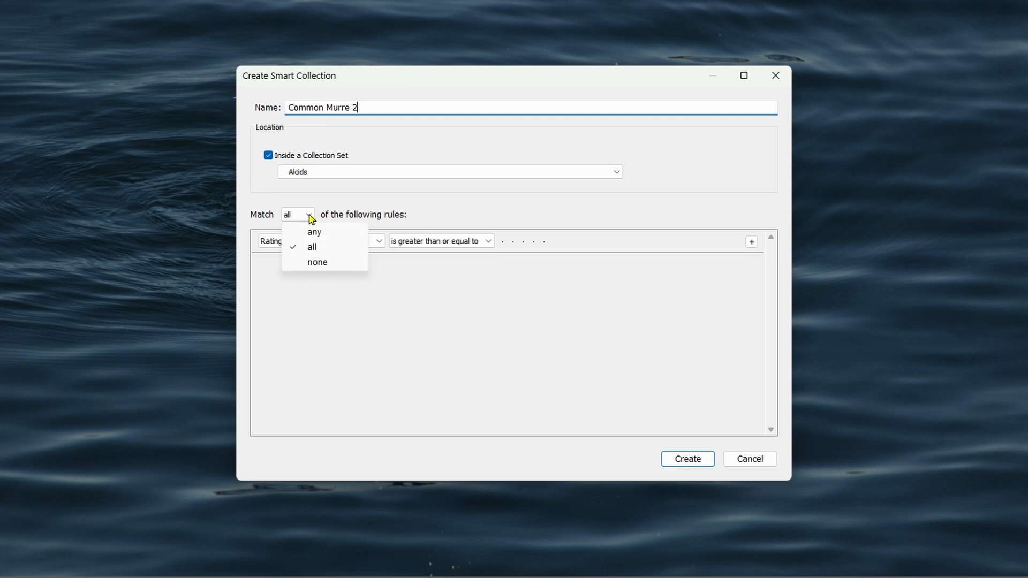
pyautogui.click(325, 248)
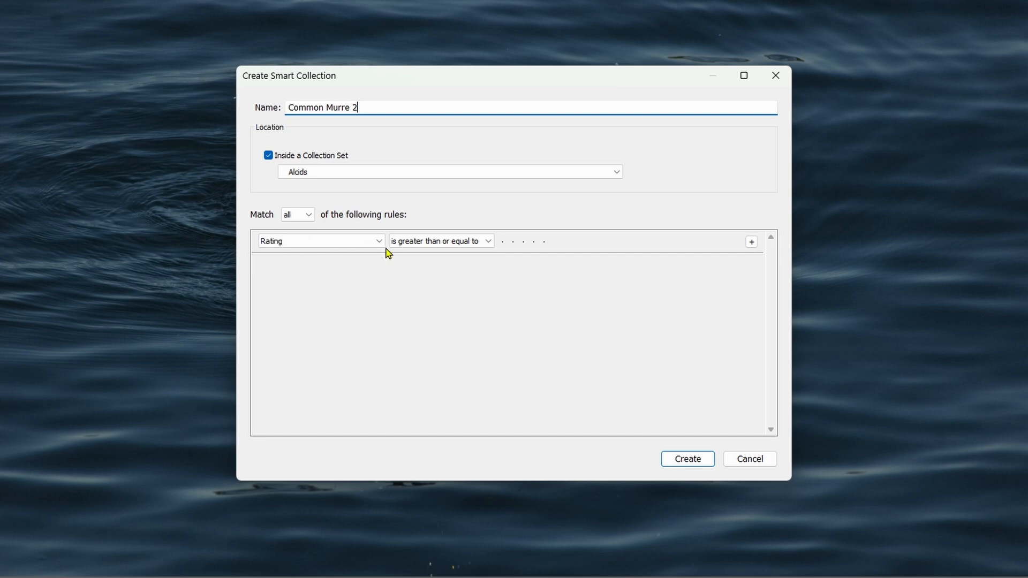
# Step: Set the rule of the new smart collection to Keywords with the condition contains all
pyautogui.click(379, 241)
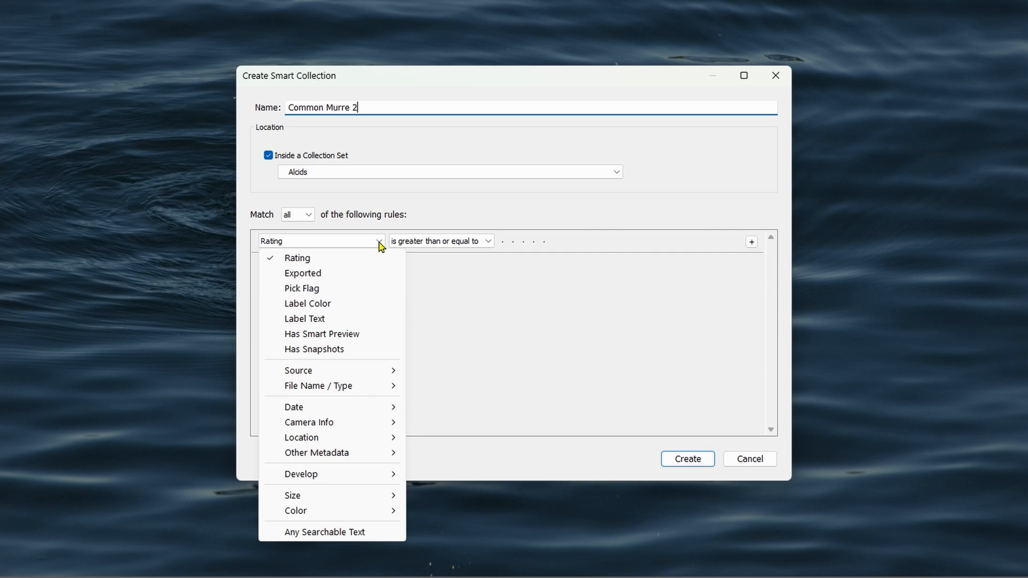
pyautogui.moveTo(324, 457)
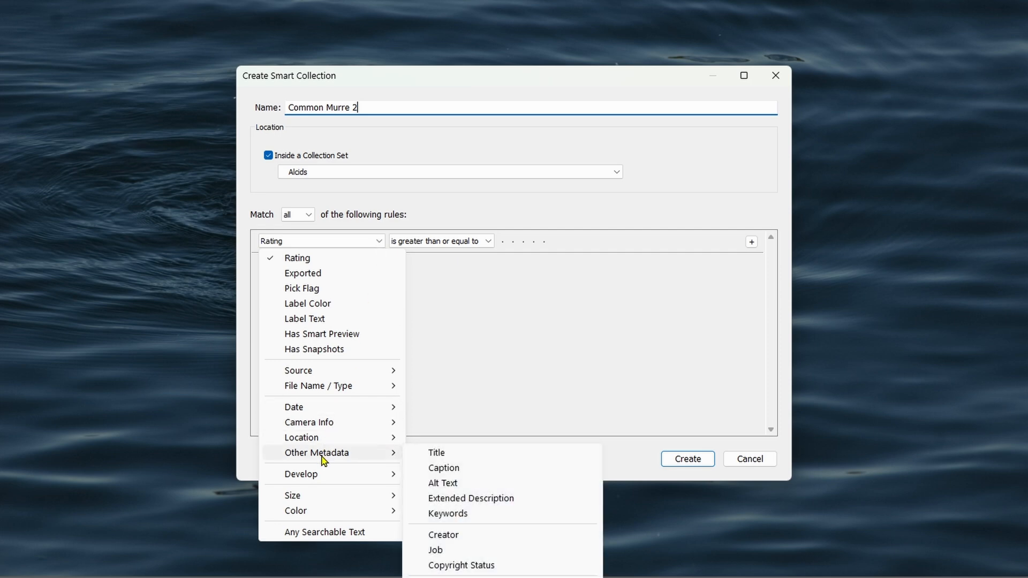
pyautogui.click(448, 514)
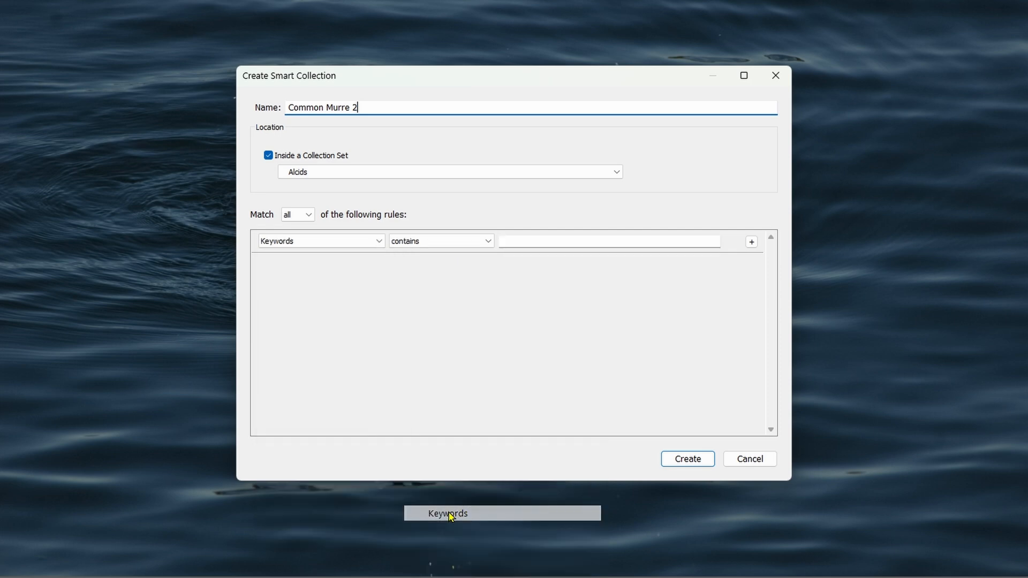
pyautogui.click(489, 242)
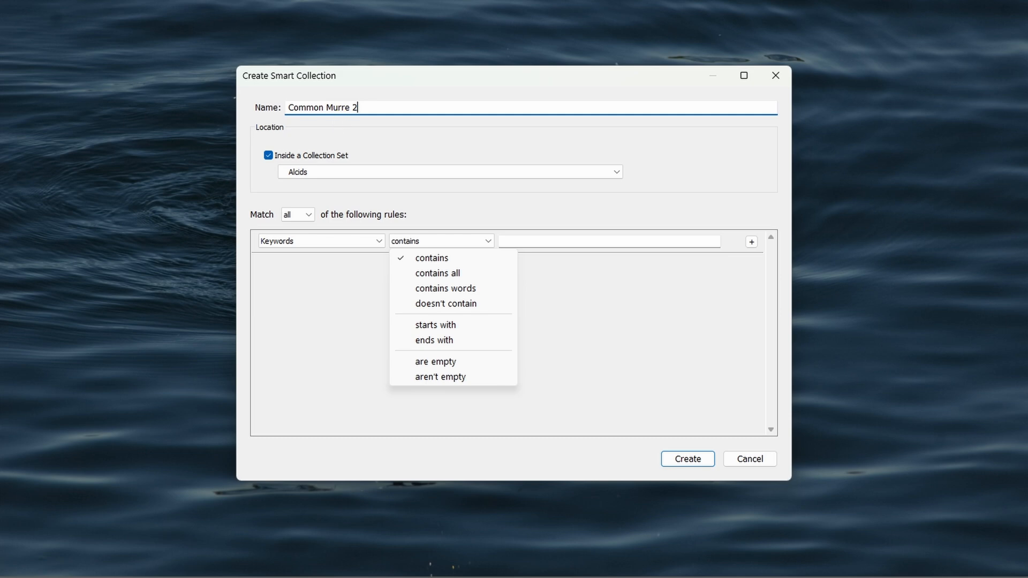
pyautogui.click(433, 276)
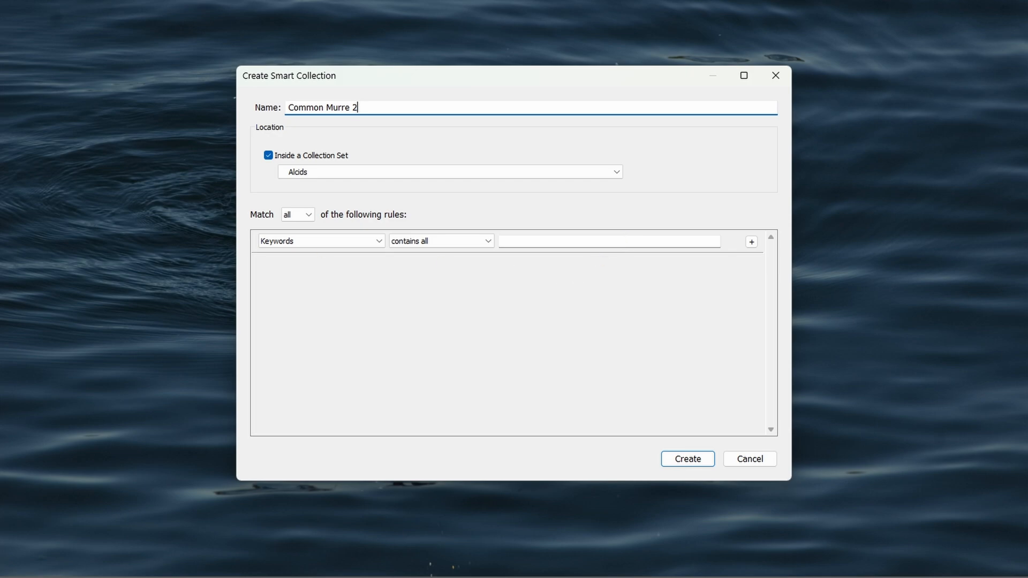
# Step: Change the keyword condition of the existing Common Murre smart collection to contains and save it
pyautogui.rightClick(84, 172)
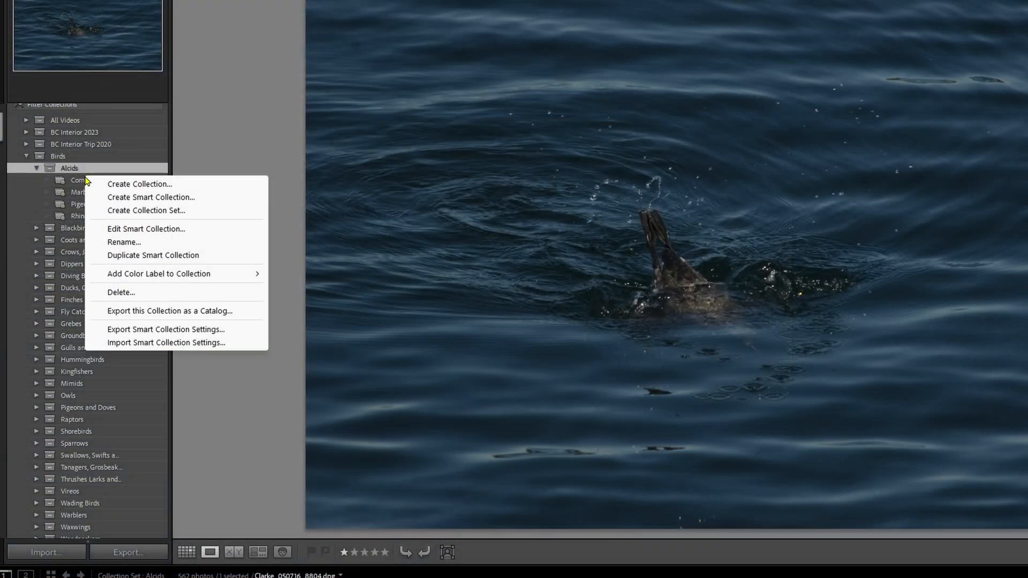
pyautogui.click(124, 229)
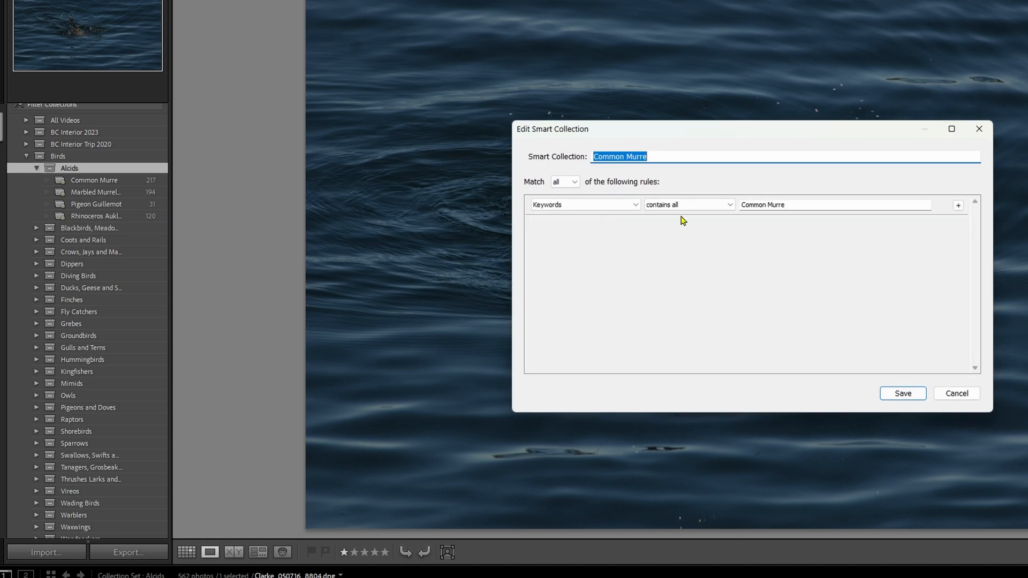
pyautogui.click(727, 210)
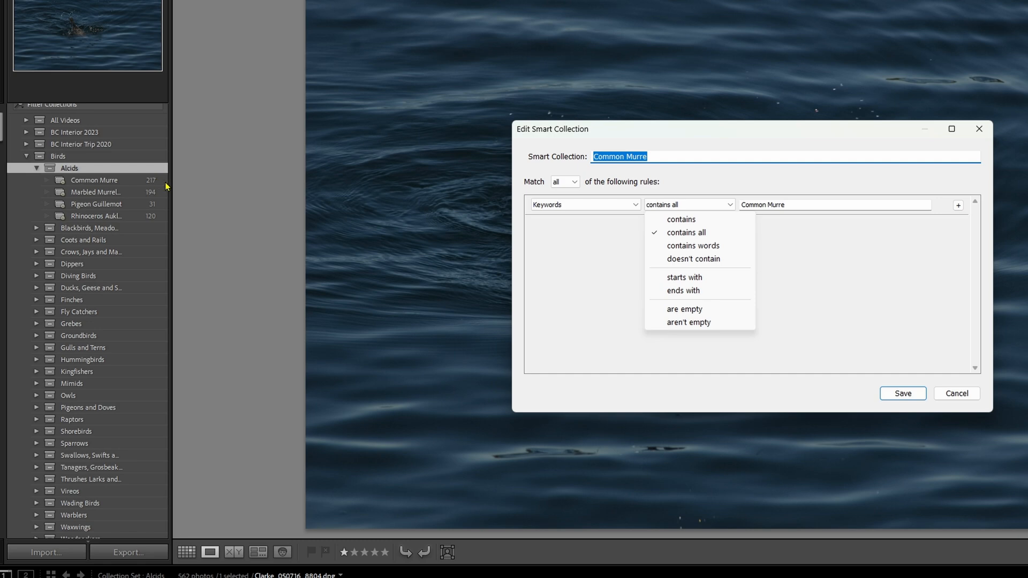
pyautogui.click(684, 221)
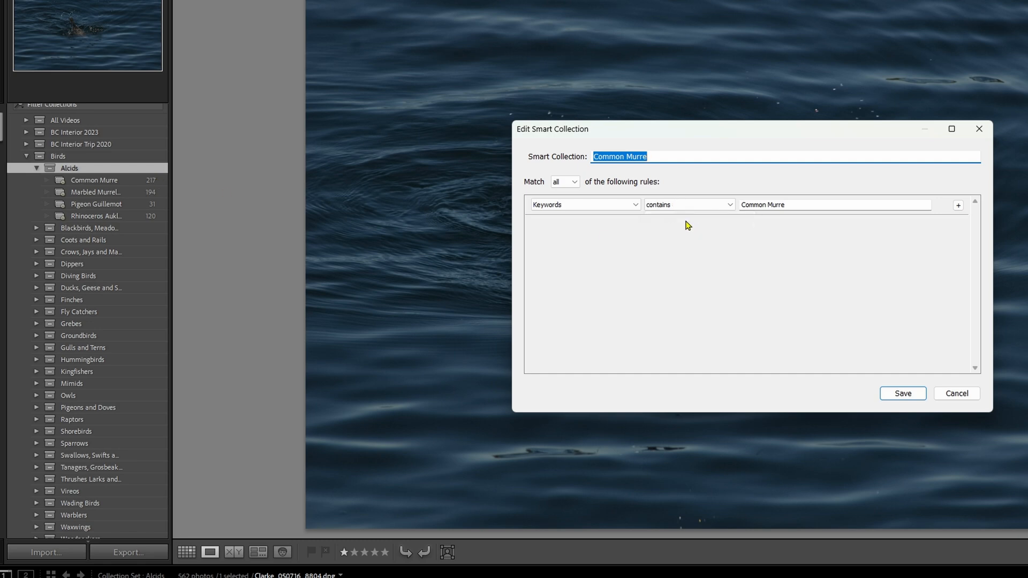
pyautogui.click(903, 394)
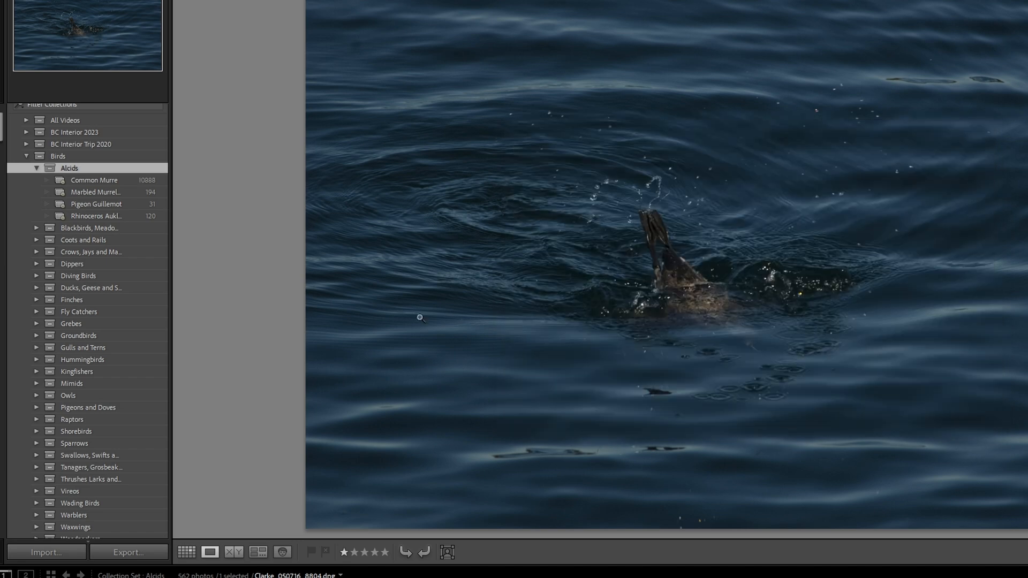
# Step: Set the keyword condition of the Common Murre smart collection to contains all and save it
pyautogui.rightClick(146, 183)
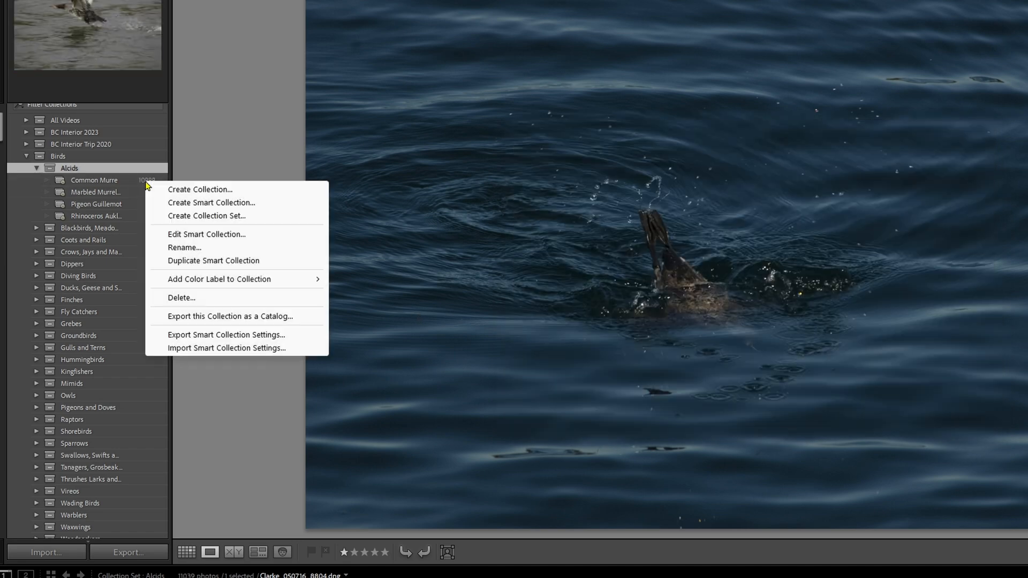
pyautogui.click(195, 236)
pyautogui.click(706, 206)
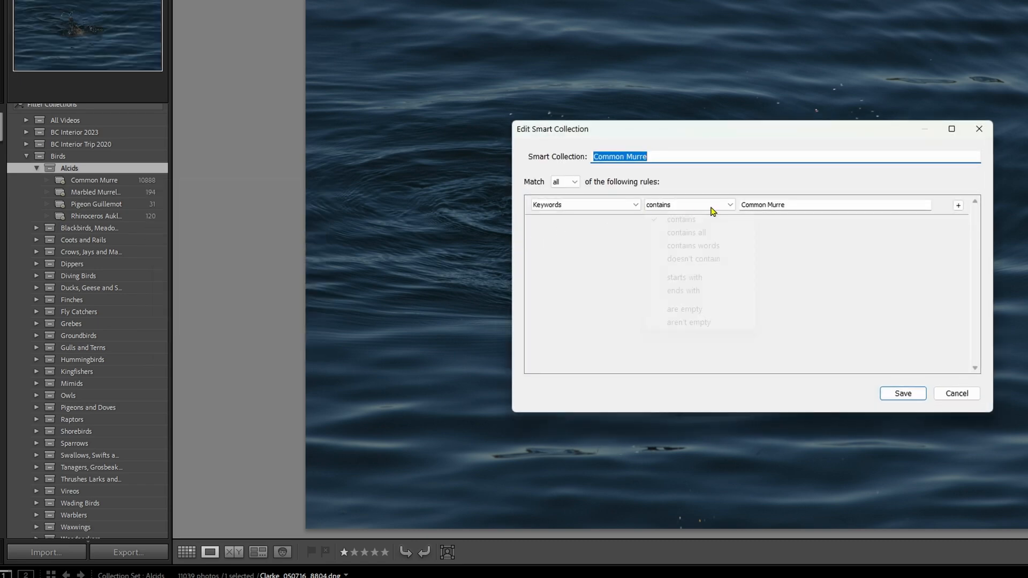
pyautogui.click(685, 232)
pyautogui.click(903, 393)
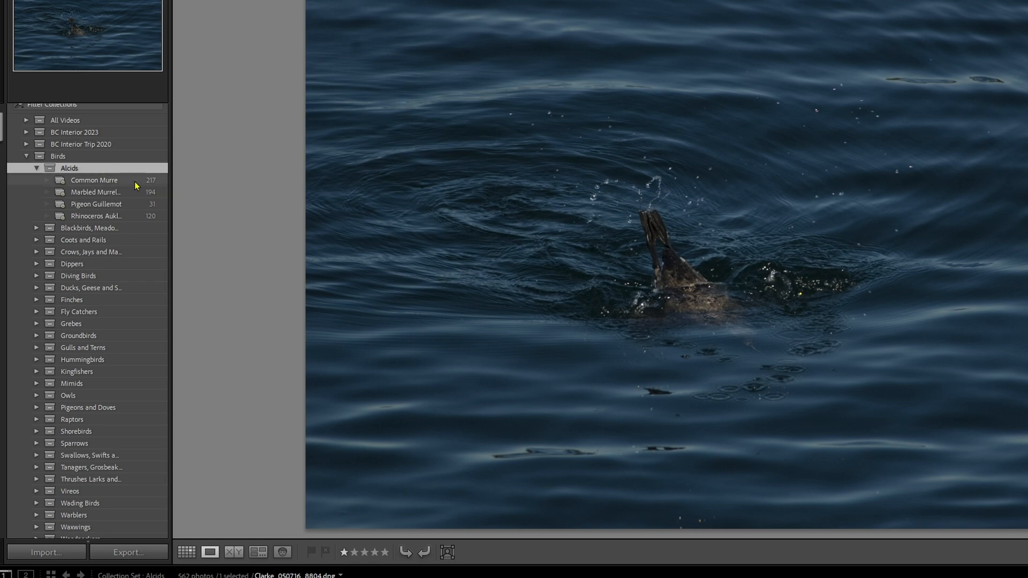
# Step: Open the Common Murre smart collection for editing, review the available keyword conditions, and save it
pyautogui.rightClick(96, 180)
pyautogui.click(155, 233)
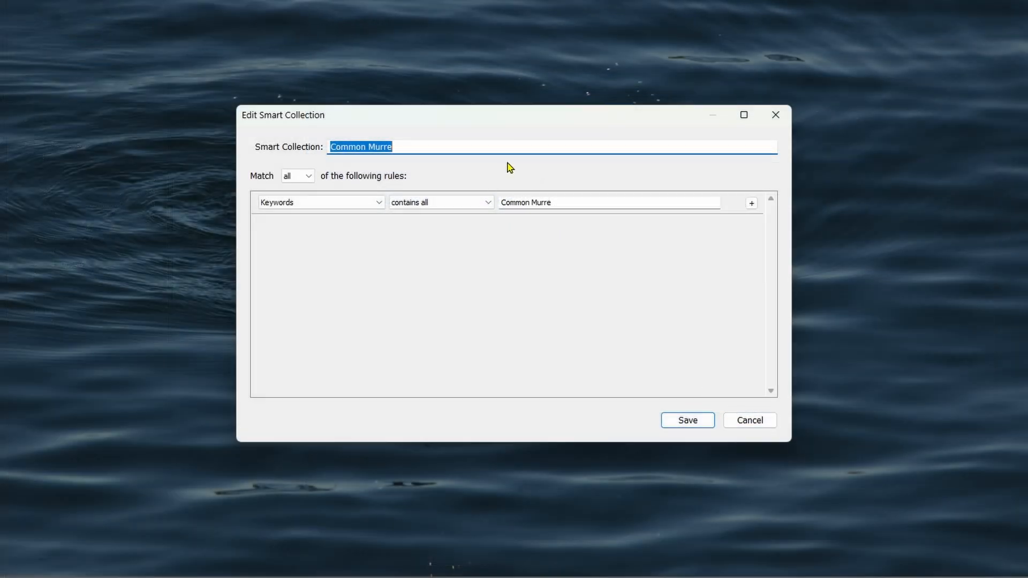
pyautogui.click(488, 203)
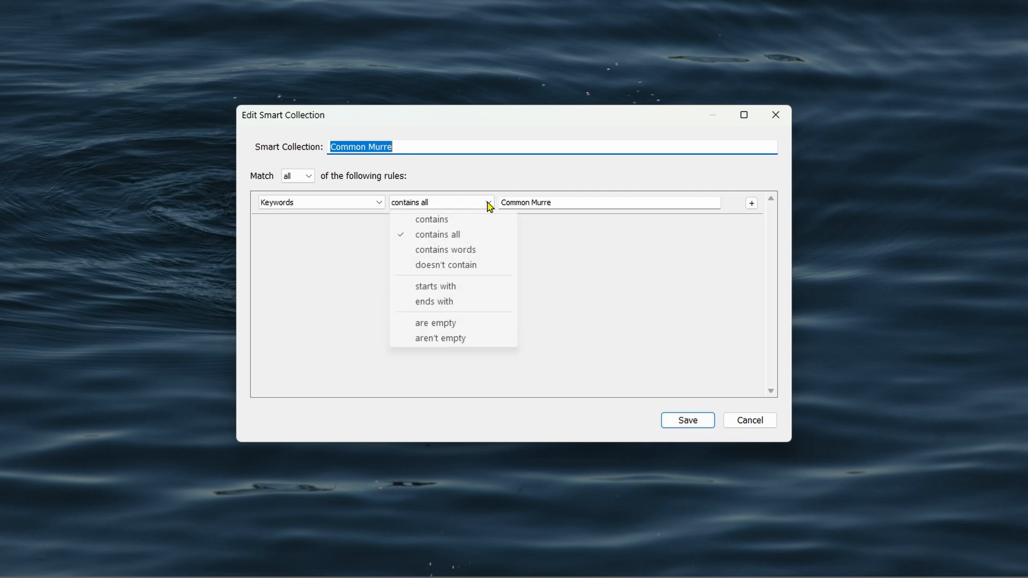
pyautogui.click(563, 283)
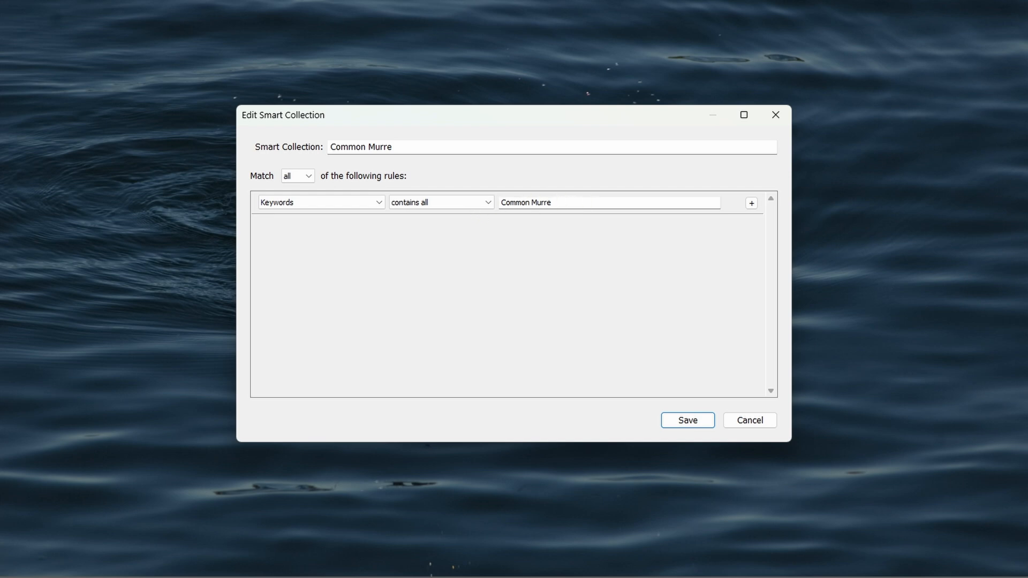
pyautogui.click(673, 420)
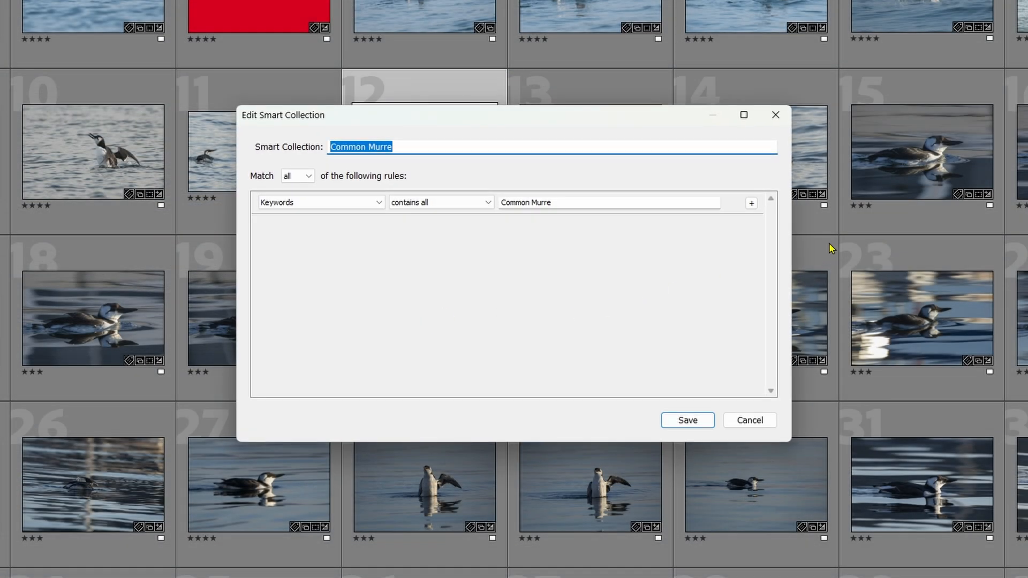
# Step: Add three rules to the Common Murre smart collection, setting one to Rating of four stars or more and another to Pick Flag is flagged
pyautogui.click(752, 204)
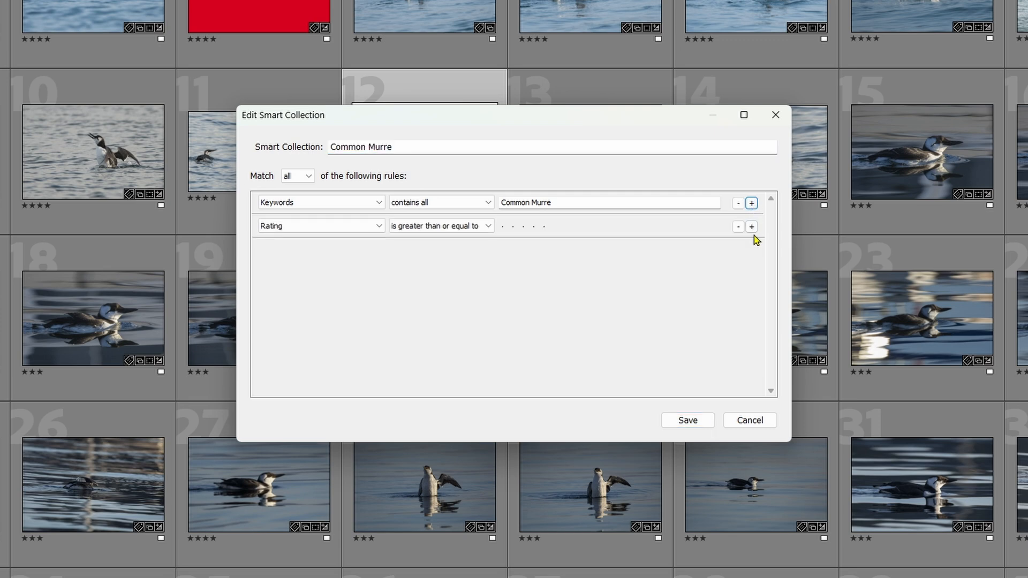
pyautogui.click(752, 227)
pyautogui.click(751, 250)
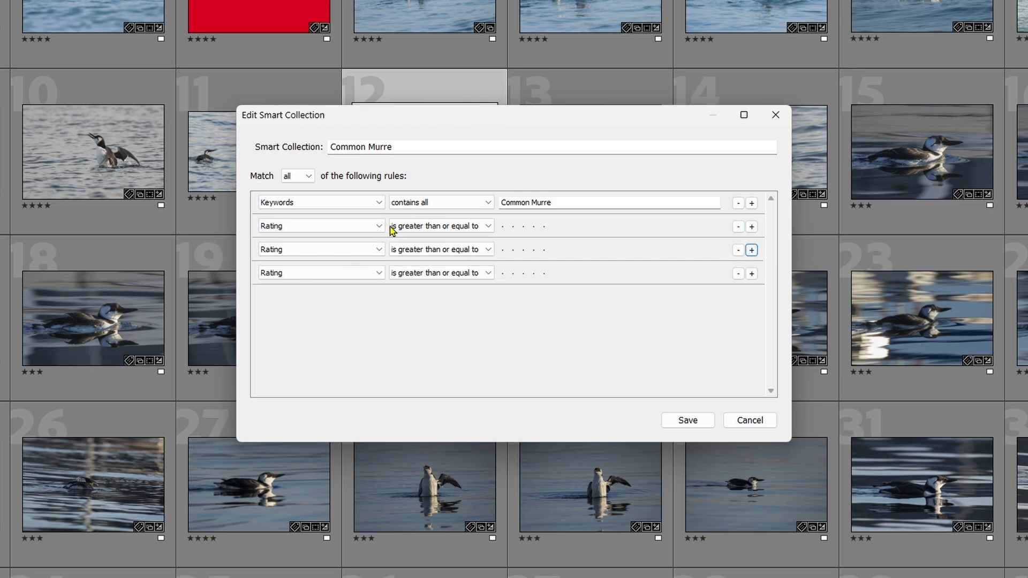
pyautogui.click(535, 229)
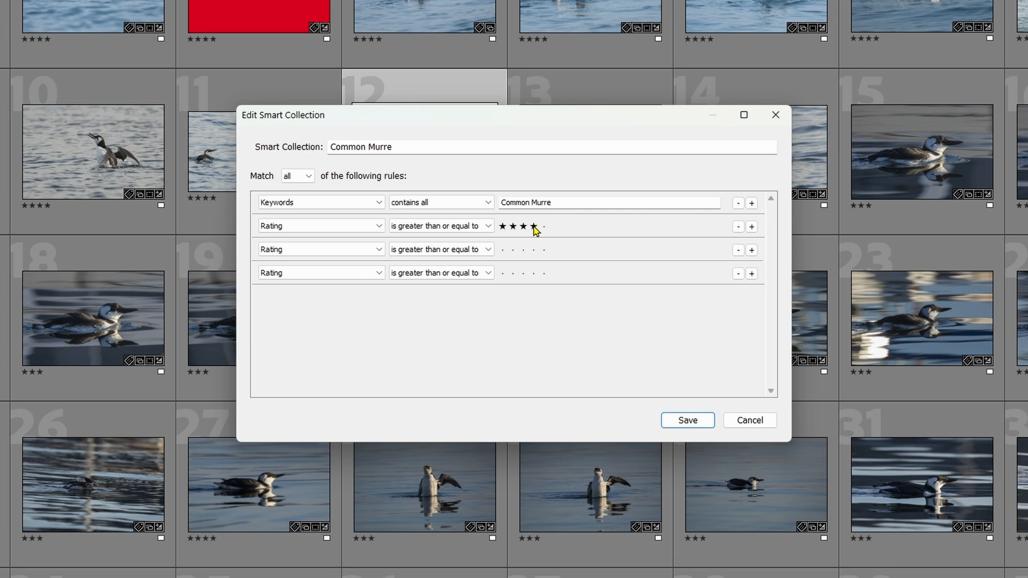
pyautogui.click(379, 250)
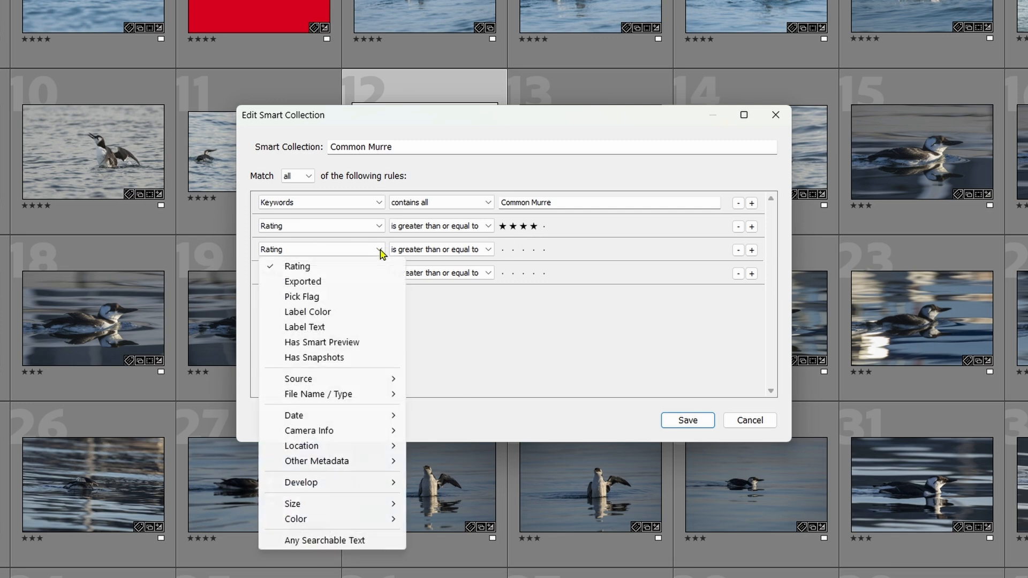
pyautogui.click(323, 296)
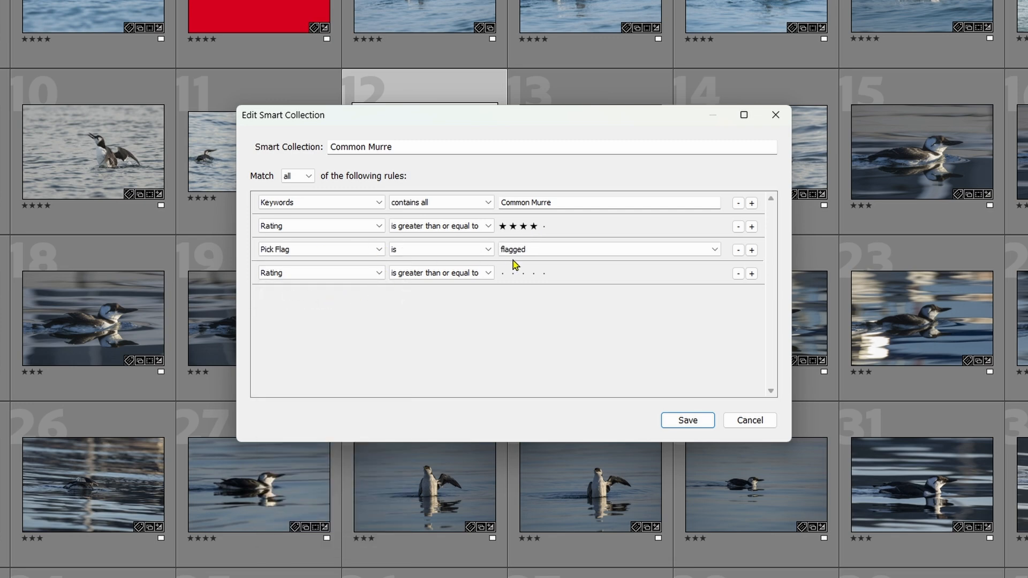
# Step: Set the fourth rule to Capture Date, then look through its date conditions and the other rule criteria, including Camera Info
pyautogui.click(379, 273)
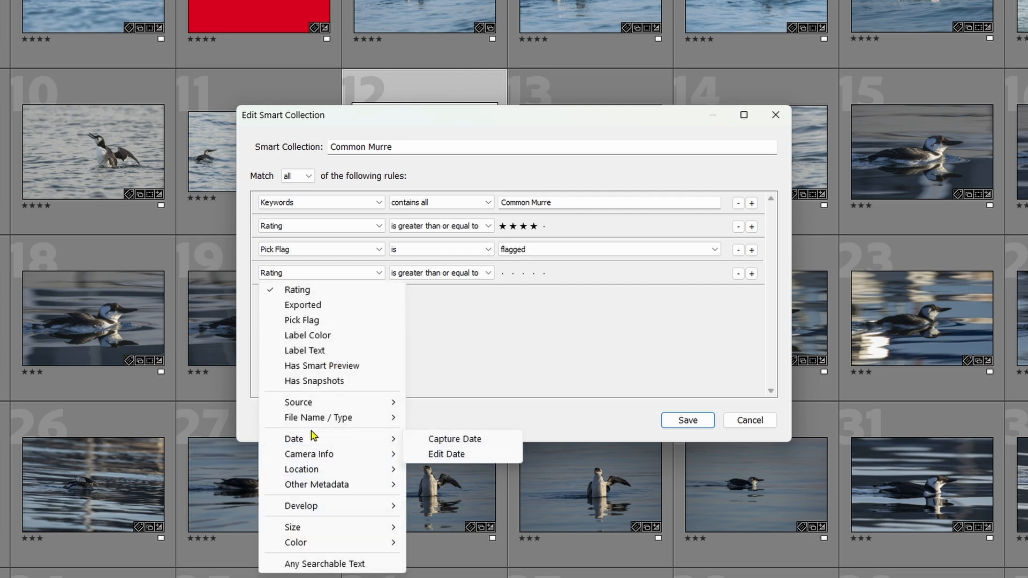
pyautogui.moveTo(383, 442)
pyautogui.click(448, 438)
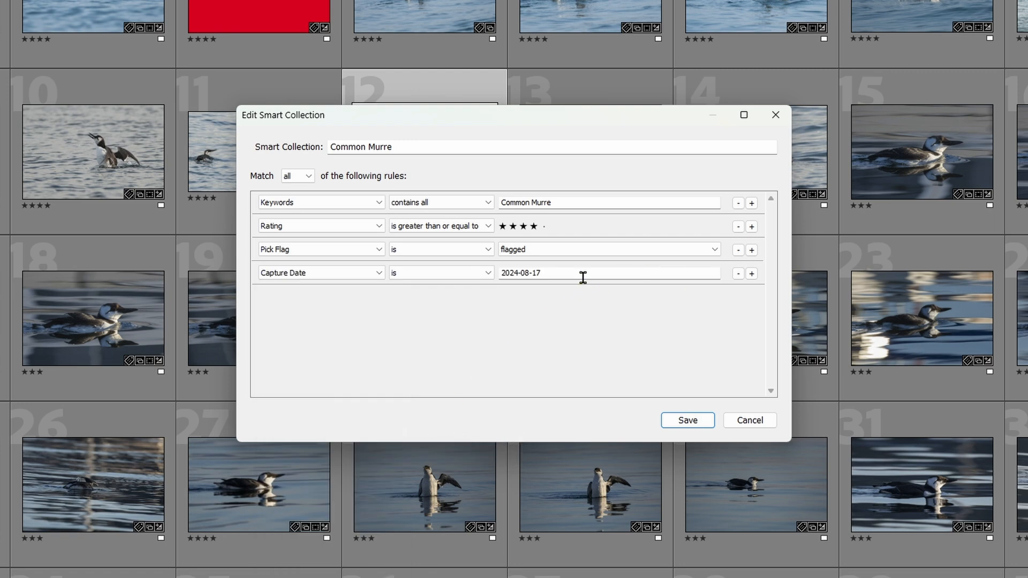
pyautogui.click(488, 274)
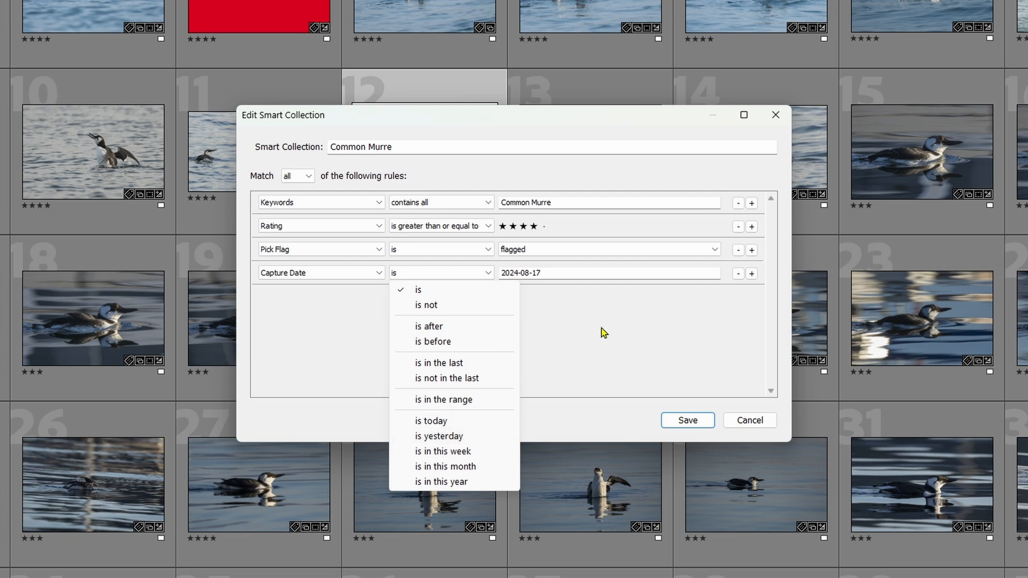
pyautogui.click(628, 320)
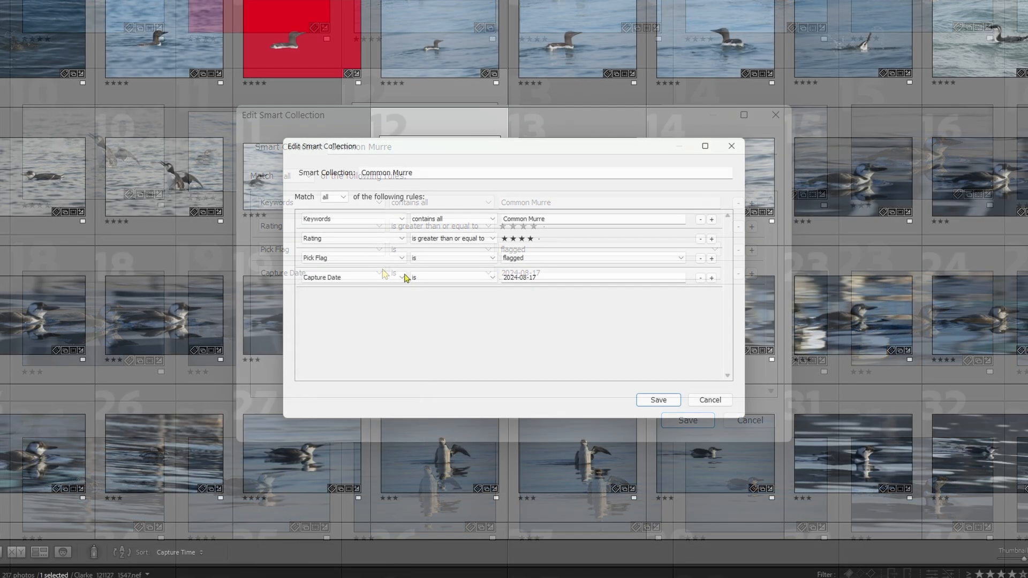
pyautogui.click(379, 272)
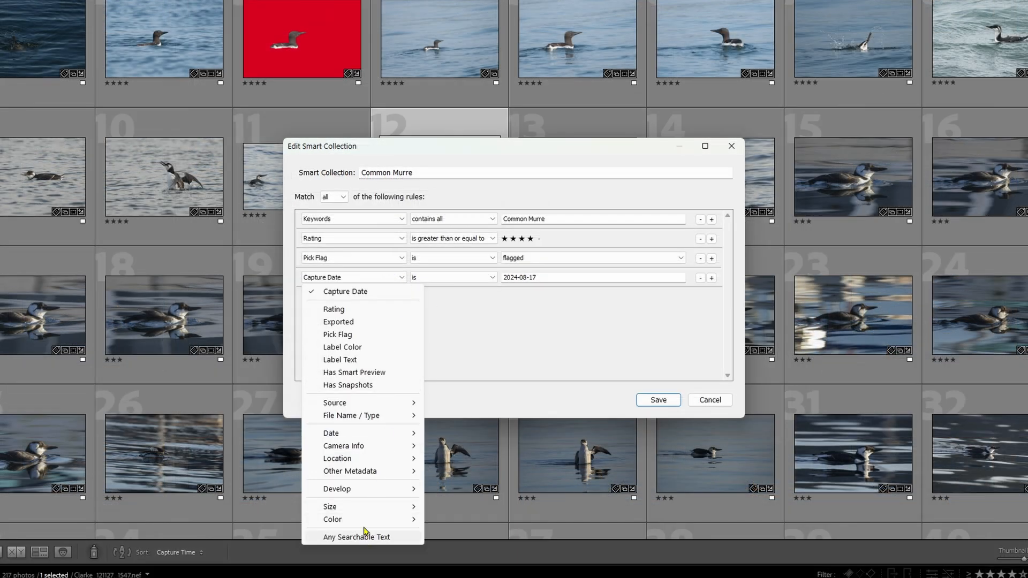
pyautogui.moveTo(372, 489)
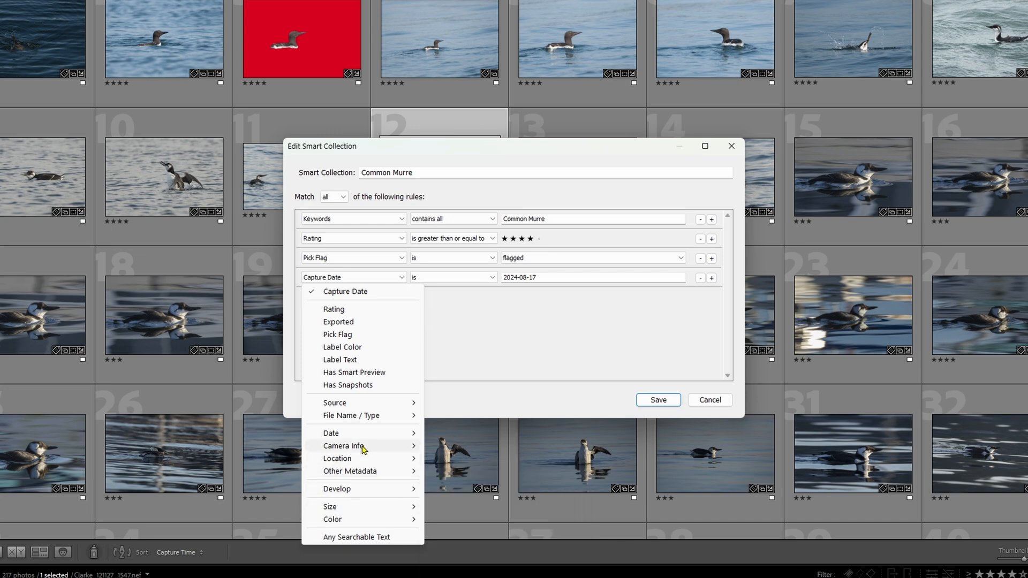
pyautogui.moveTo(361, 452)
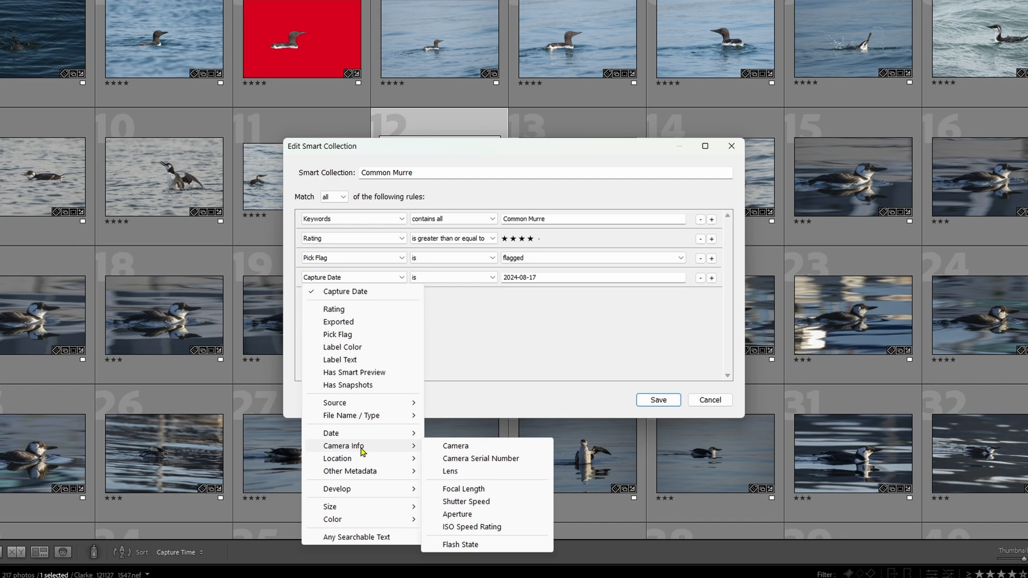
# Step: Remove the Capture Date, Pick Flag and Rating rules from the Common Murre smart collection
pyautogui.click(697, 353)
pyautogui.click(700, 278)
pyautogui.click(700, 258)
pyautogui.click(699, 239)
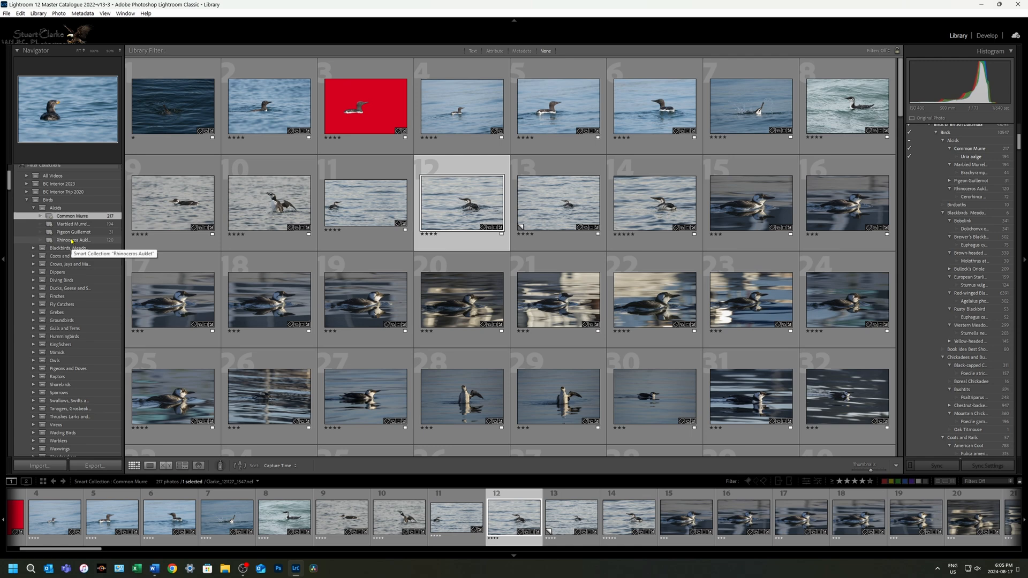
# Step: Expand the blackbirds, Coots and Rails, and crows and jays collection sets to view their species smart collections
pyautogui.click(33, 248)
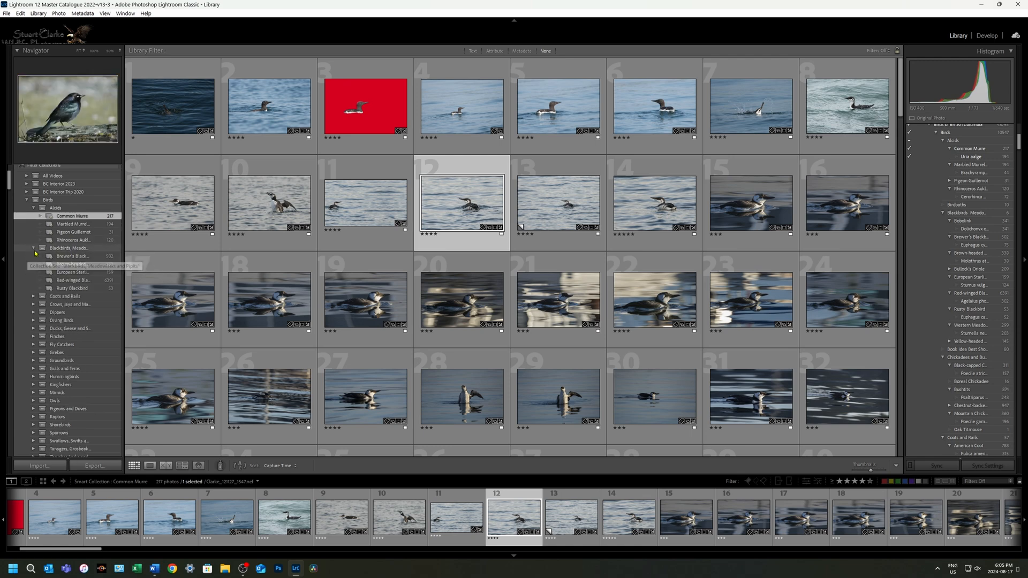
pyautogui.click(34, 296)
pyautogui.scroll(-3, 53, 304)
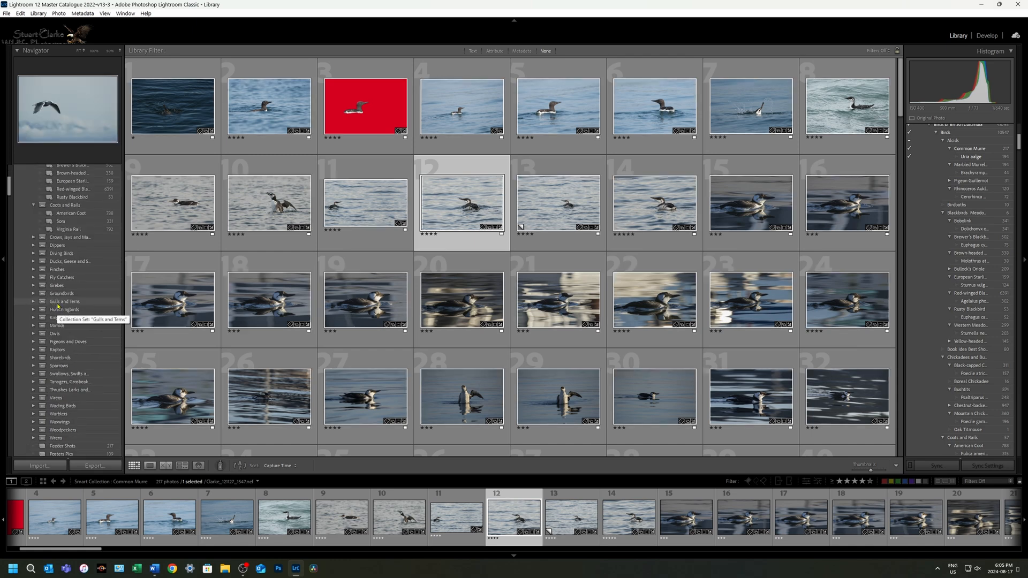
pyautogui.scroll(3, 58, 306)
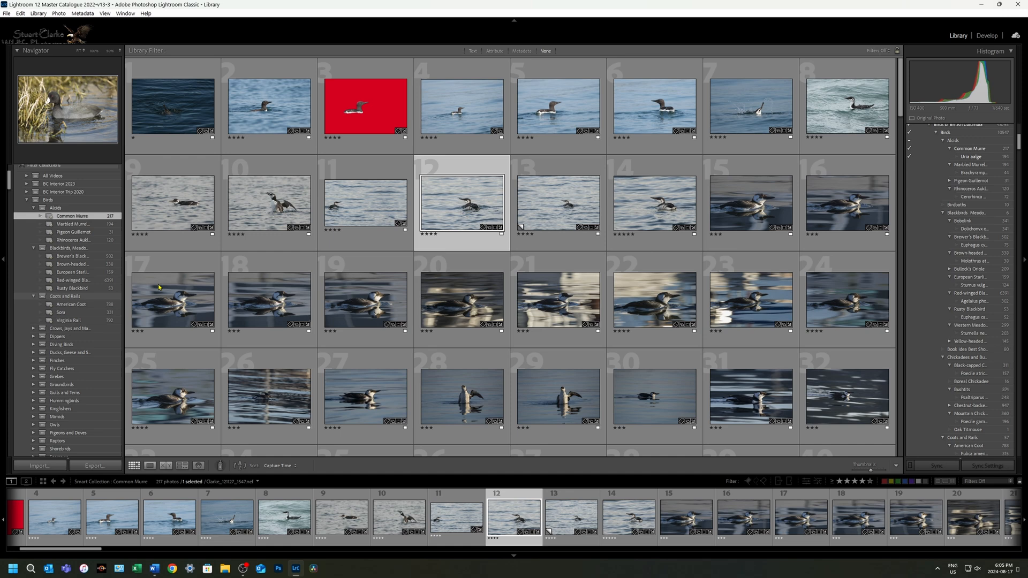
pyautogui.click(33, 328)
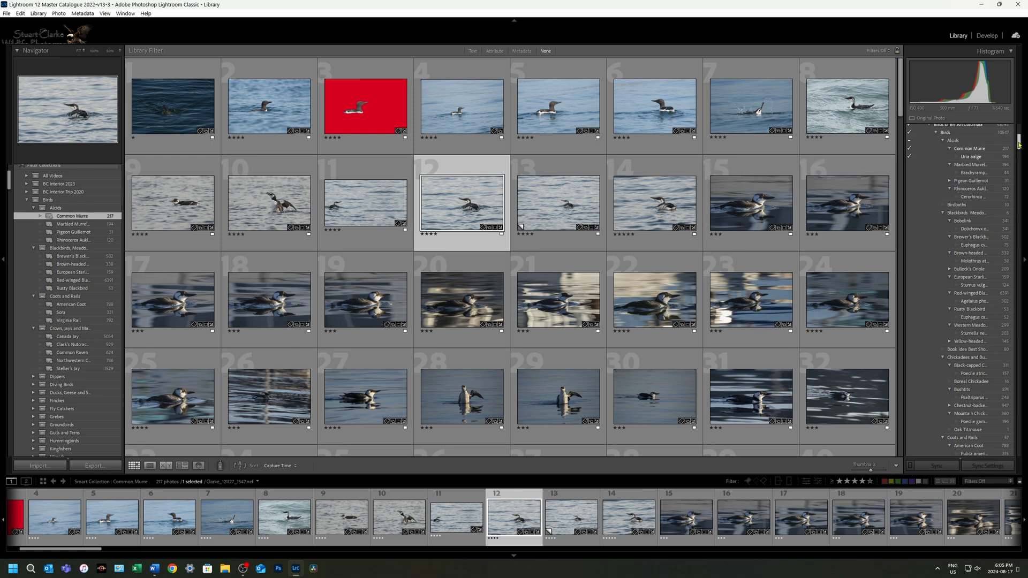
# Step: Collapse and re-expand the Birds Of North America keyword and look through its nested bird groups and species
pyautogui.scroll(1, 1014, 142)
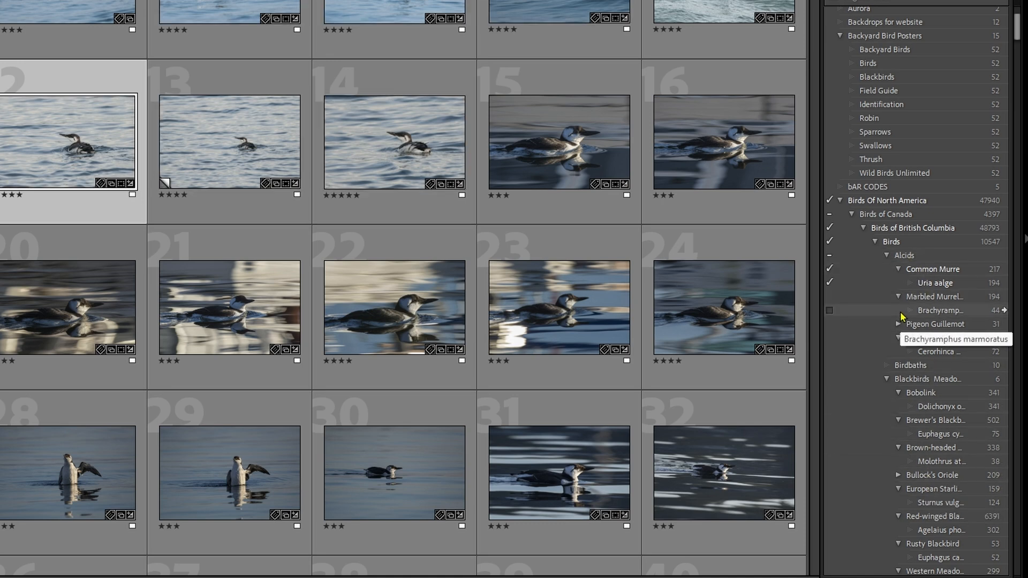
pyautogui.click(840, 201)
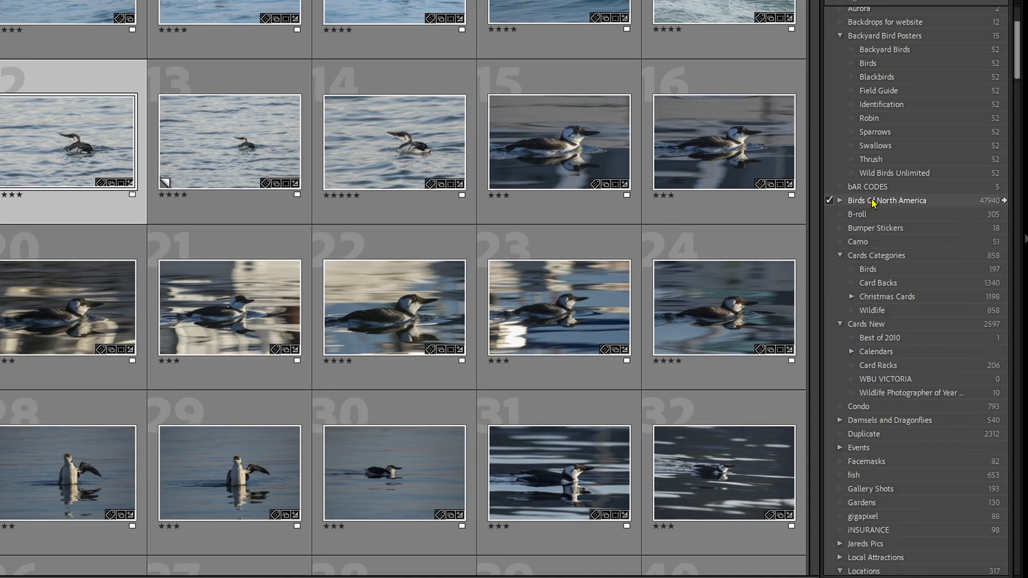
pyautogui.click(840, 200)
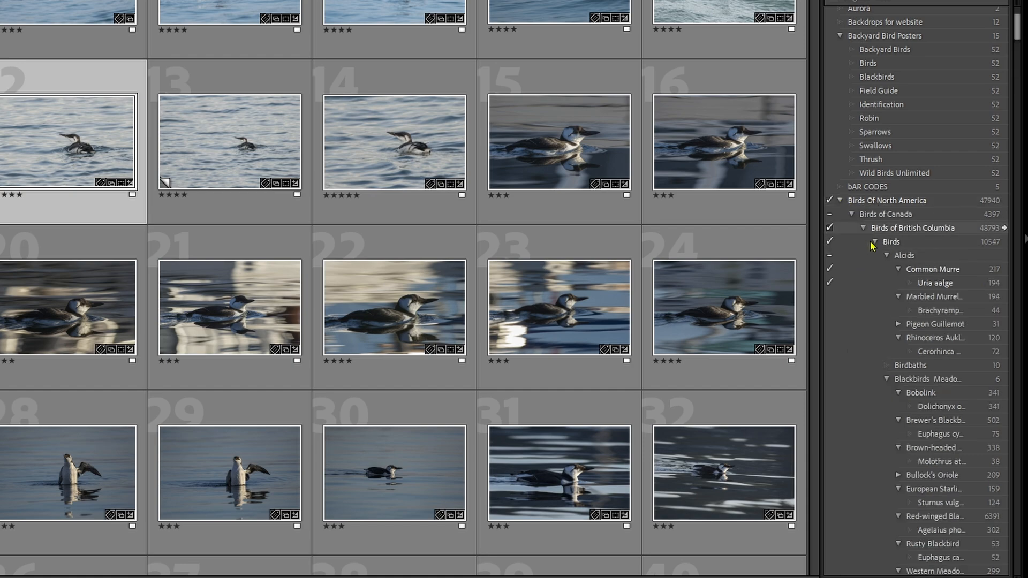
pyautogui.scroll(-5, 900, 333)
pyautogui.scroll(-10, 900, 334)
pyautogui.scroll(10, 898, 329)
pyautogui.scroll(15, 897, 328)
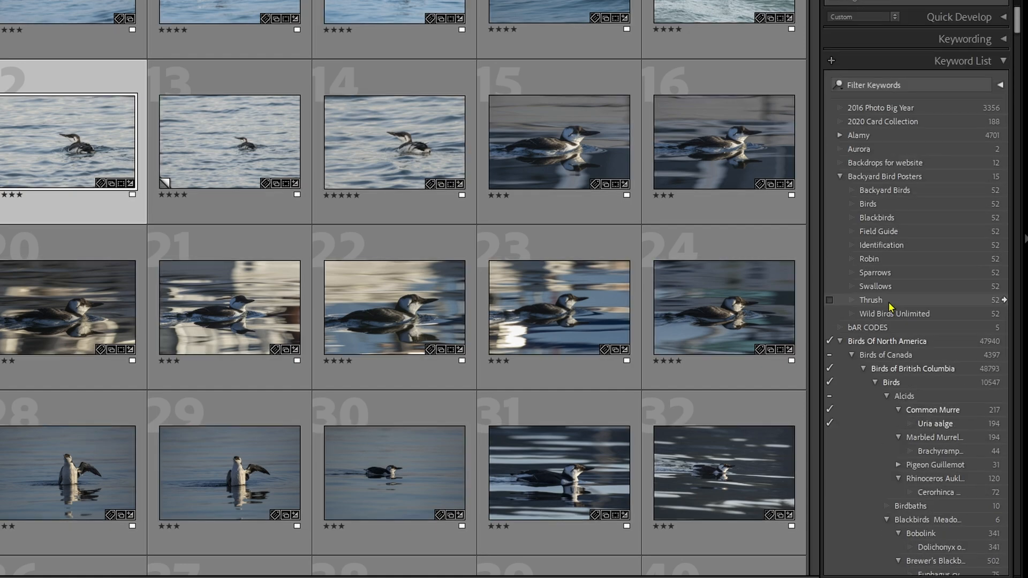
# Step: Collapse the Birds Of North America, Locations, North American Wildlife and Outdoor Life keyword groups
pyautogui.click(840, 341)
pyautogui.scroll(-20, 870, 322)
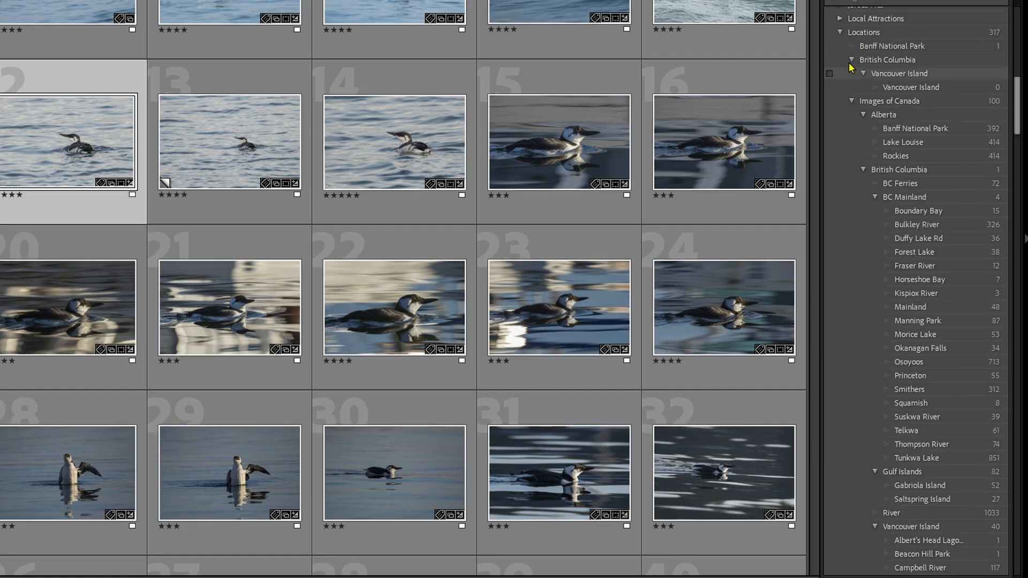
pyautogui.click(840, 33)
pyautogui.click(840, 183)
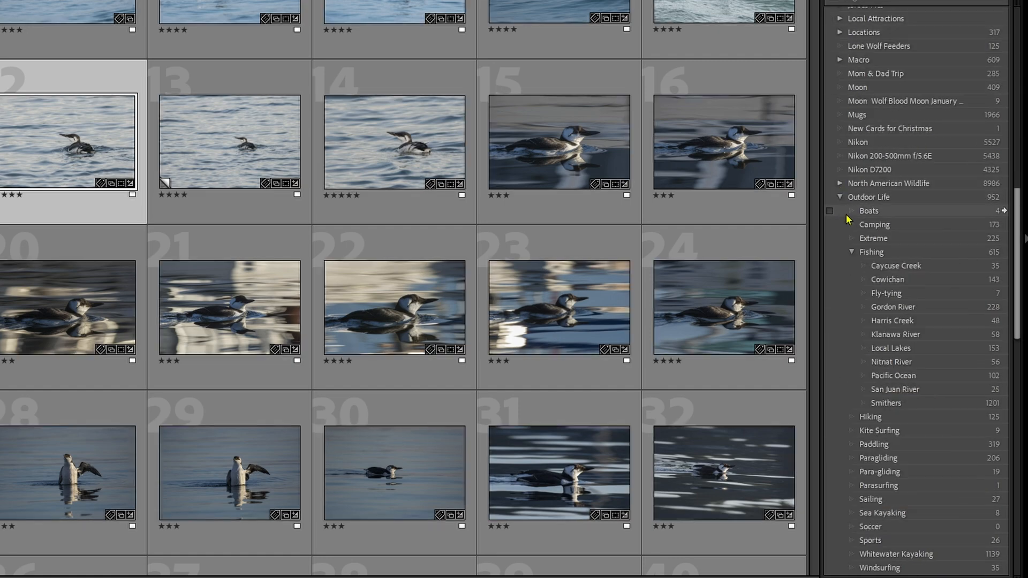
pyautogui.click(839, 197)
# Step: Look through the shortened keyword list from its beginning to its end
pyautogui.scroll(-2, 853, 211)
pyautogui.scroll(8, 853, 211)
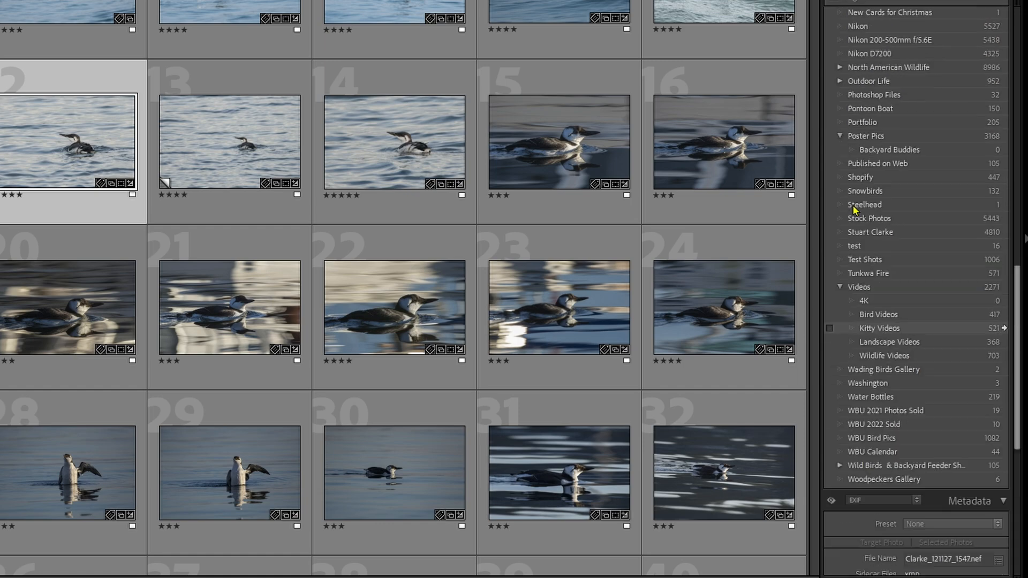
pyautogui.scroll(-15, 886, 246)
pyautogui.scroll(17, 887, 244)
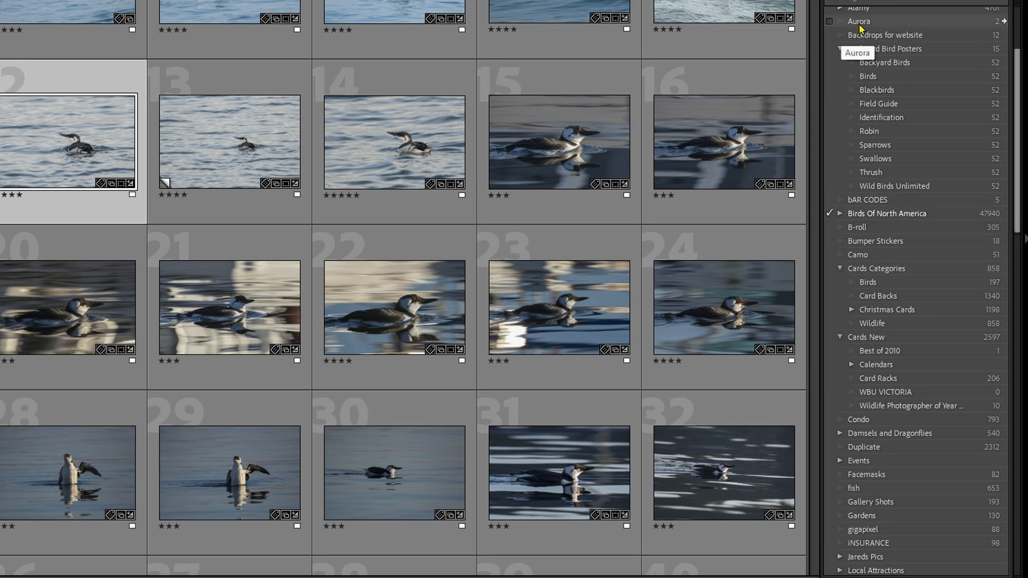
pyautogui.scroll(-20, 884, 33)
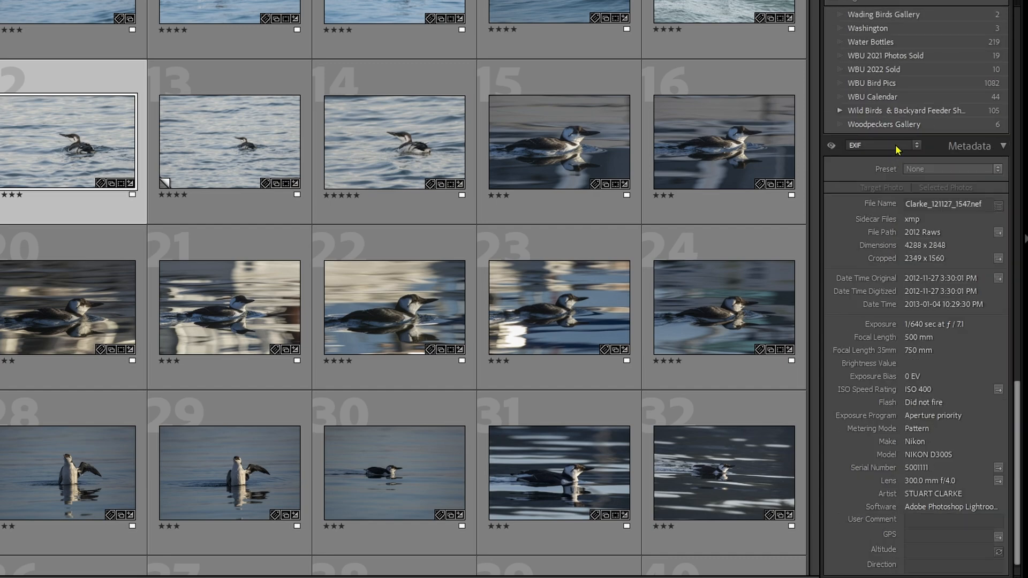
pyautogui.scroll(5, 883, 144)
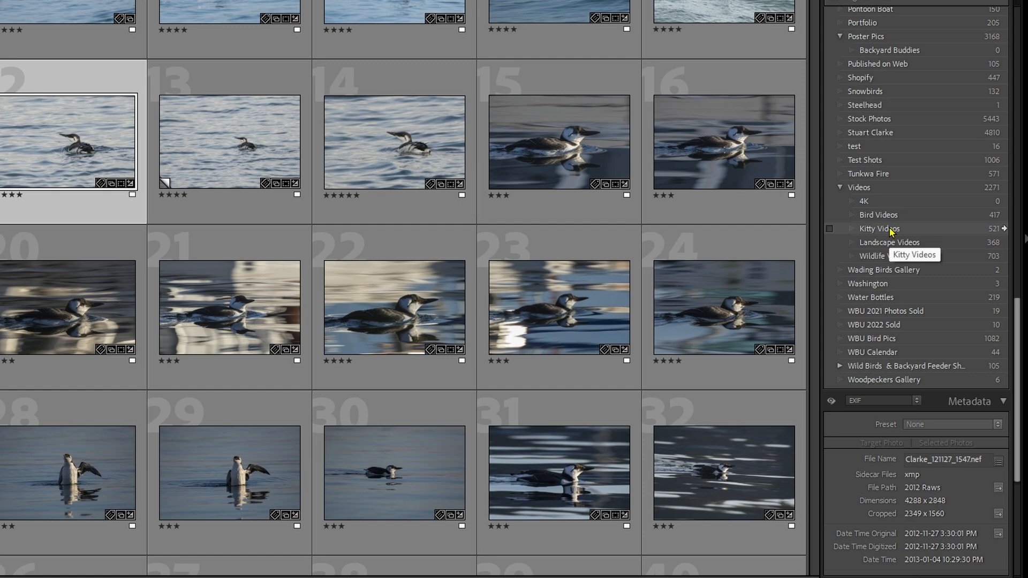
pyautogui.scroll(12, 891, 231)
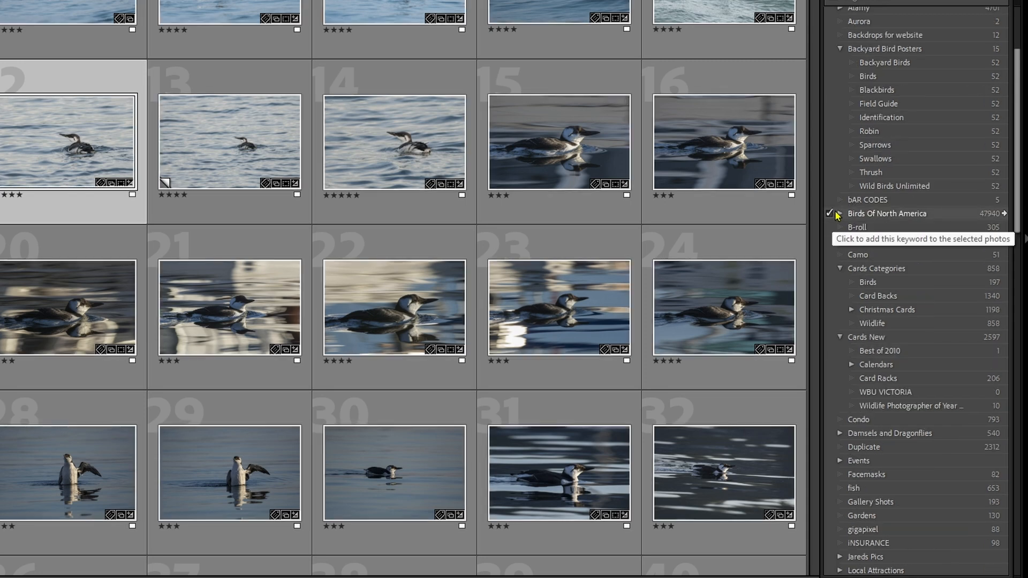
# Step: Expand the Birds Of North America keyword, select photo 24, and inspect its Common Murre keyword assignment under Alcids
pyautogui.click(839, 215)
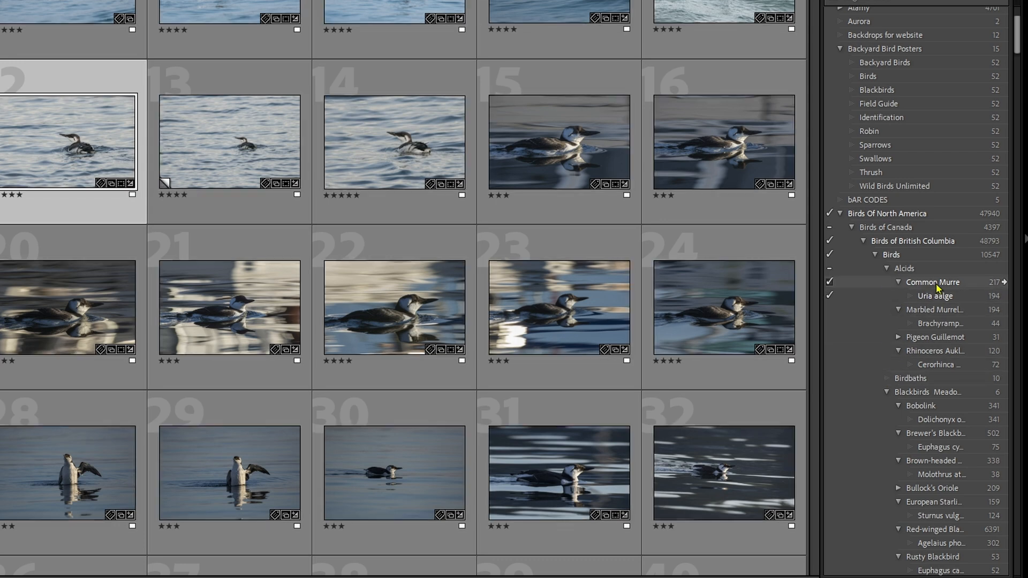
pyautogui.click(687, 307)
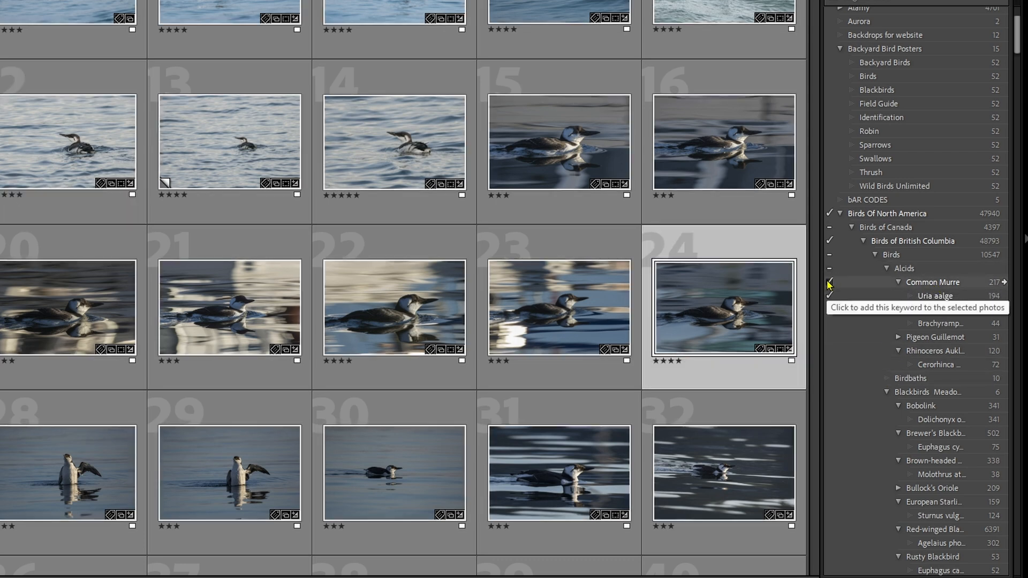
pyautogui.click(830, 282)
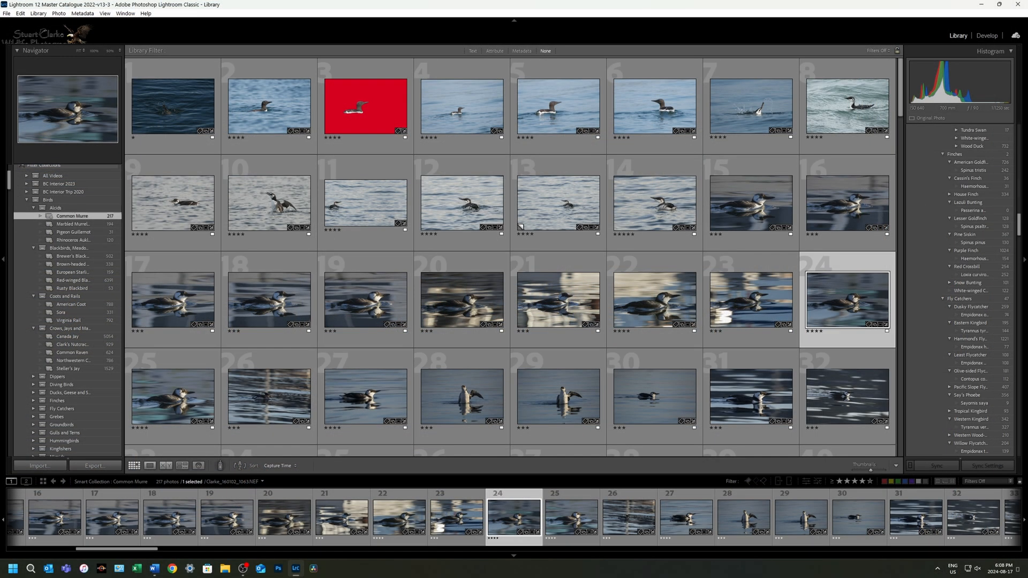
# Step: Look at the options for creating a keyword tag inside Birds Of North America, cancel, and check the same for Alcids
pyautogui.scroll(10, 1016, 156)
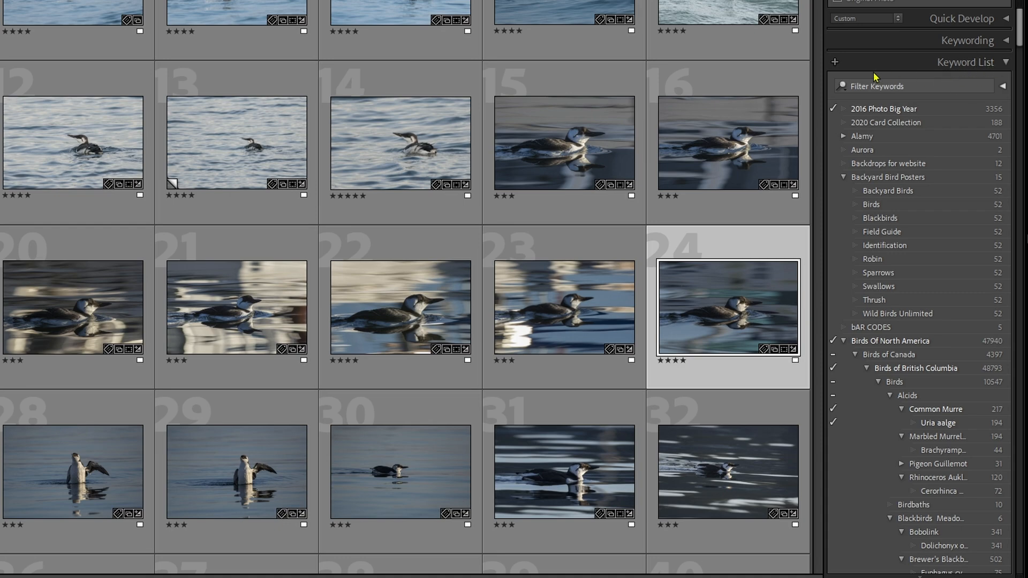
pyautogui.click(835, 63)
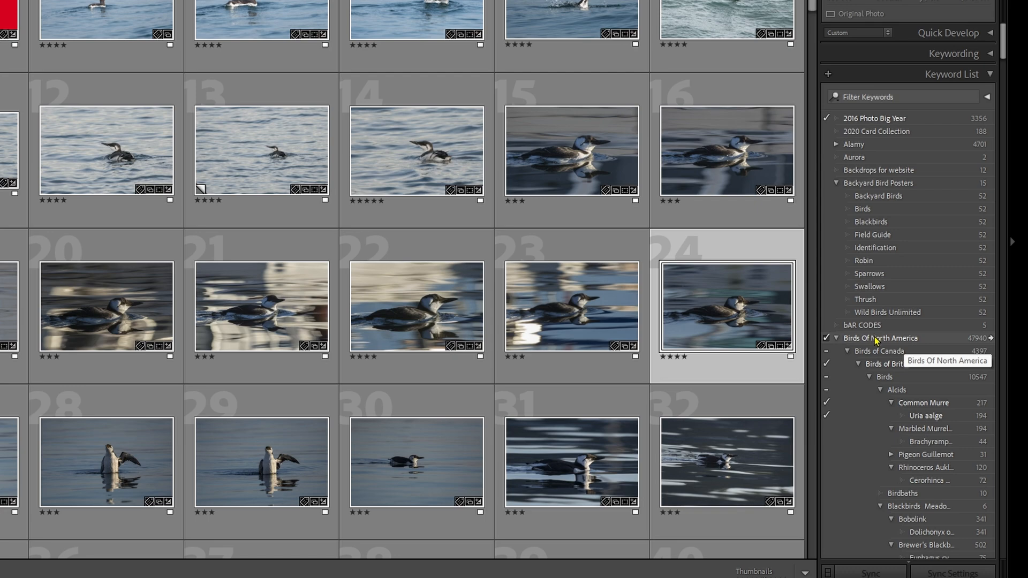
pyautogui.rightClick(877, 341)
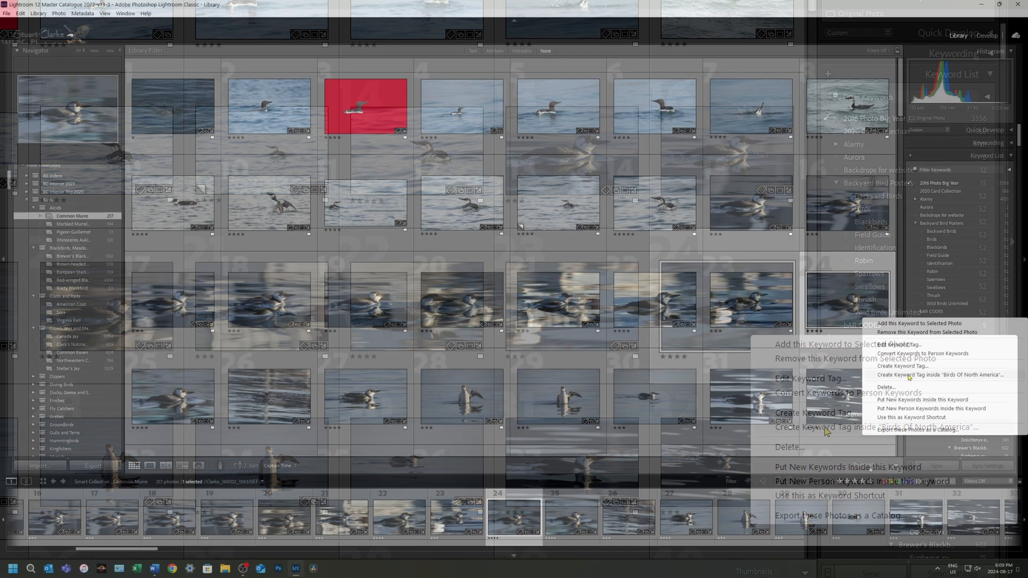
pyautogui.click(877, 427)
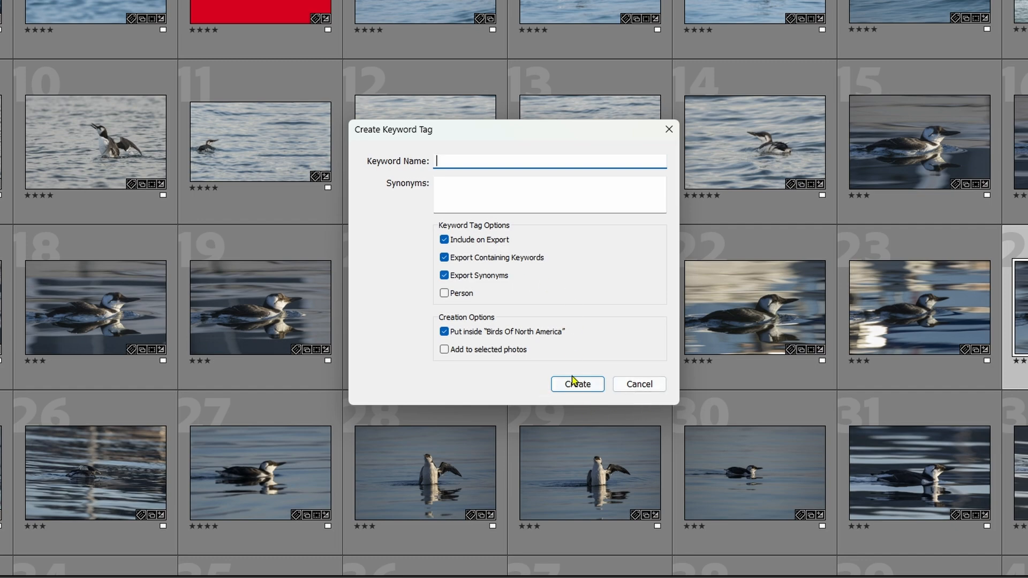
pyautogui.click(638, 383)
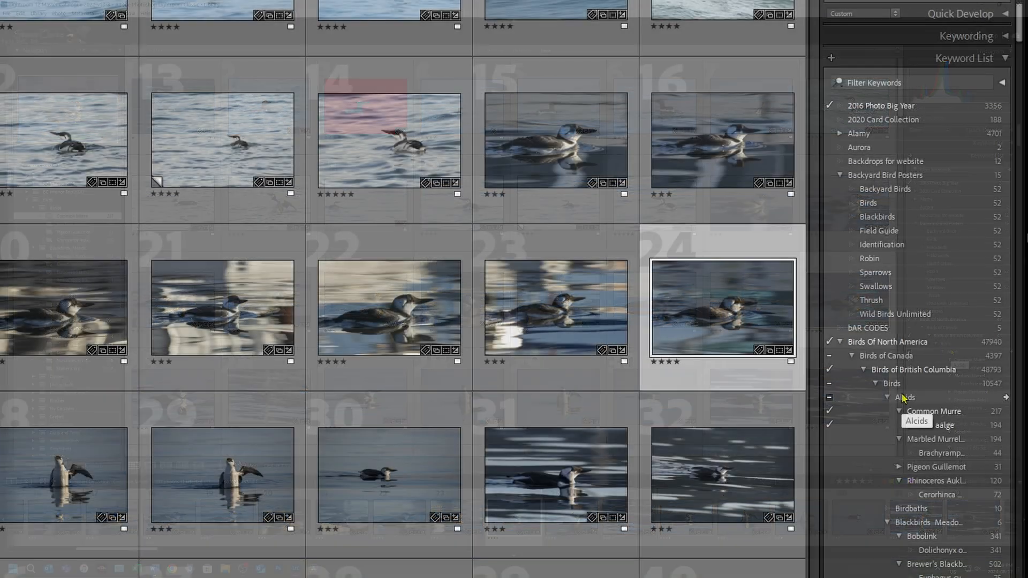
pyautogui.rightClick(905, 397)
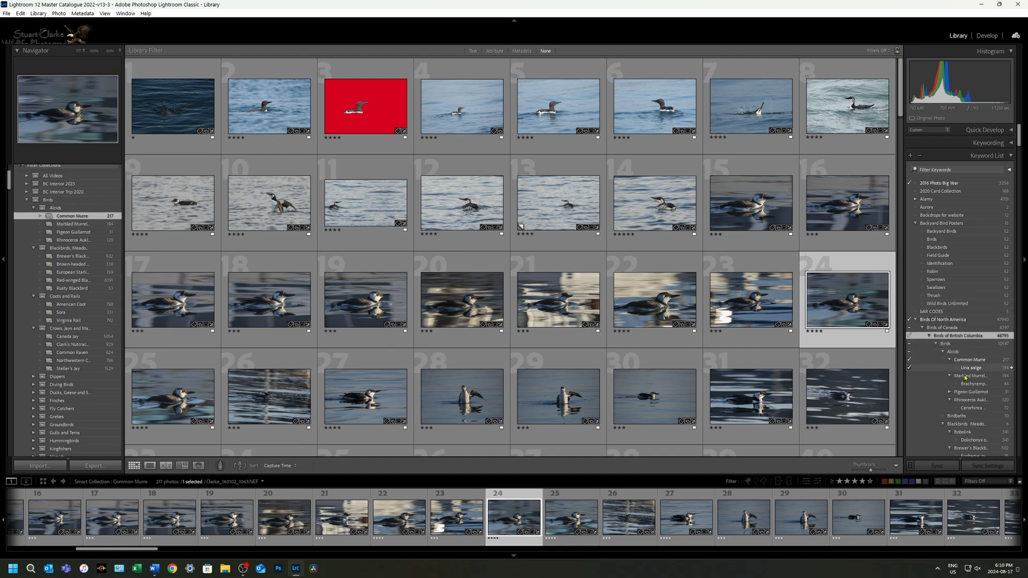
# Step: Collapse the Alcids, Blackbirds, Chickadees, Coots and Rails, Crows Jays and Diving Birds groups in the keyword list
pyautogui.scroll(-5, 958, 348)
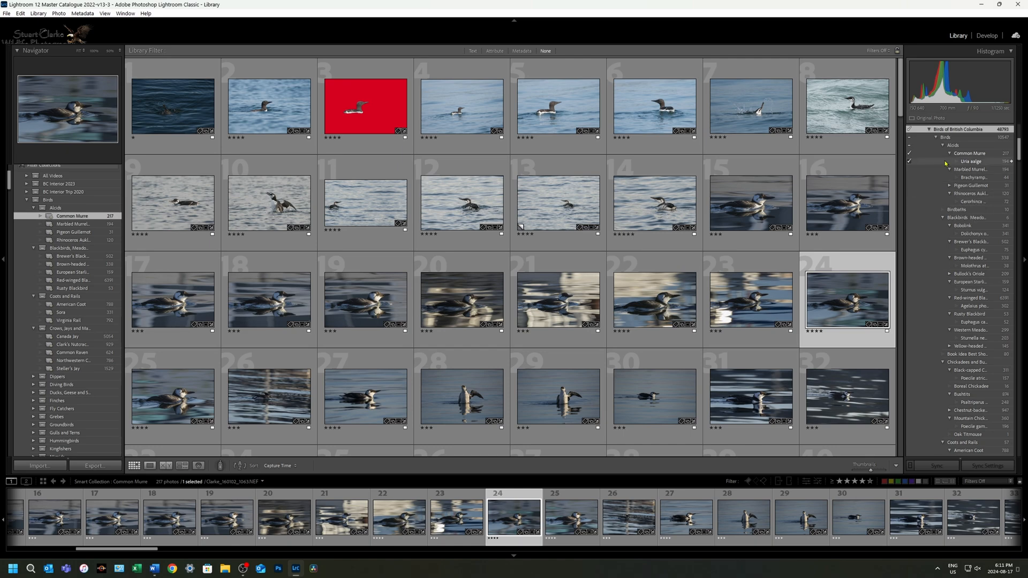
pyautogui.click(942, 145)
pyautogui.click(884, 70)
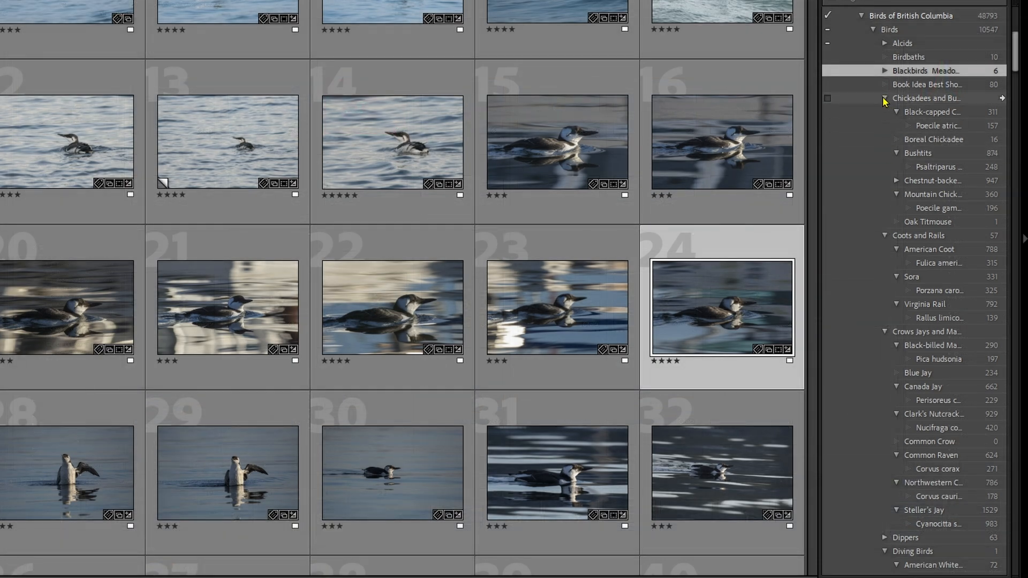
pyautogui.click(885, 98)
pyautogui.click(884, 112)
pyautogui.click(885, 126)
pyautogui.click(885, 153)
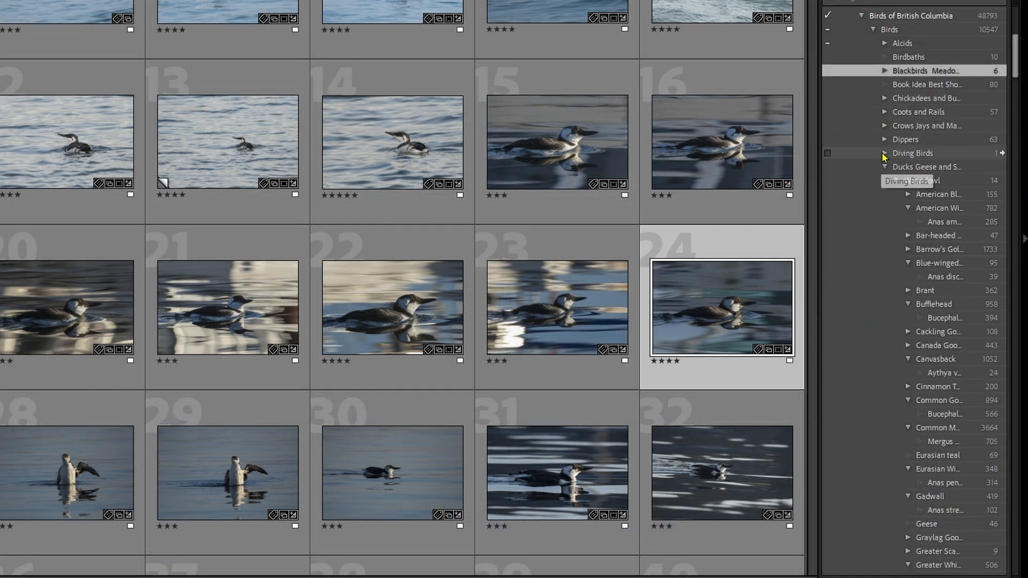
# Step: Collapse the Finches, Fly Catchers and Groundbirds keyword groups below the waterfowl species
pyautogui.scroll(-10, 883, 316)
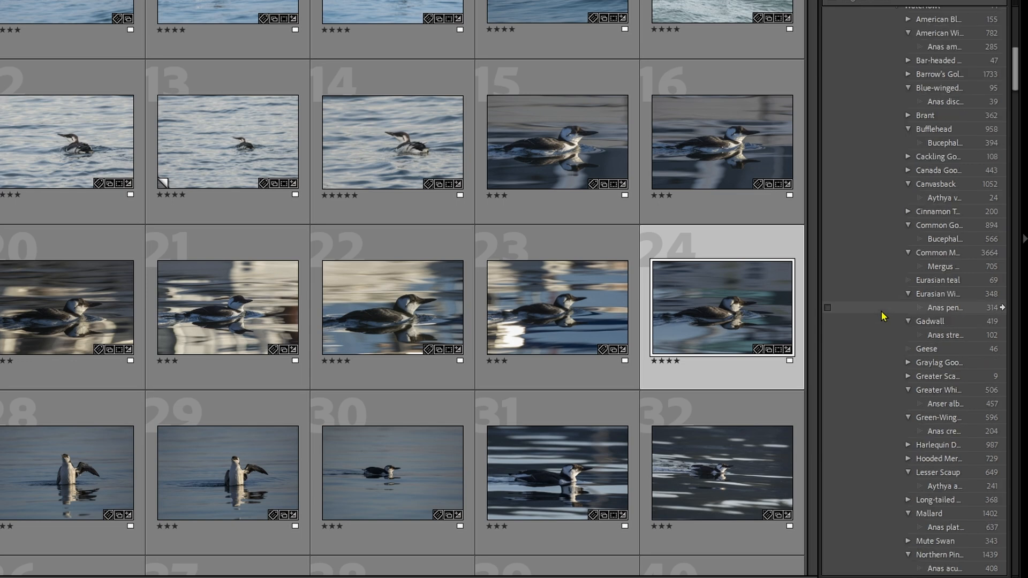
pyautogui.click(883, 480)
pyautogui.scroll(-3, 886, 439)
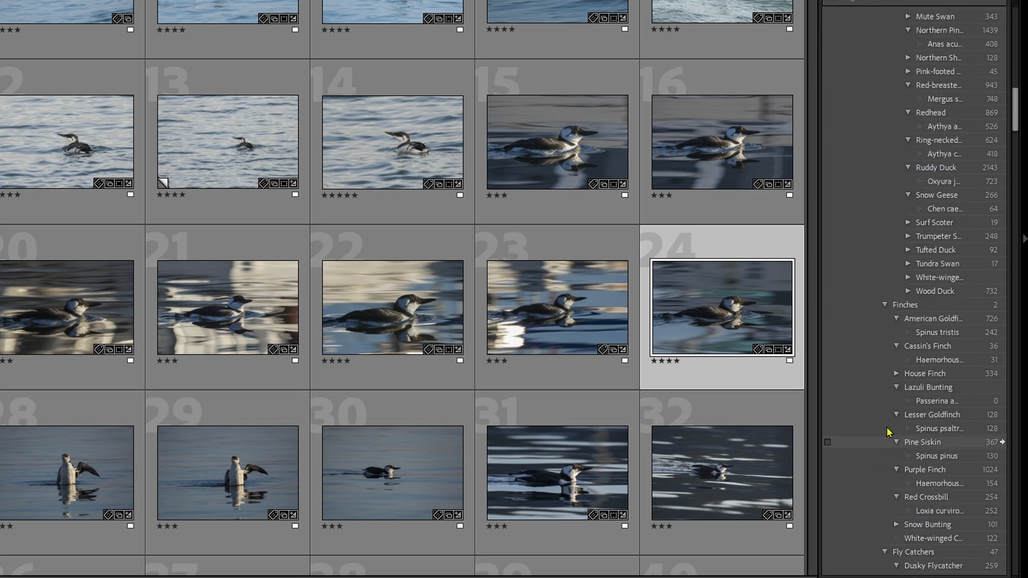
pyautogui.click(884, 305)
pyautogui.click(885, 319)
pyautogui.click(884, 346)
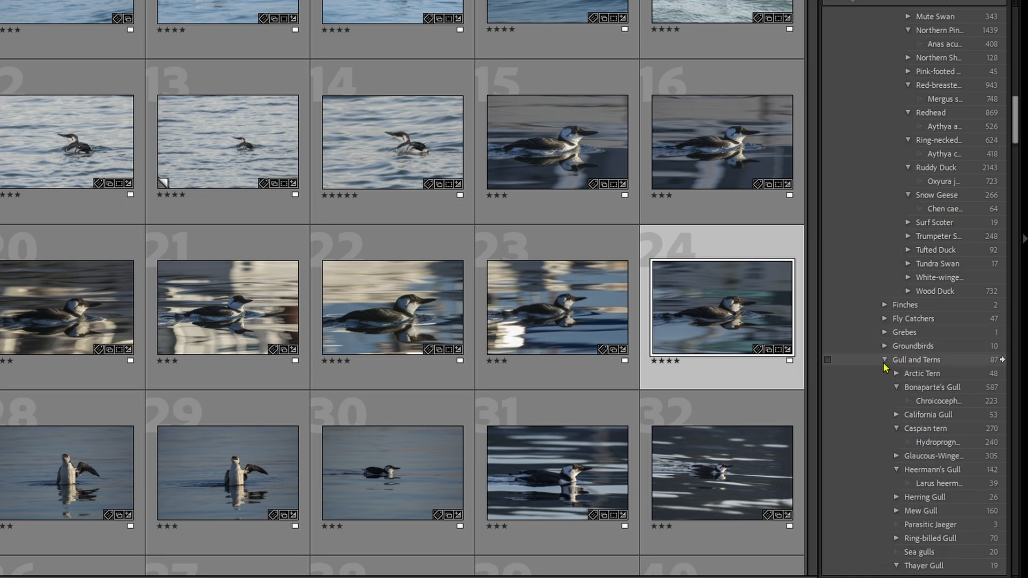
# Step: Collapse the Gull and Terns, Hummingbirds, Kingfishers, Owls and Raptors keyword groups
pyautogui.click(885, 360)
pyautogui.click(884, 373)
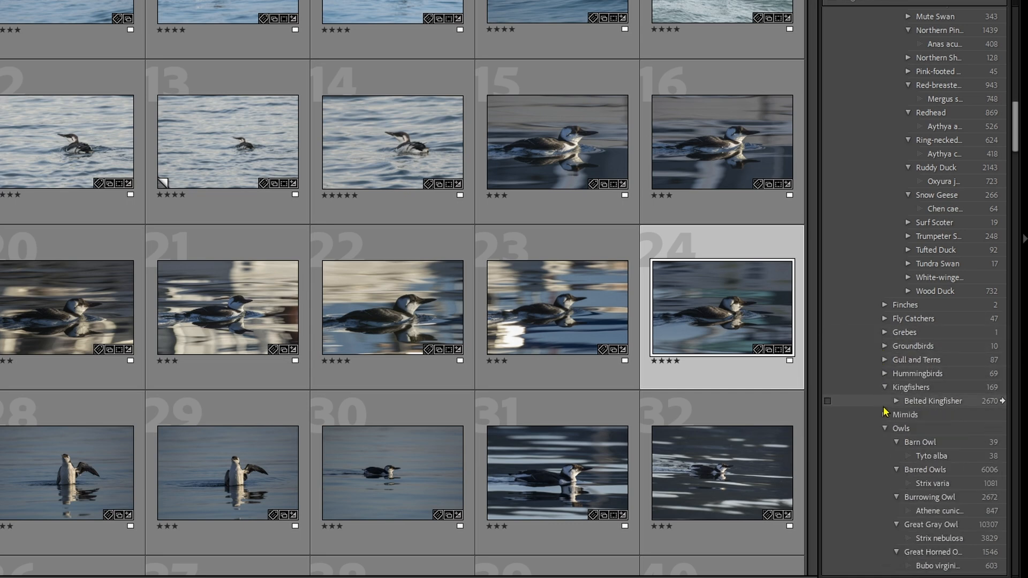
pyautogui.click(885, 388)
pyautogui.click(884, 415)
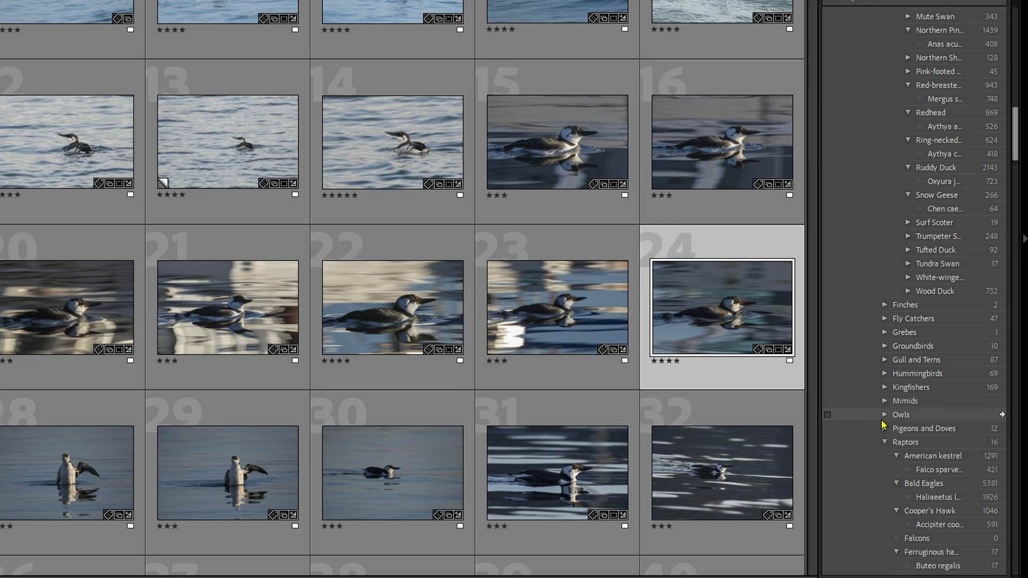
pyautogui.scroll(-5, 881, 428)
pyautogui.click(885, 270)
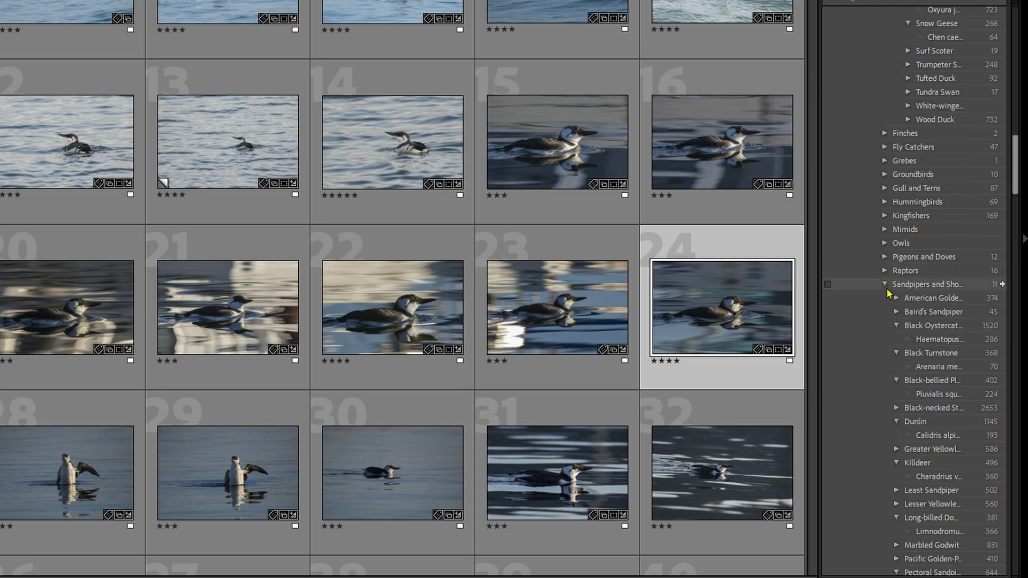
# Step: Look through the species nested under the Sandpipers and Sparrows keyword groups and compare them with the collapsed bird groups
pyautogui.scroll(-5, 891, 342)
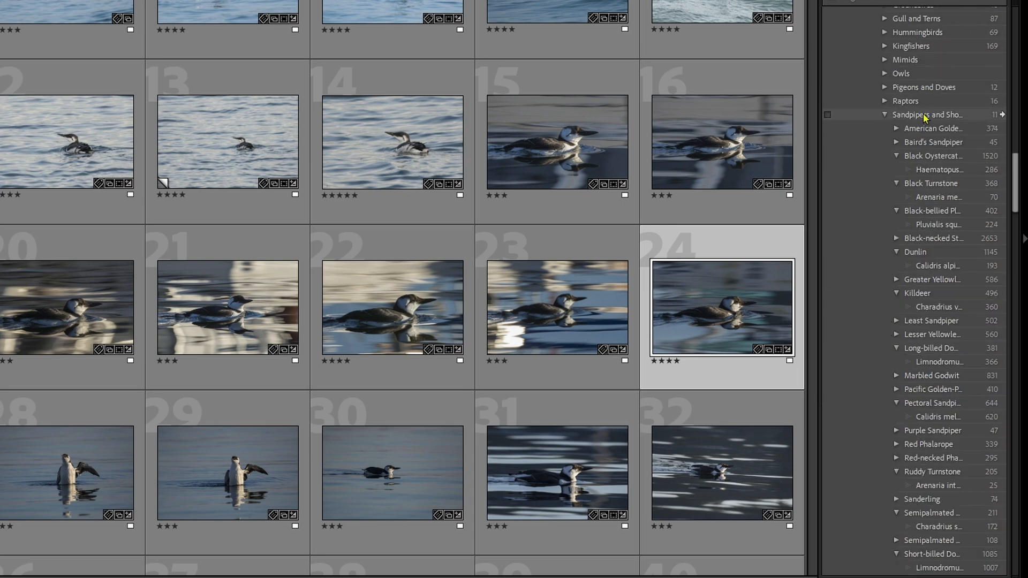
pyautogui.scroll(19, 919, 252)
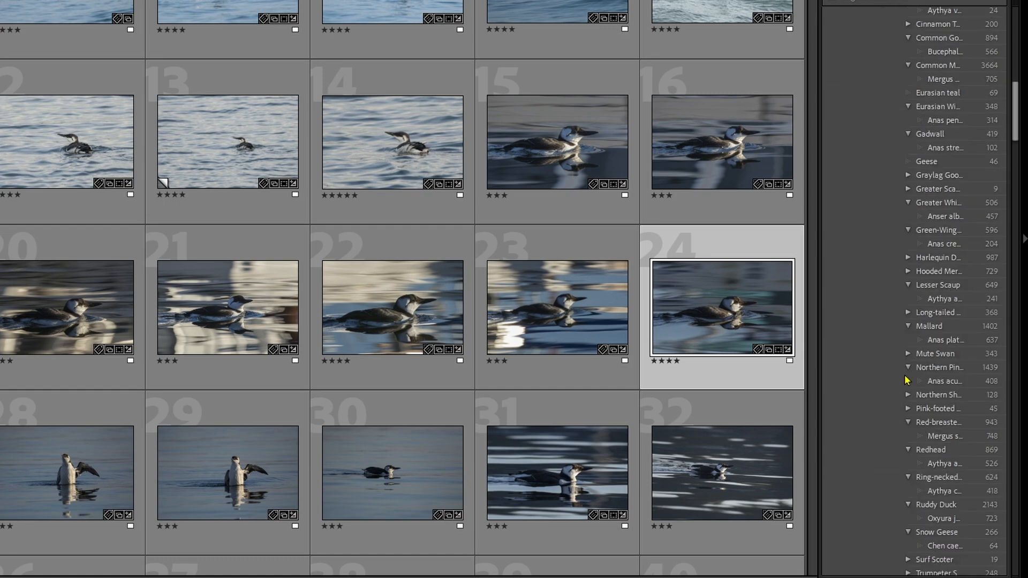
pyautogui.scroll(5, 899, 300)
pyautogui.scroll(2, 893, 196)
pyautogui.scroll(-20, 900, 185)
pyautogui.scroll(20, 902, 176)
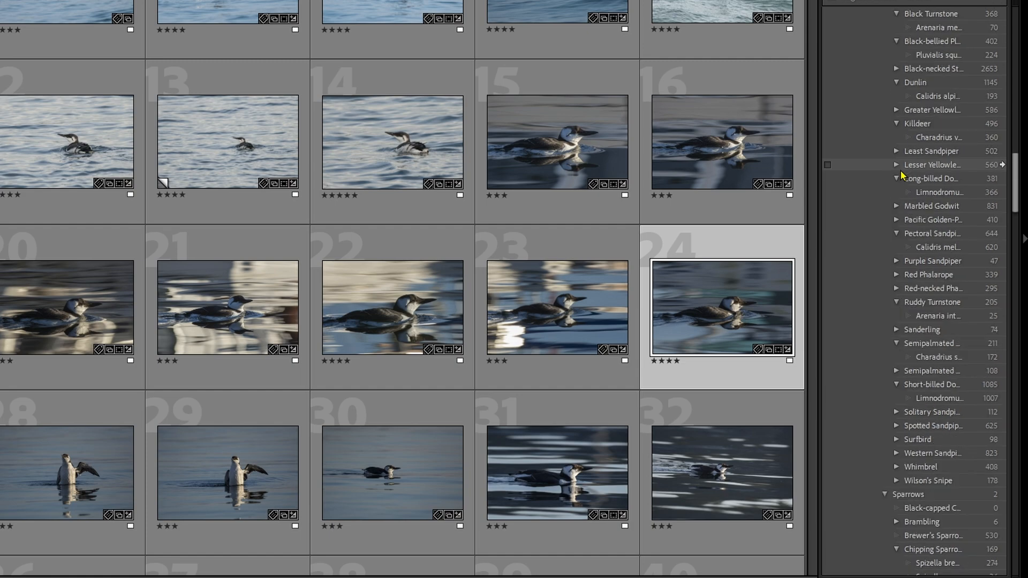
pyautogui.scroll(-20, 900, 179)
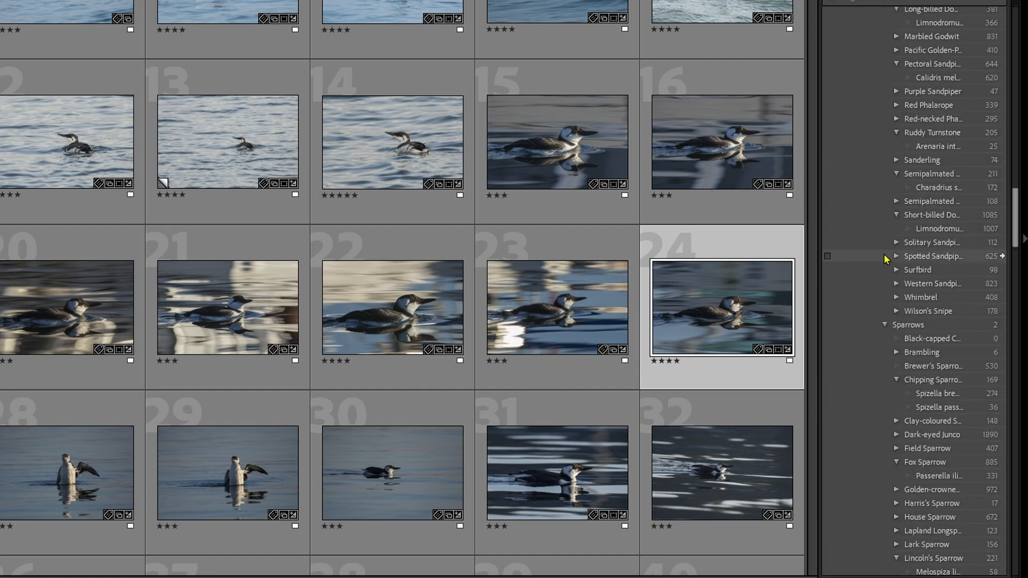
pyautogui.scroll(20, 883, 279)
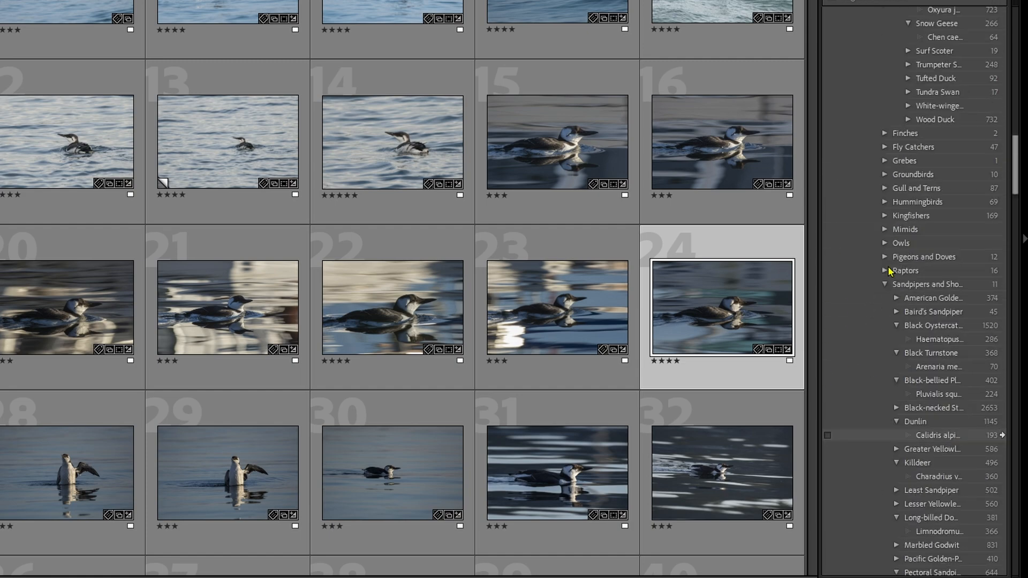
pyautogui.scroll(-20, 890, 270)
pyautogui.scroll(-10, 890, 262)
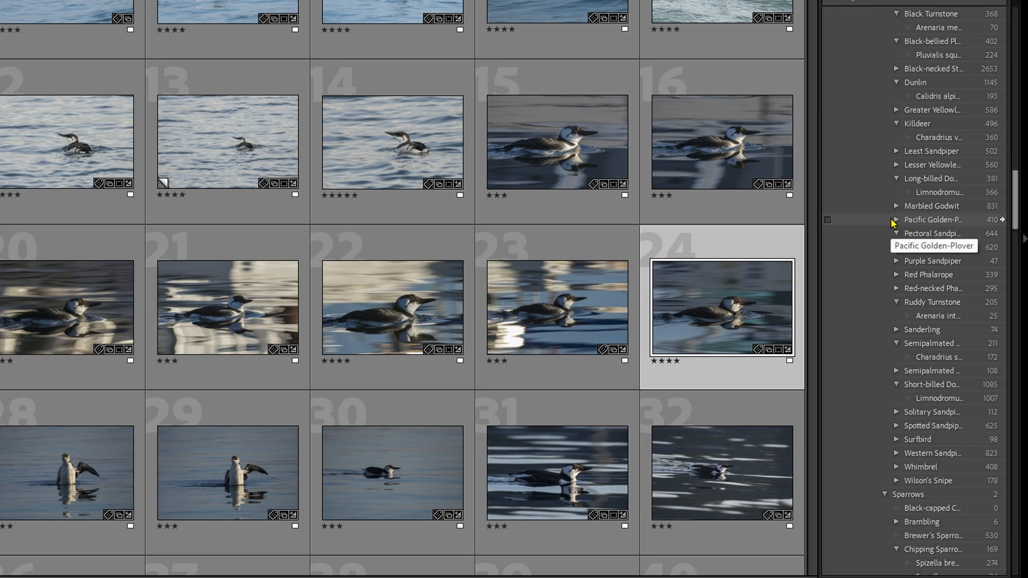
pyautogui.scroll(-4, 878, 235)
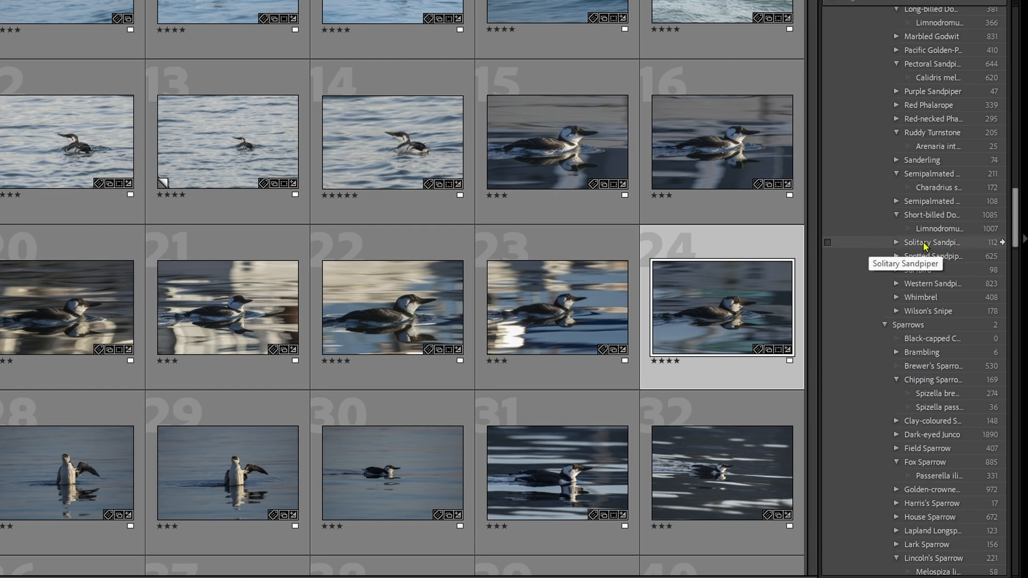
pyautogui.scroll(15, 881, 223)
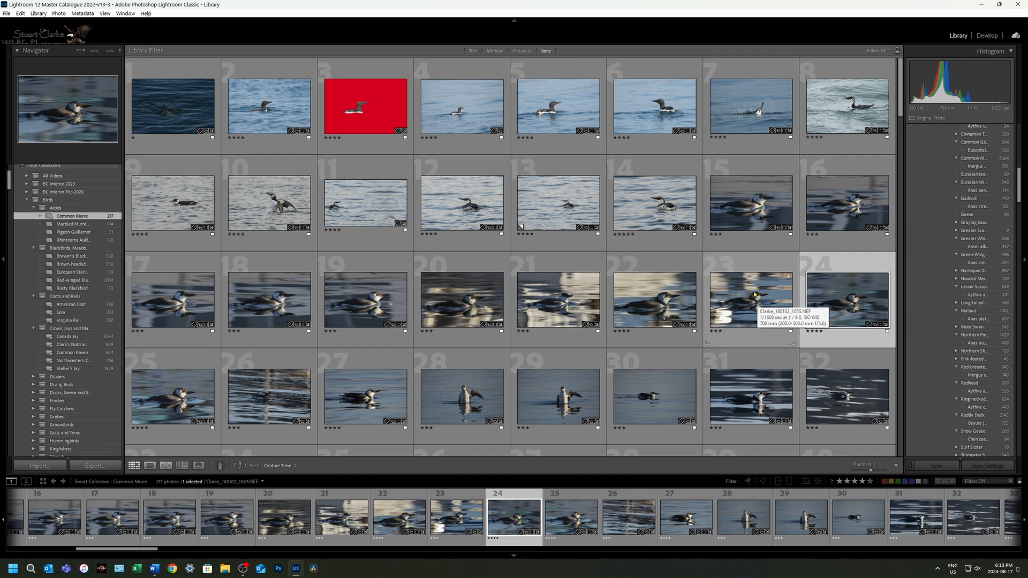
# Step: Find the expanded picture keyword group named after a person, below INSURANCE, and collapse it
pyautogui.scroll(-10, 942, 332)
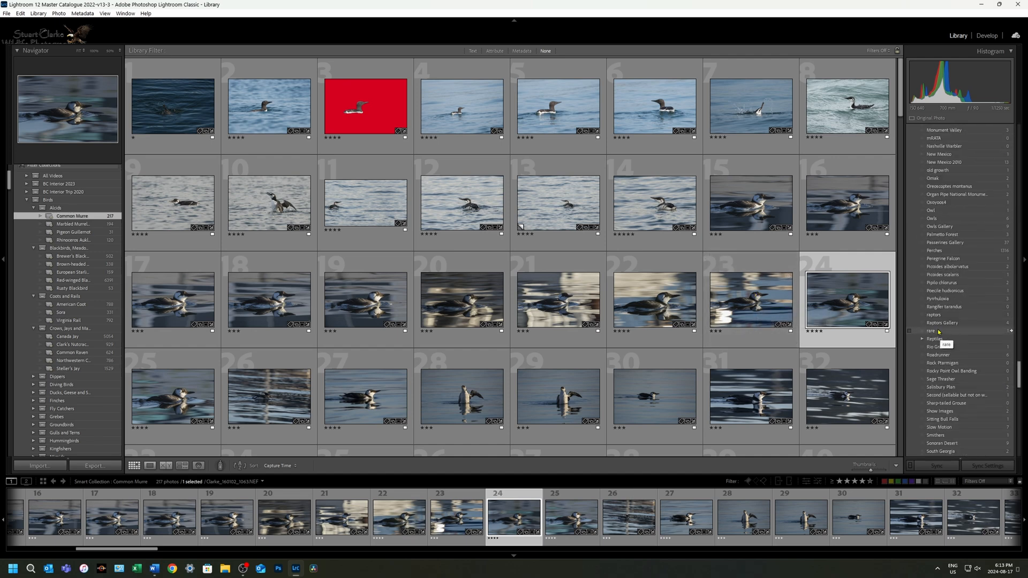
pyautogui.scroll(5, 951, 304)
pyautogui.scroll(5, 951, 304)
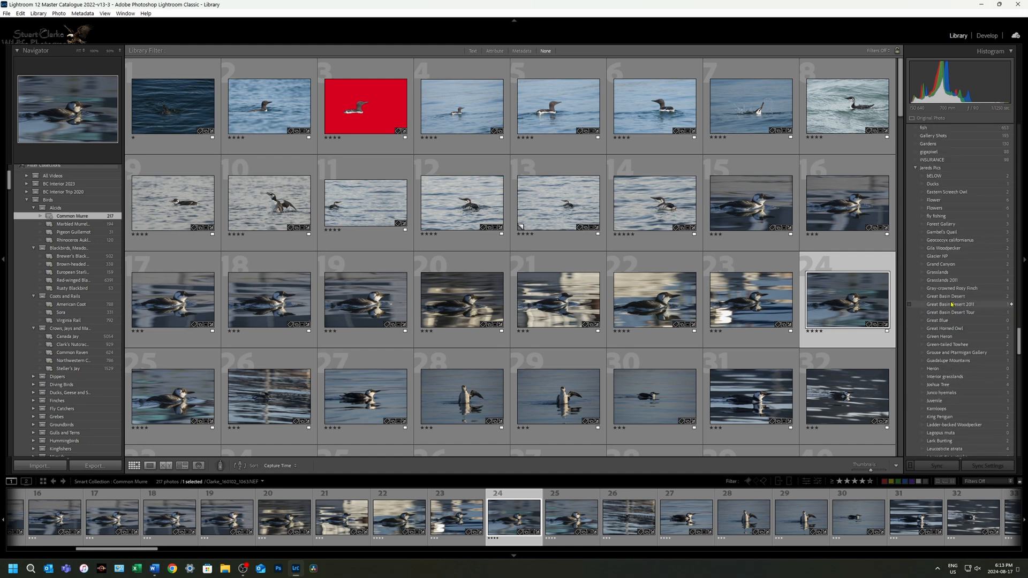
pyautogui.click(915, 169)
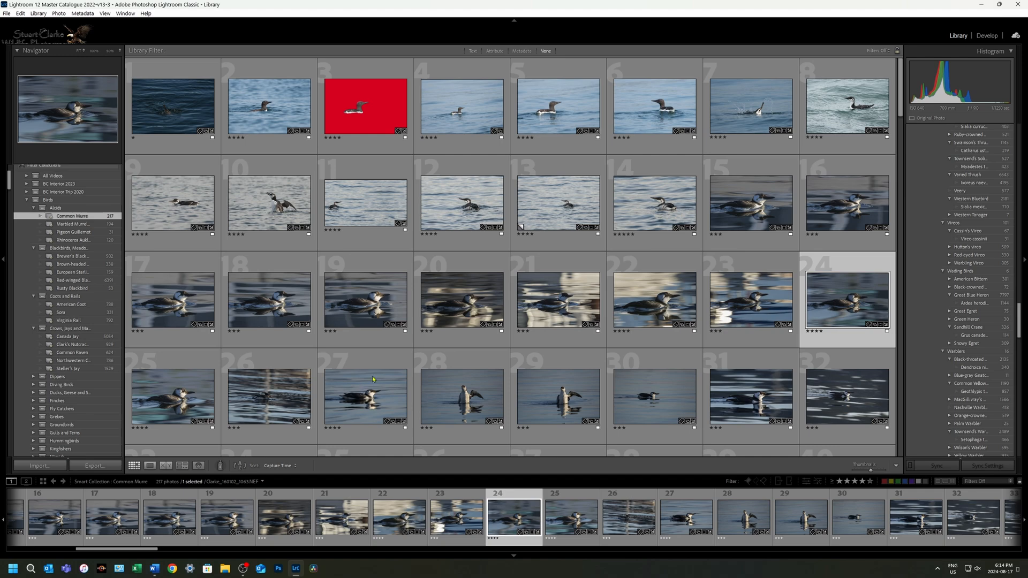
# Step: Open the photo import settings and look at the metadata presets that can be applied during import
pyautogui.click(37, 468)
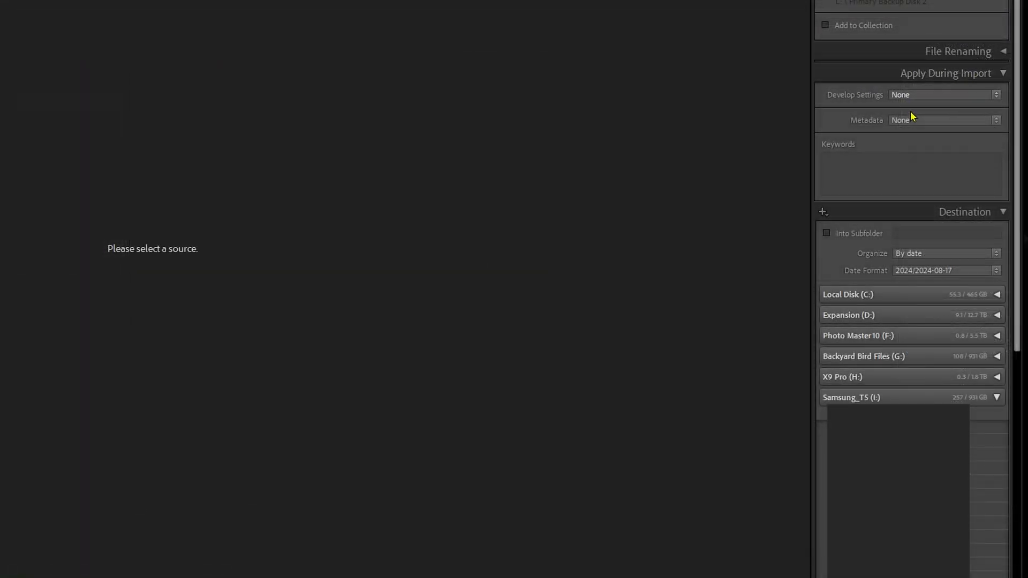
pyautogui.click(954, 119)
pyautogui.click(917, 154)
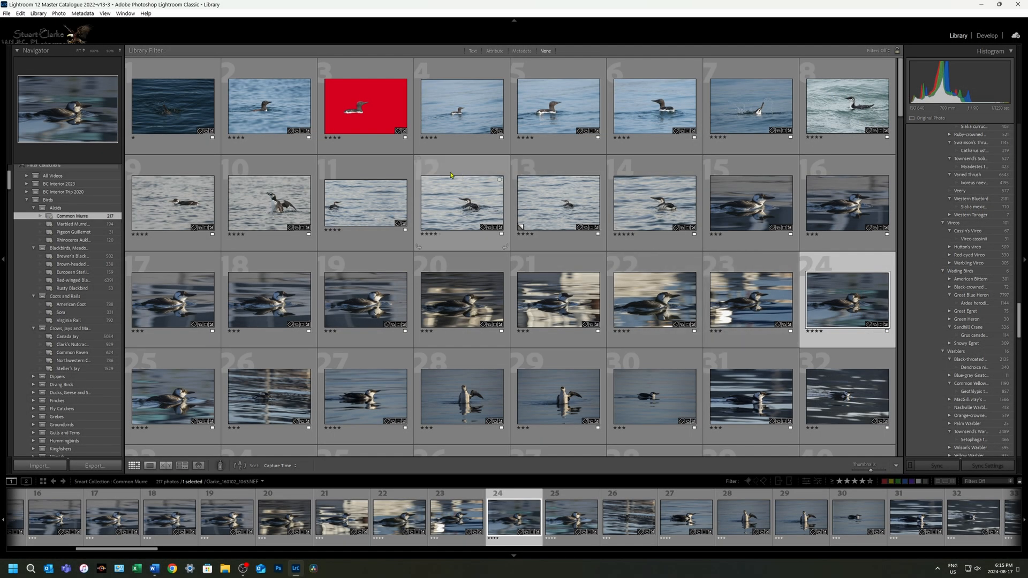
# Step: Show All Photographs in the catalog and turn on a text filter that searches the Keywords field
pyautogui.scroll(3, 58, 289)
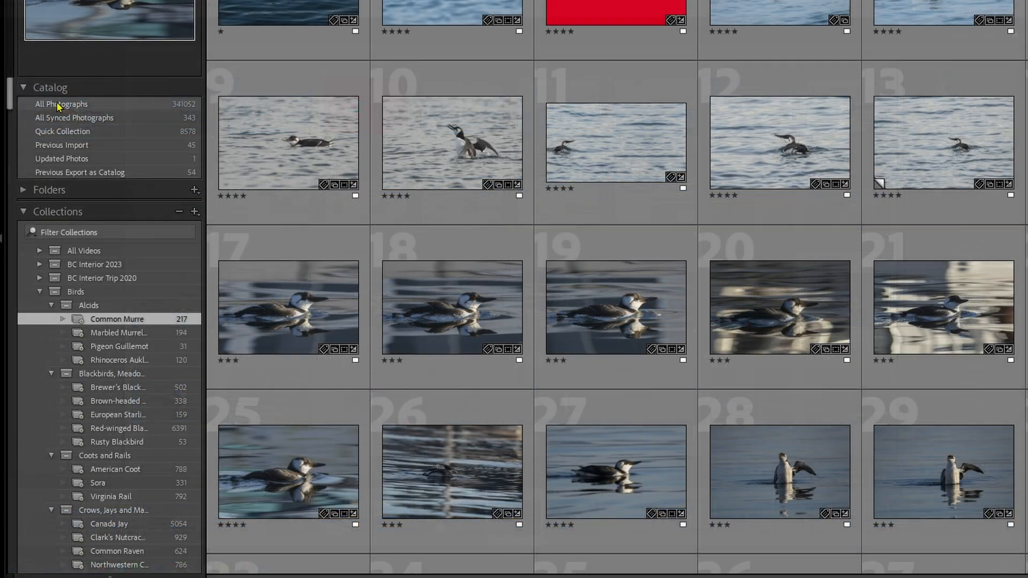
pyautogui.click(59, 104)
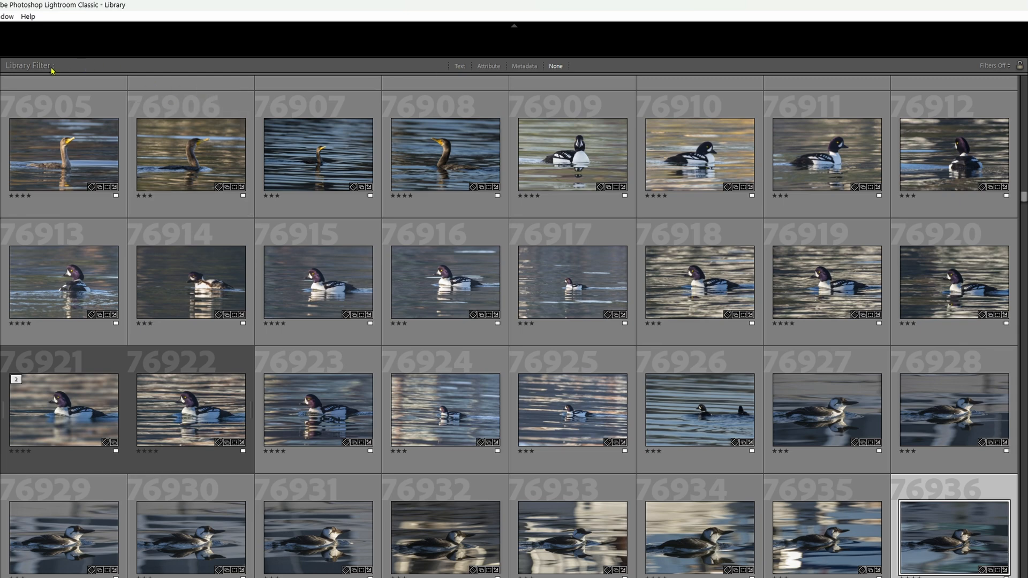
pyautogui.click(462, 65)
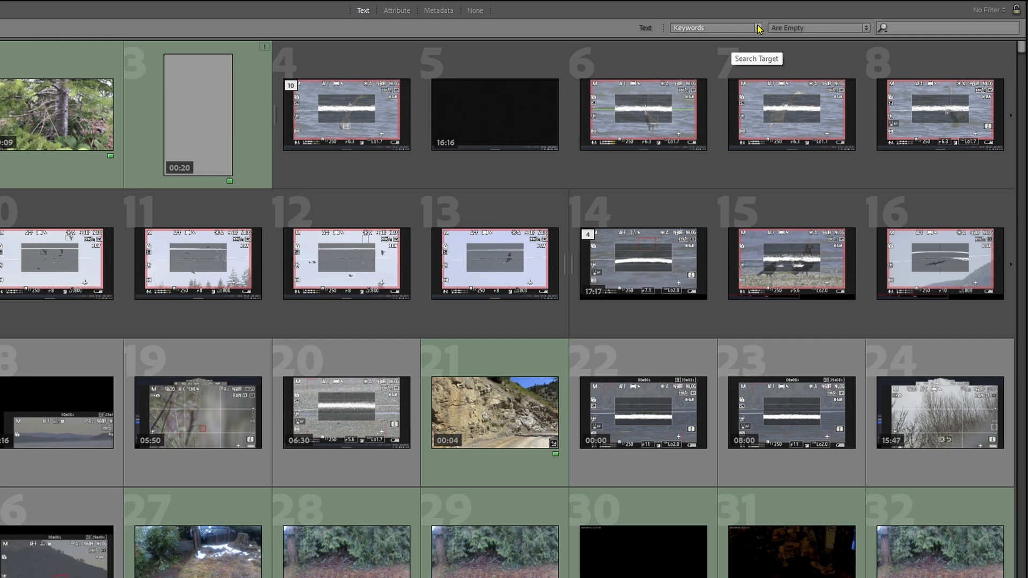
pyautogui.click(758, 28)
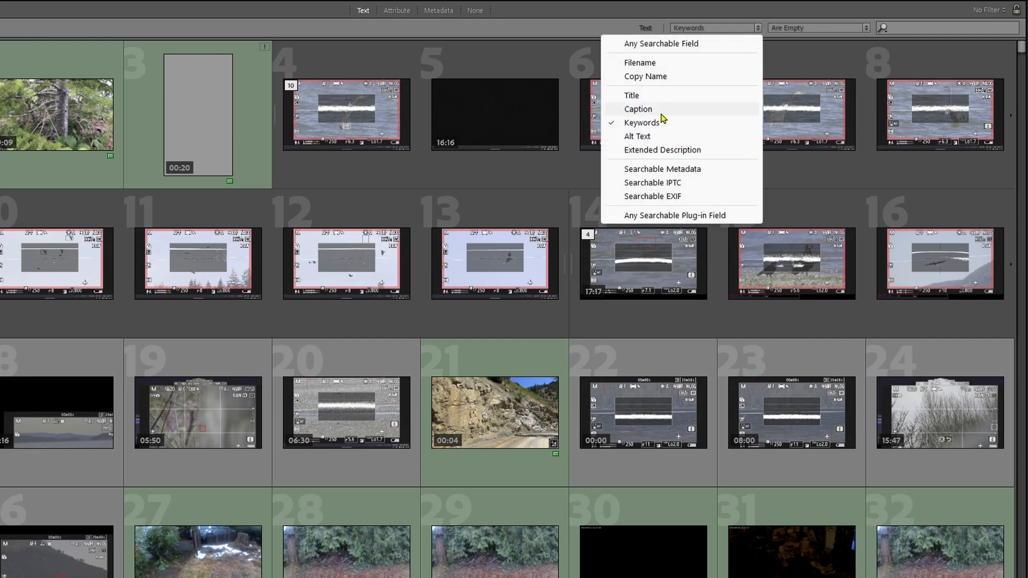
pyautogui.click(634, 123)
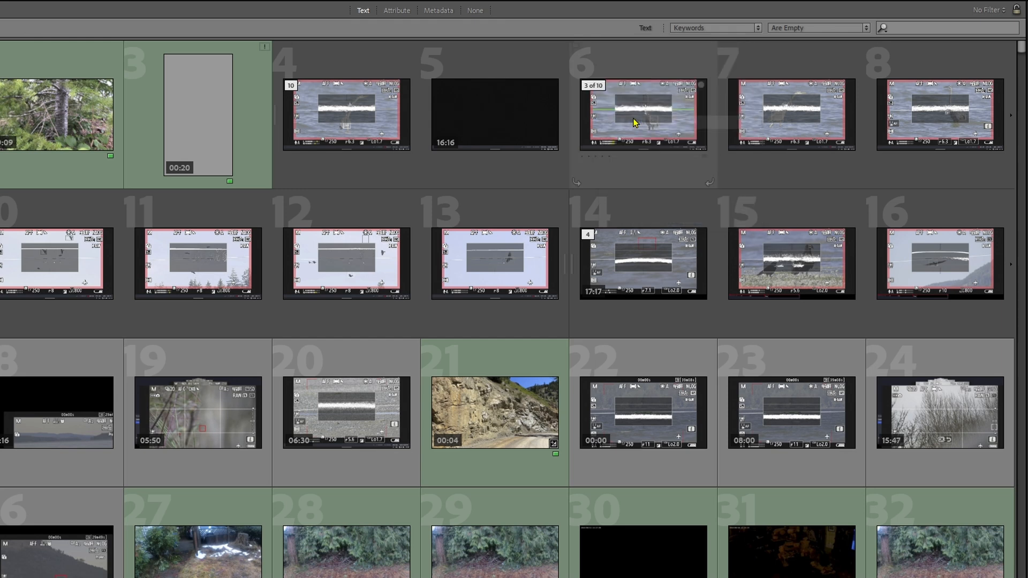
# Step: Look at the matching rules of the Keywords text filter and set the rule to Are Empty
pyautogui.click(866, 27)
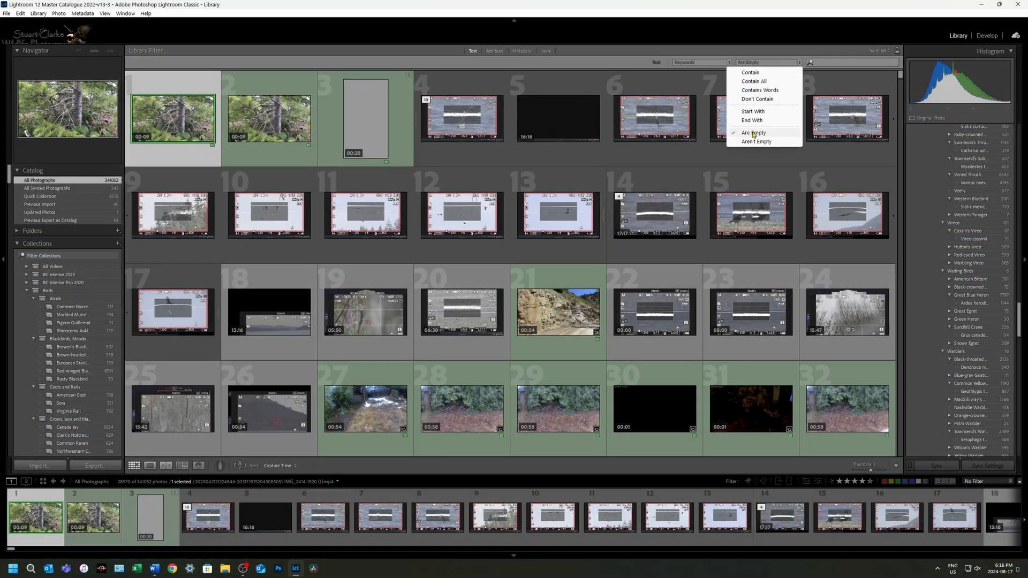
pyautogui.click(796, 57)
pyautogui.click(799, 62)
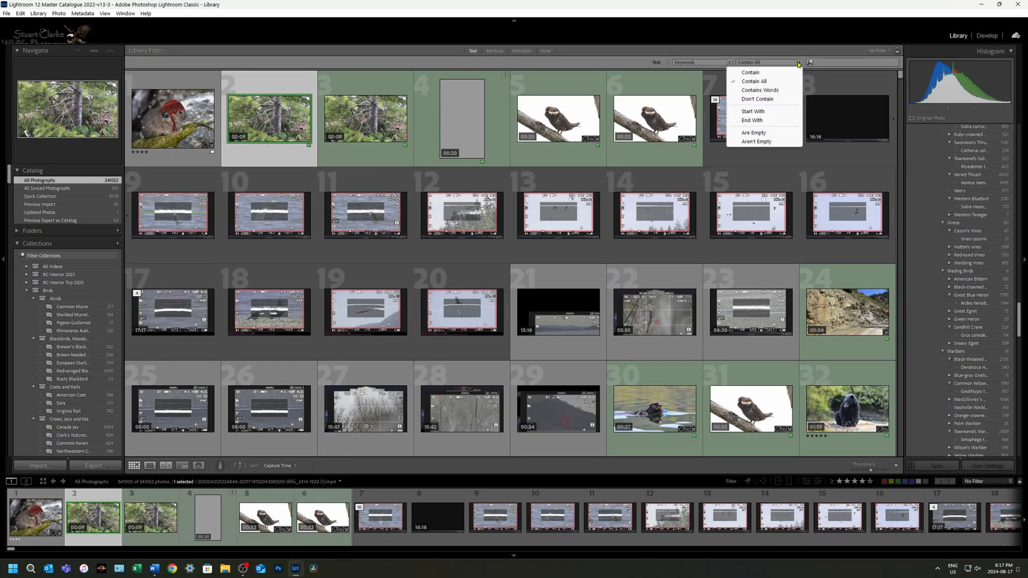
pyautogui.click(752, 134)
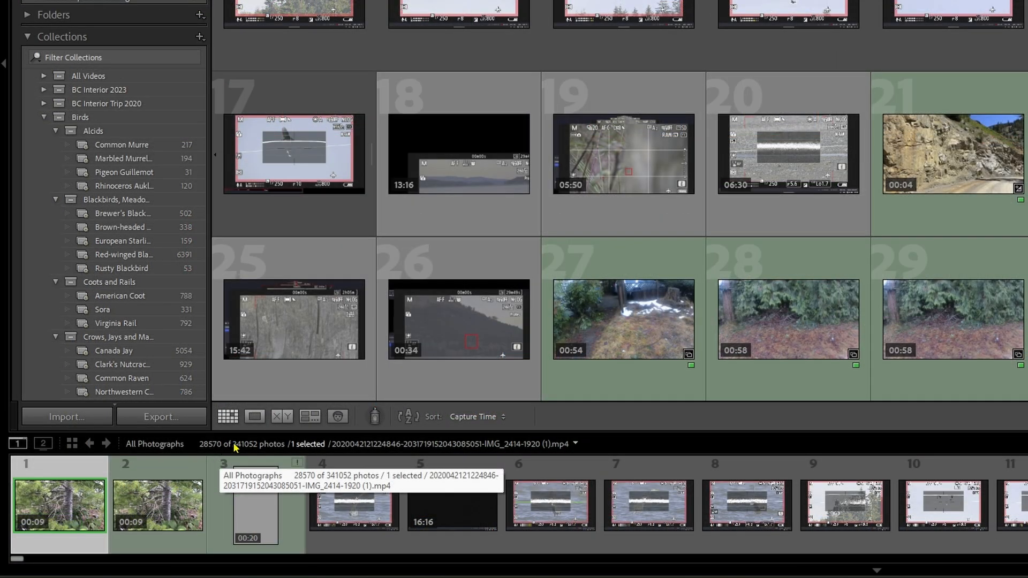
# Step: Reverse the Capture Time sort direction and browse the photos without keywords from the start of the grid
pyautogui.click(406, 418)
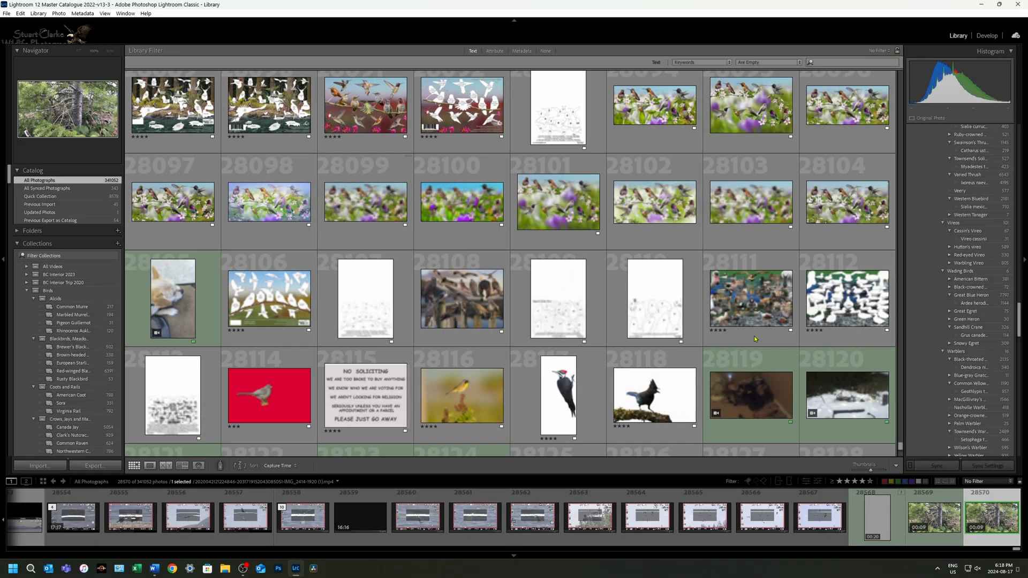
pyautogui.scroll(2, 714, 332)
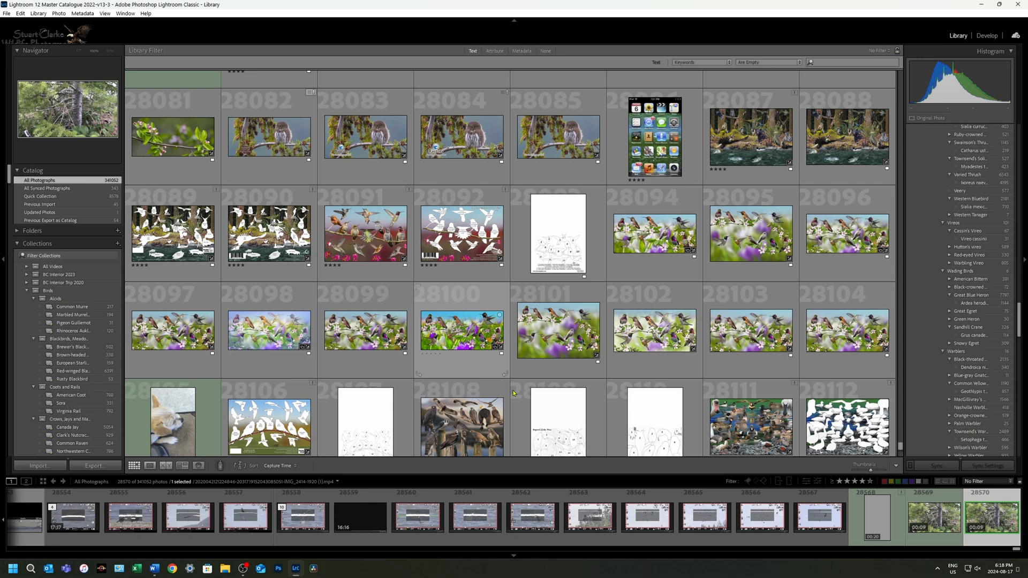
pyautogui.moveTo(901, 447); pyautogui.dragTo(912, 94)
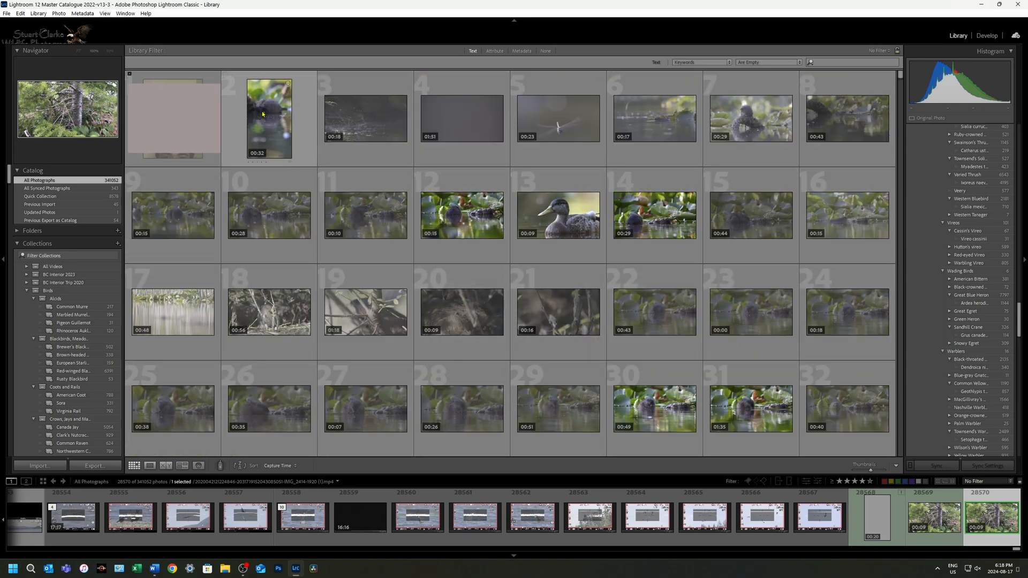
pyautogui.scroll(-10, 472, 212)
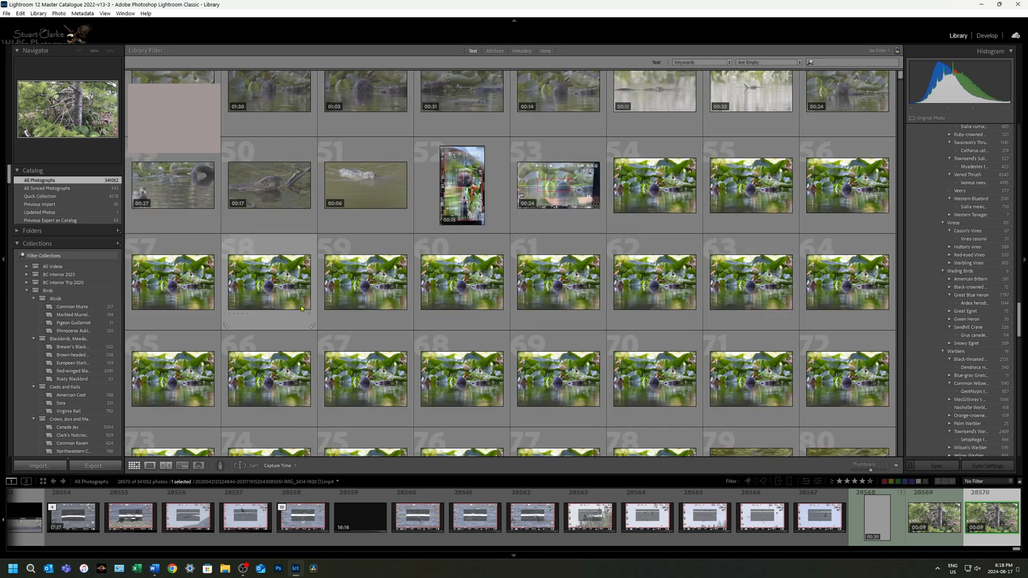
pyautogui.scroll(10, 281, 299)
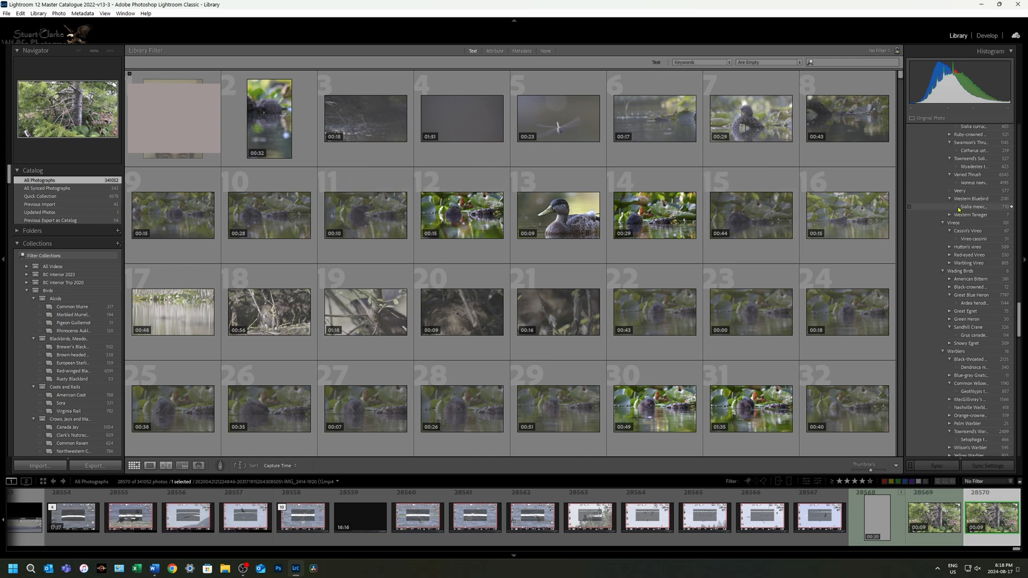
# Step: Collapse the expanded bird groups in the keyword list from Sparrows down to Wrens
pyautogui.scroll(3, 951, 227)
pyautogui.scroll(10, 950, 227)
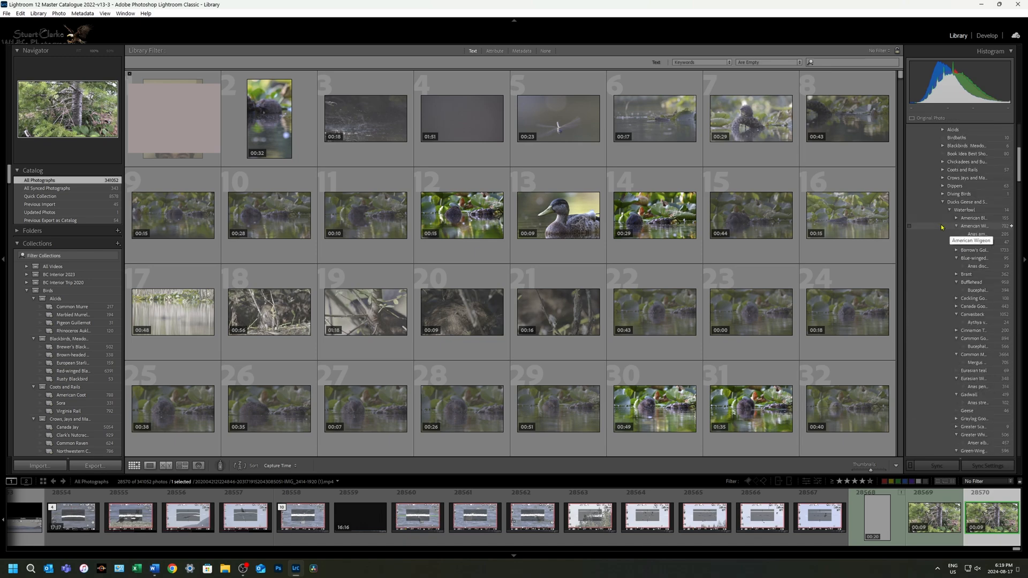
pyautogui.scroll(3, 951, 227)
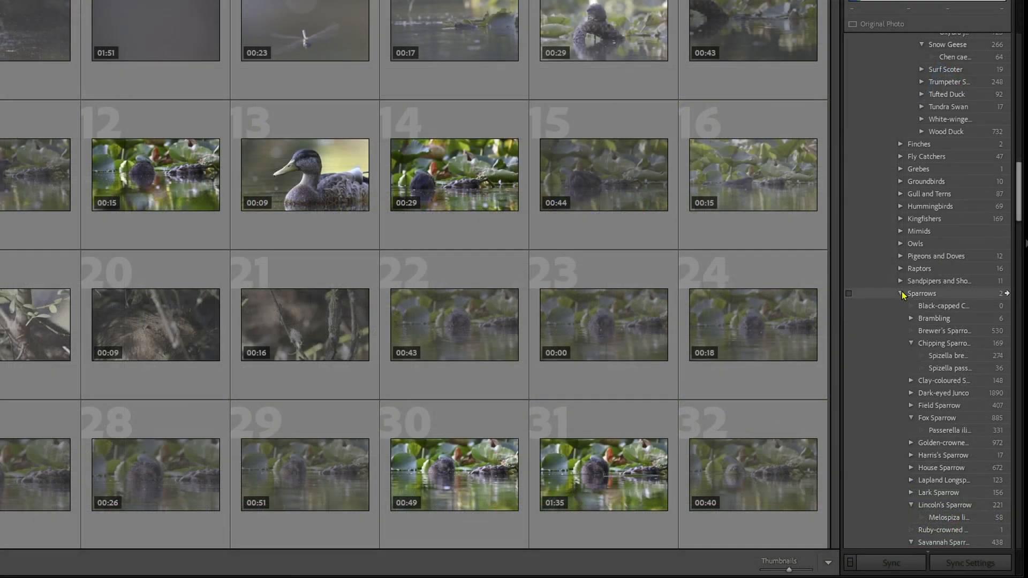
pyautogui.click(900, 306)
pyautogui.click(899, 307)
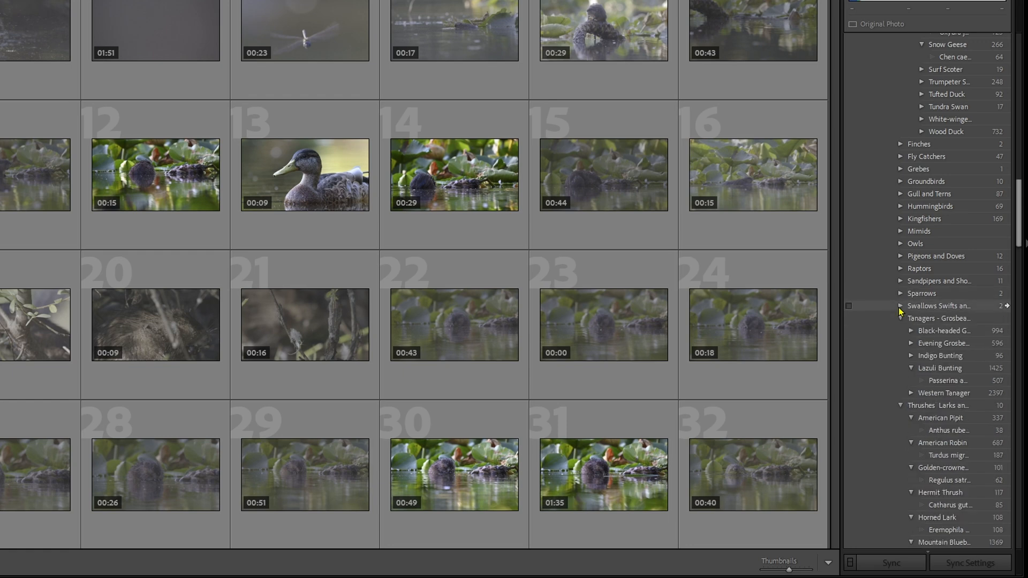
pyautogui.click(900, 319)
pyautogui.click(900, 319)
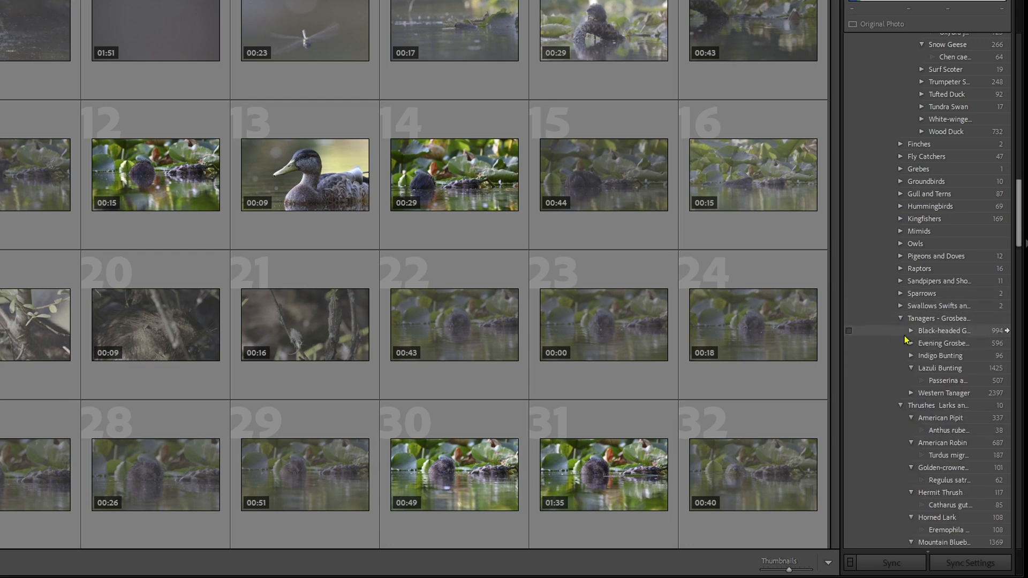
pyautogui.click(900, 319)
pyautogui.click(900, 331)
pyautogui.click(900, 356)
pyautogui.click(900, 368)
pyautogui.click(899, 381)
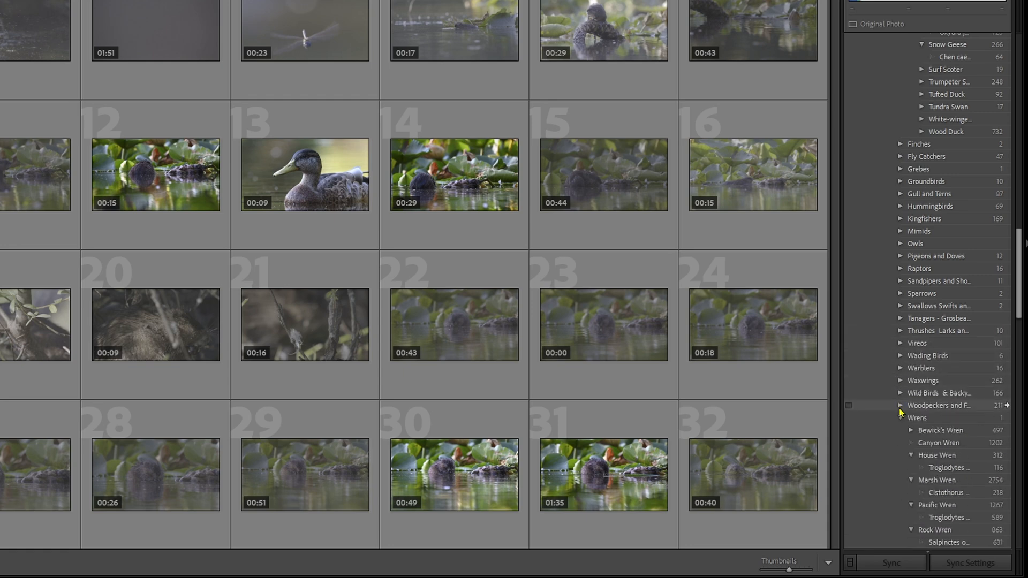
pyautogui.click(900, 405)
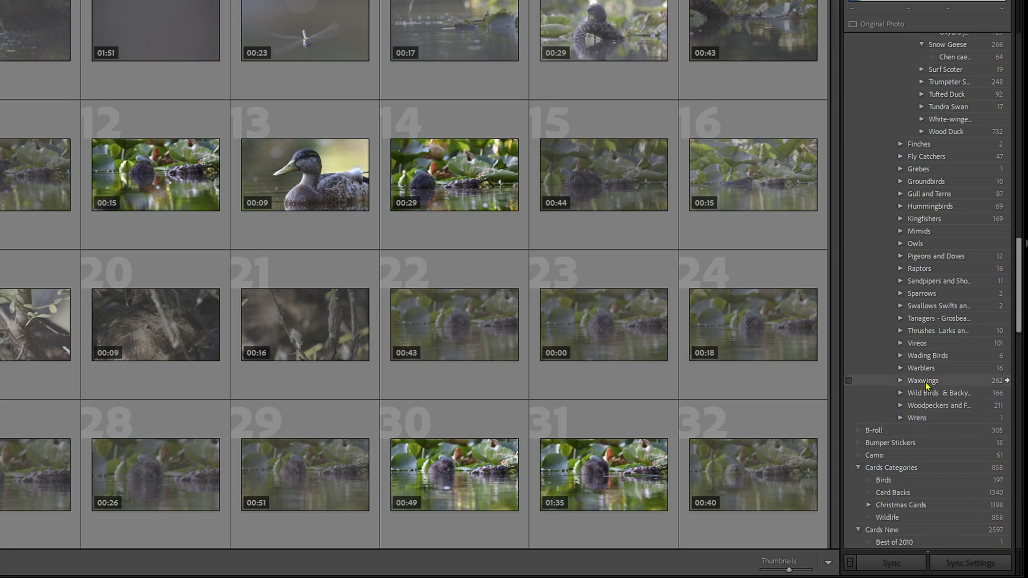
# Step: Find the North American Wildlife keyword and expand it together with all of its nested subgroups
pyautogui.scroll(-8, 931, 370)
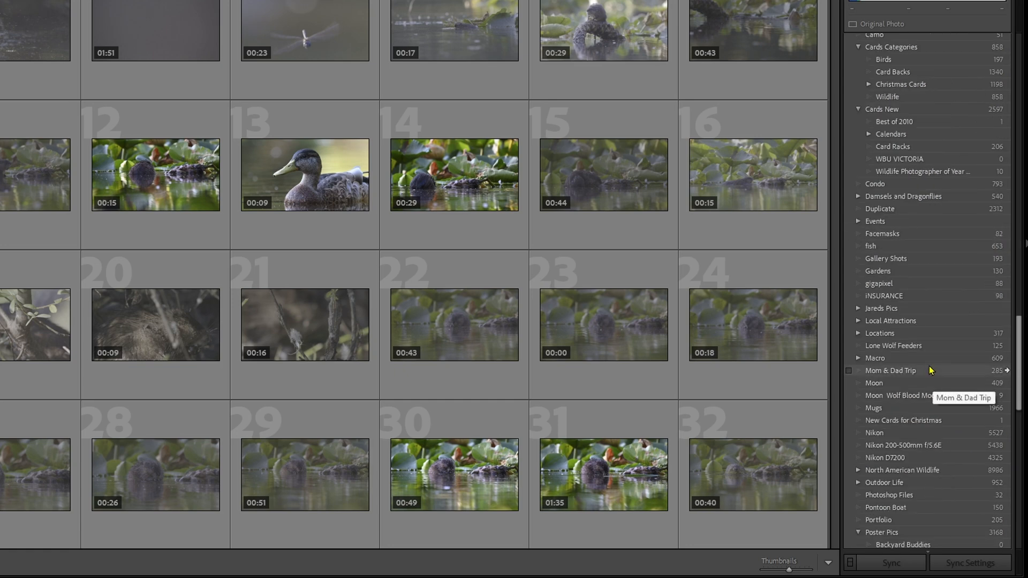
pyautogui.scroll(-3, 933, 314)
pyautogui.scroll(-6, 934, 306)
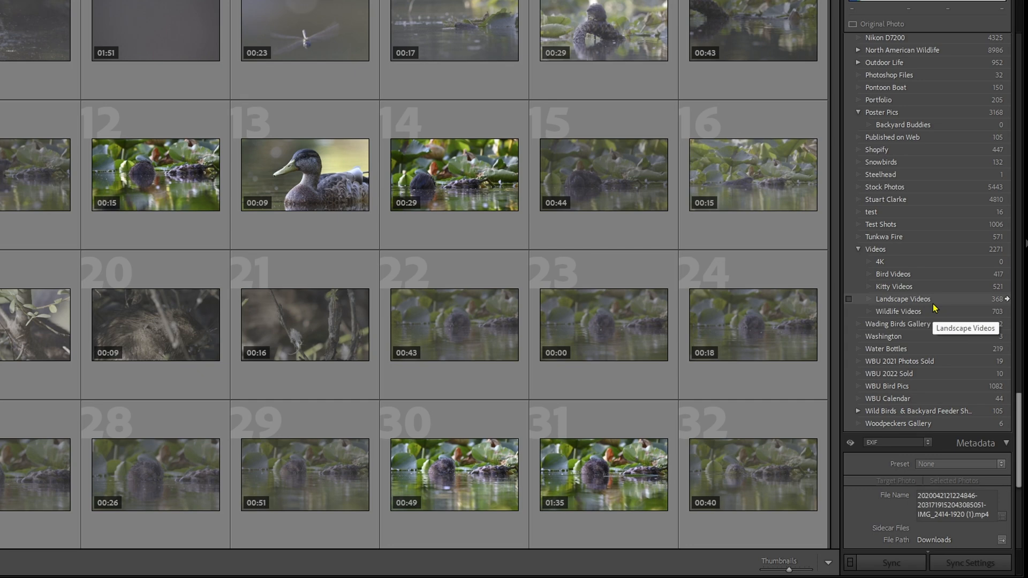
pyautogui.scroll(3, 913, 153)
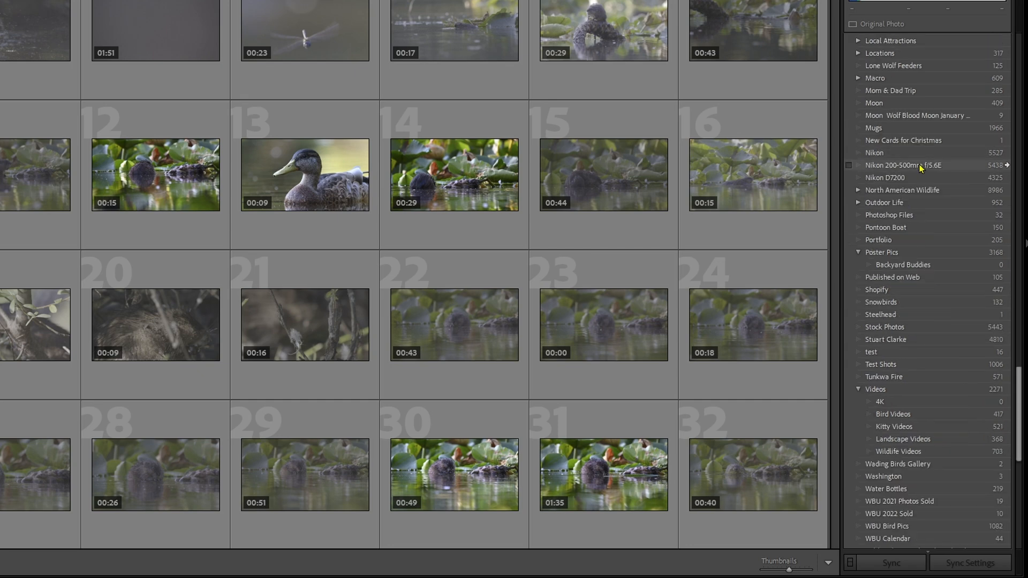
pyautogui.keyDown('alt'); pyautogui.click(853, 191); pyautogui.keyUp('alt')
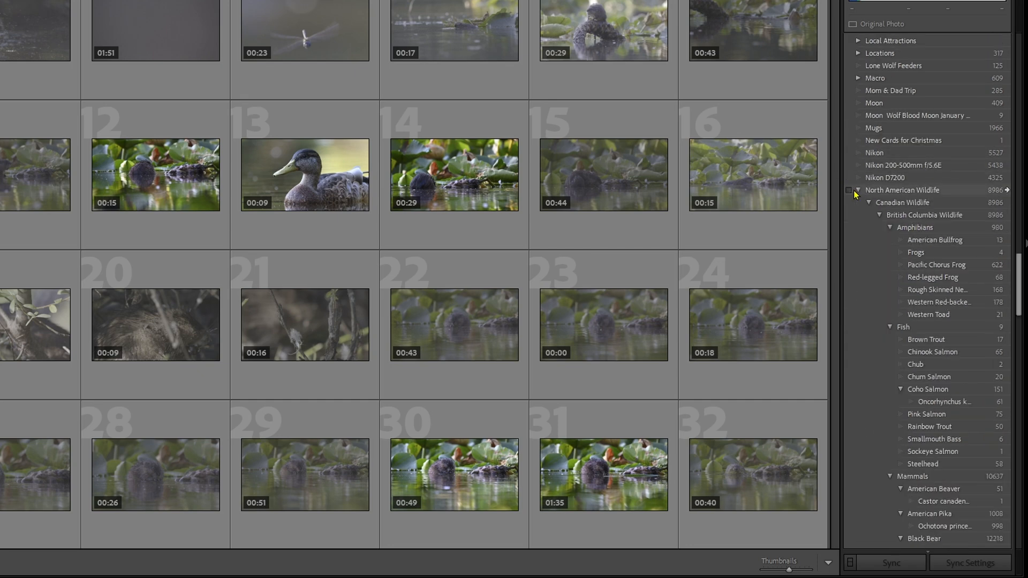
# Step: Assign the Muskrat keyword under Mammals to clips 6 through 12, and find the Muskrat collection in the Wildlife set's Mammal group
pyautogui.scroll(-10, 899, 370)
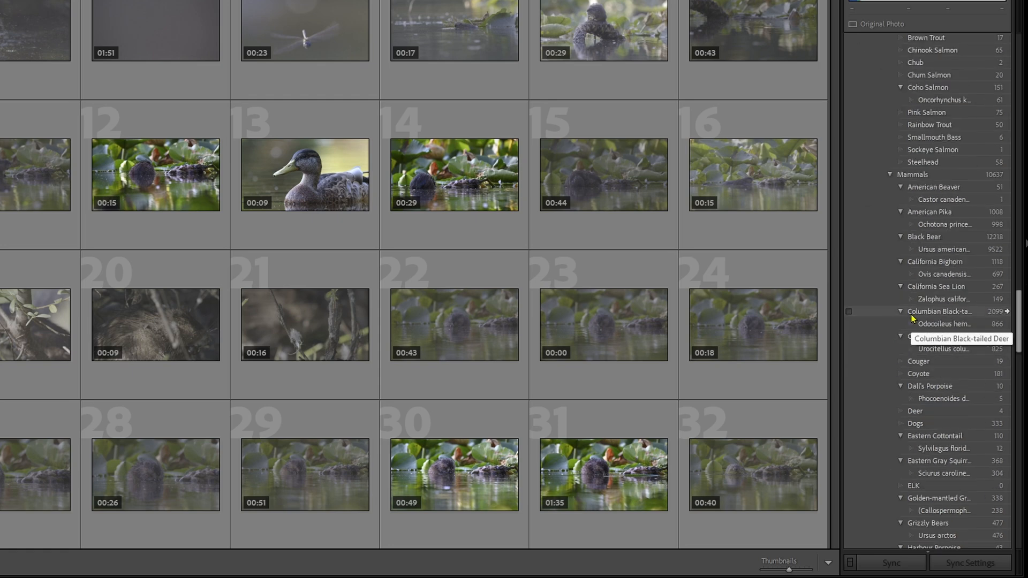
pyautogui.scroll(-3, 919, 369)
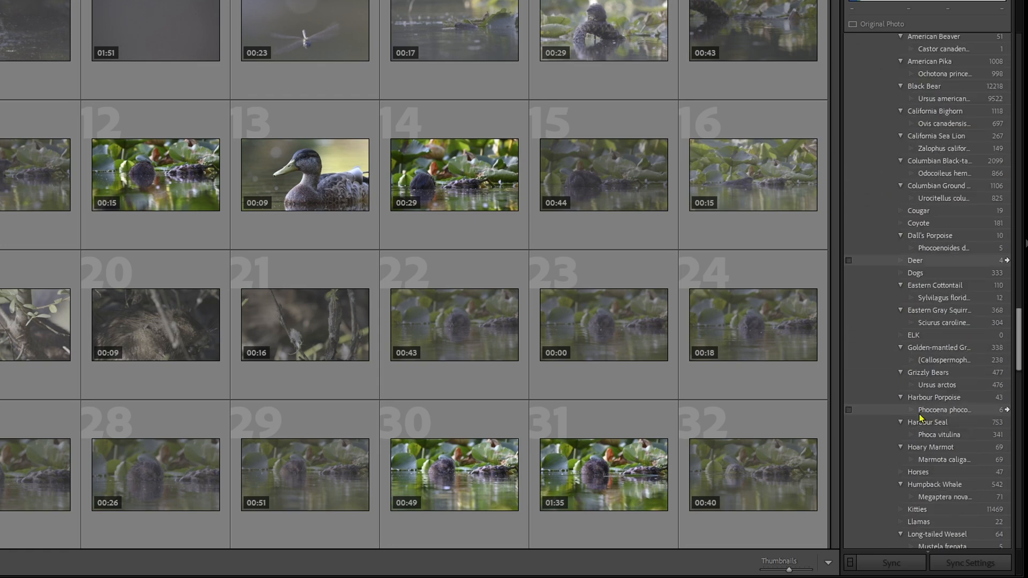
pyautogui.scroll(-6, 932, 428)
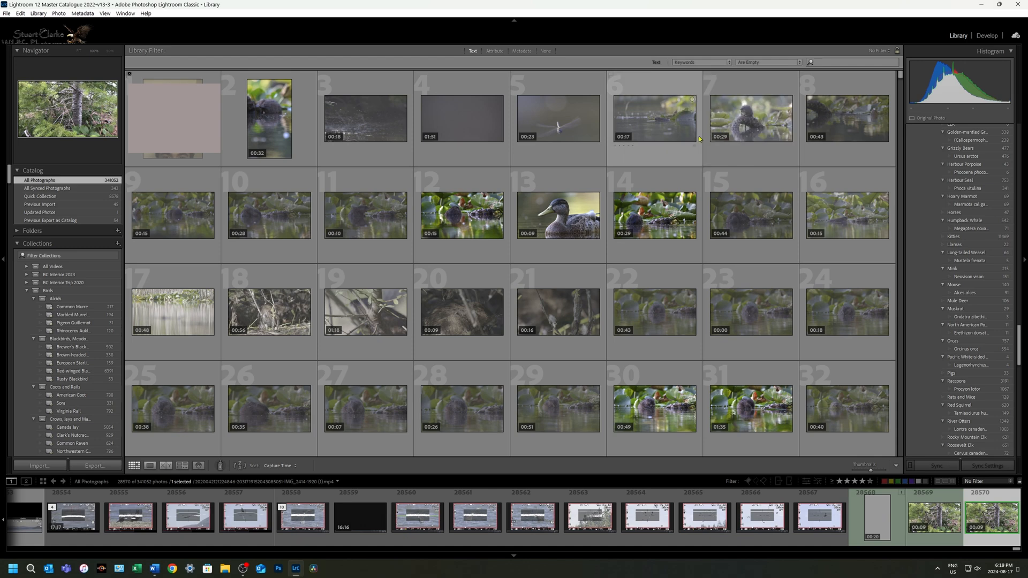
pyautogui.click(631, 138)
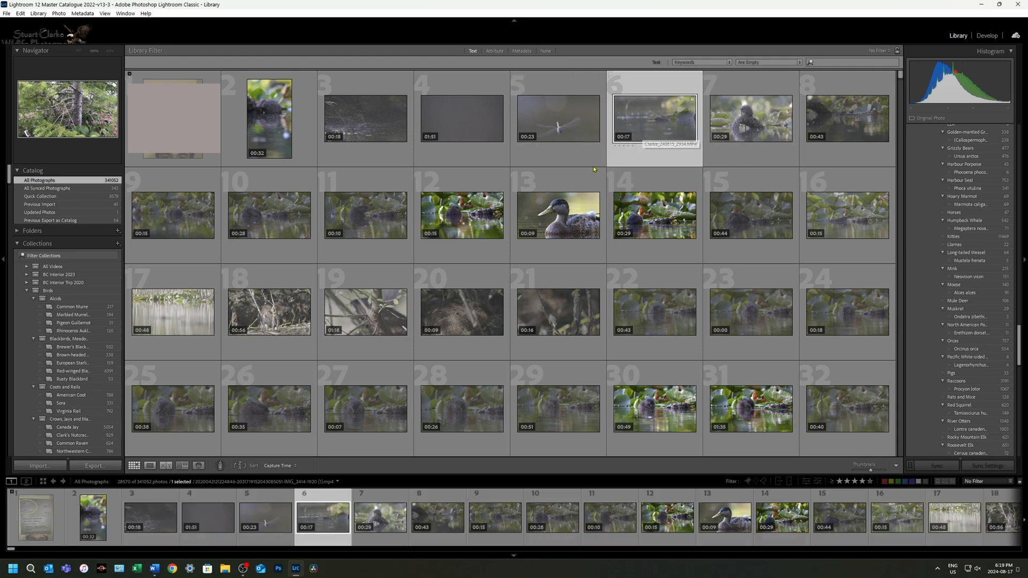
pyautogui.click(461, 211)
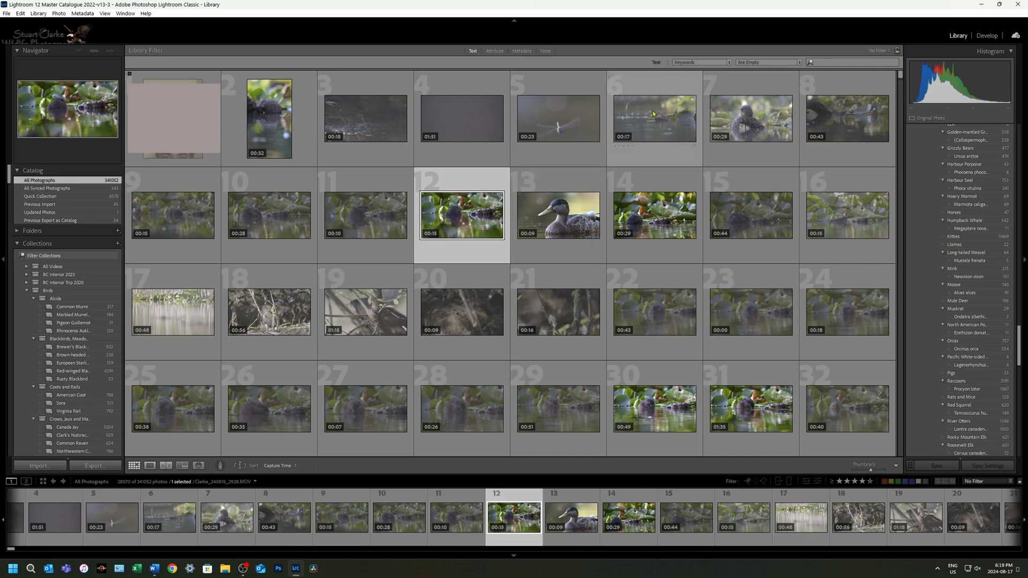
pyautogui.click(626, 151)
pyautogui.keyDown('shift'); pyautogui.click(462, 214); pyautogui.keyUp('shift')
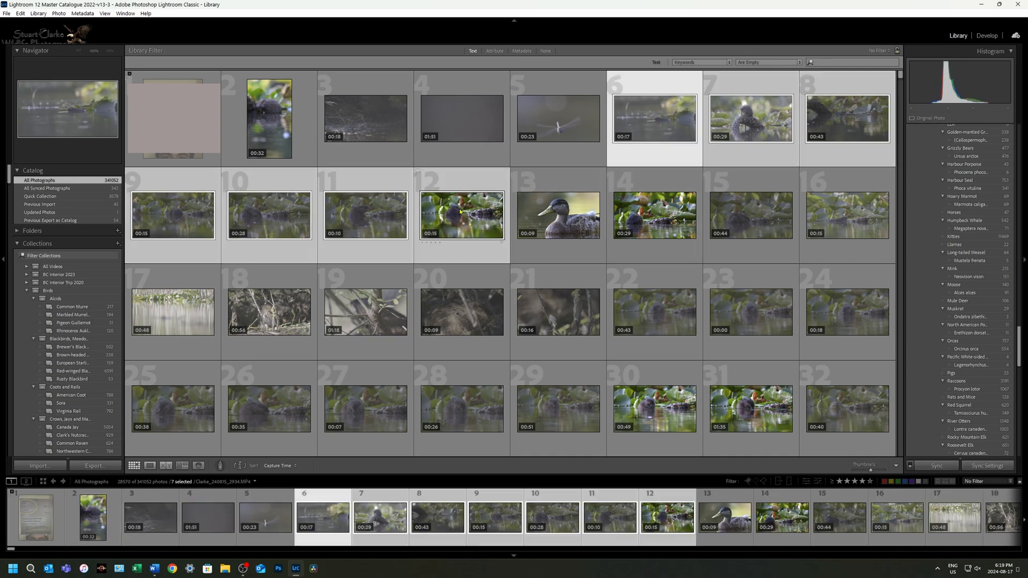
pyautogui.click(908, 309)
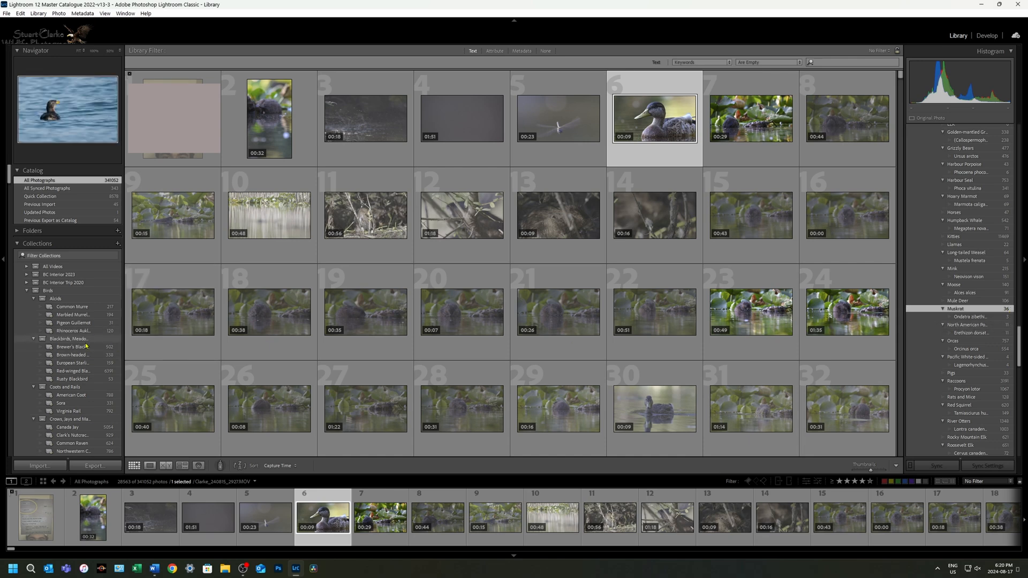
pyautogui.scroll(-10, 88, 341)
pyautogui.scroll(-8, 88, 341)
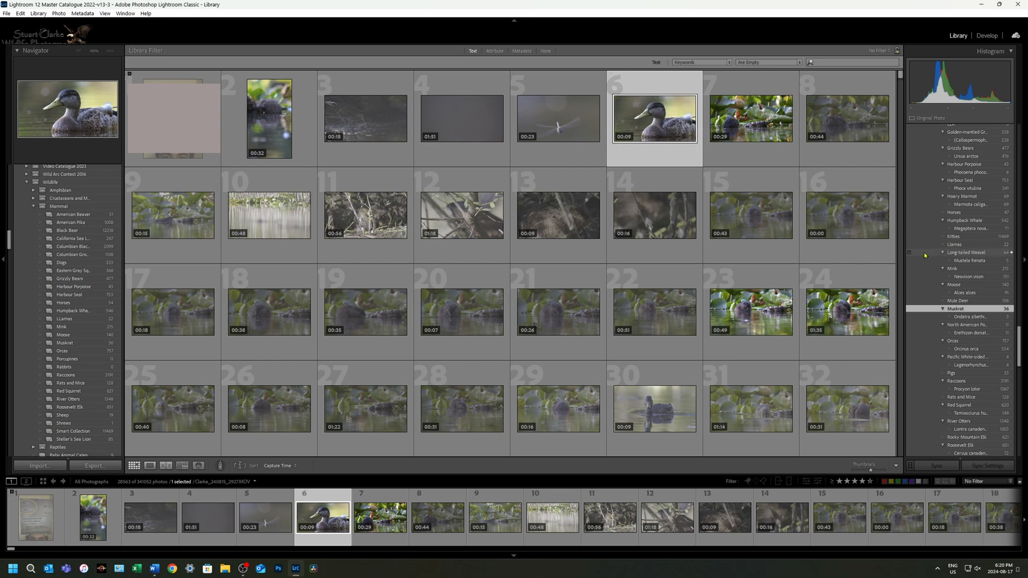
# Step: Assign the Muskrat keyword to the clips in grid cells 7 through 29
pyautogui.scroll(10, 924, 256)
pyautogui.scroll(-10, 925, 256)
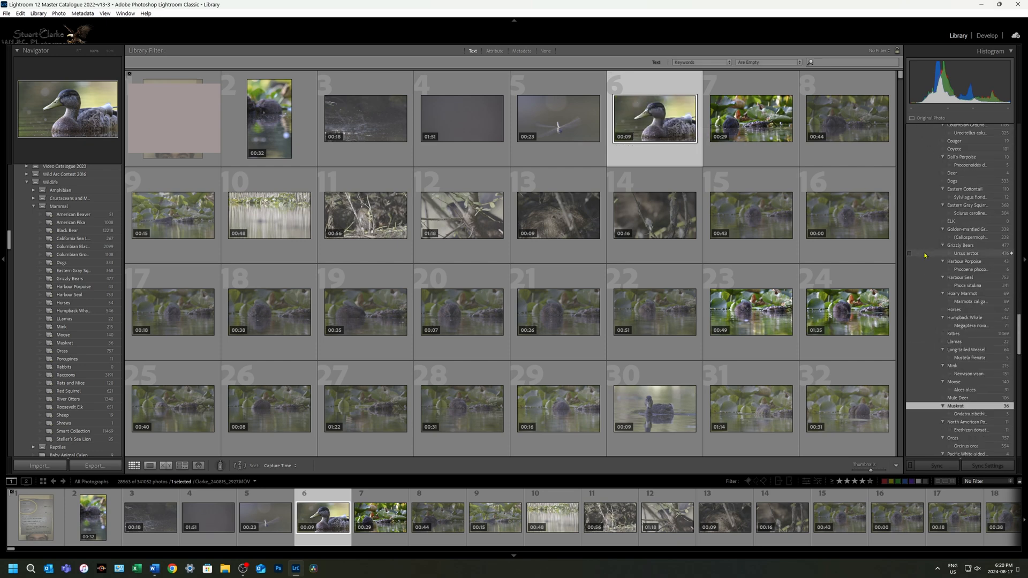
pyautogui.scroll(-4, 925, 255)
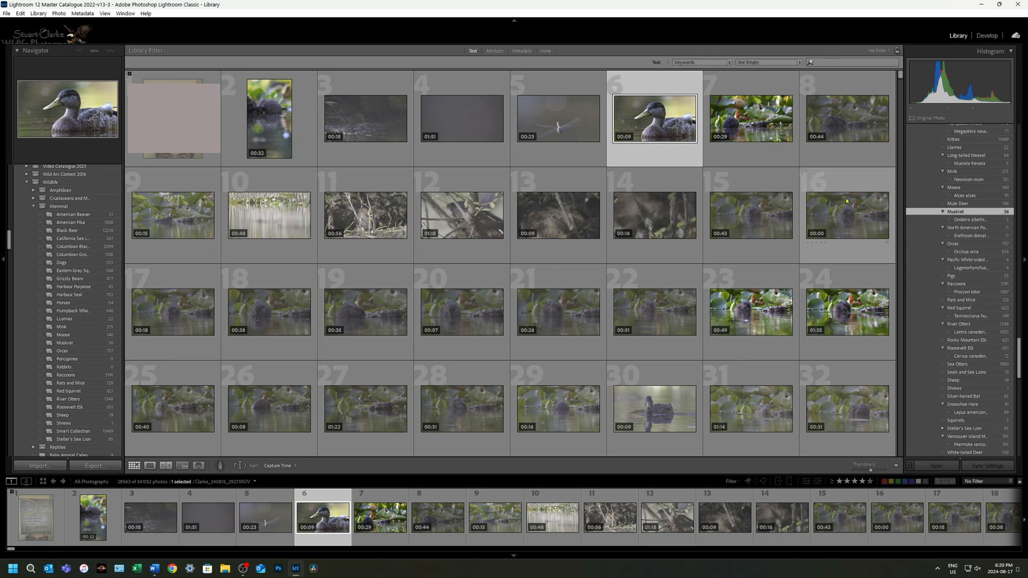
pyautogui.click(753, 115)
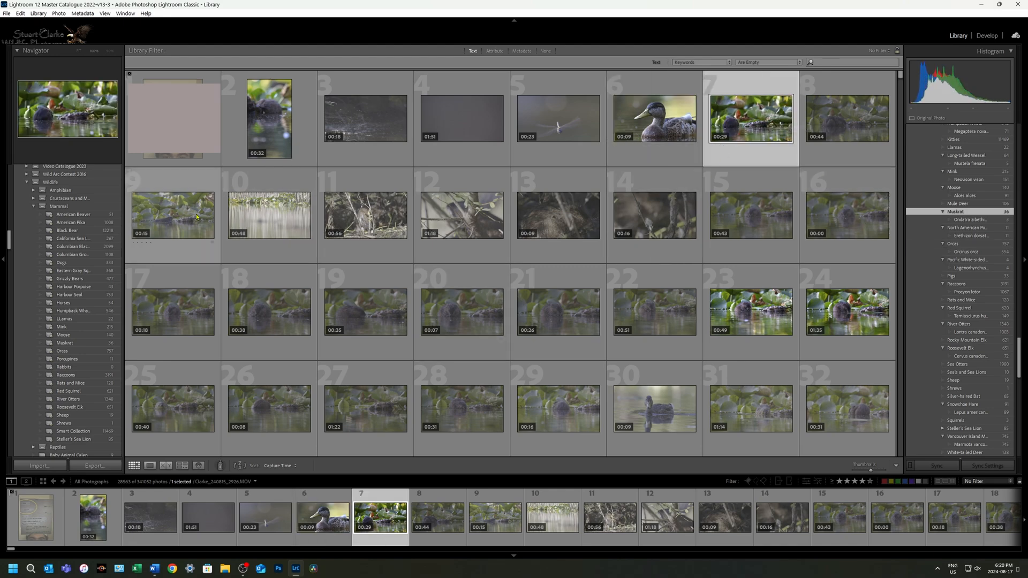
pyautogui.scroll(-2, 537, 305)
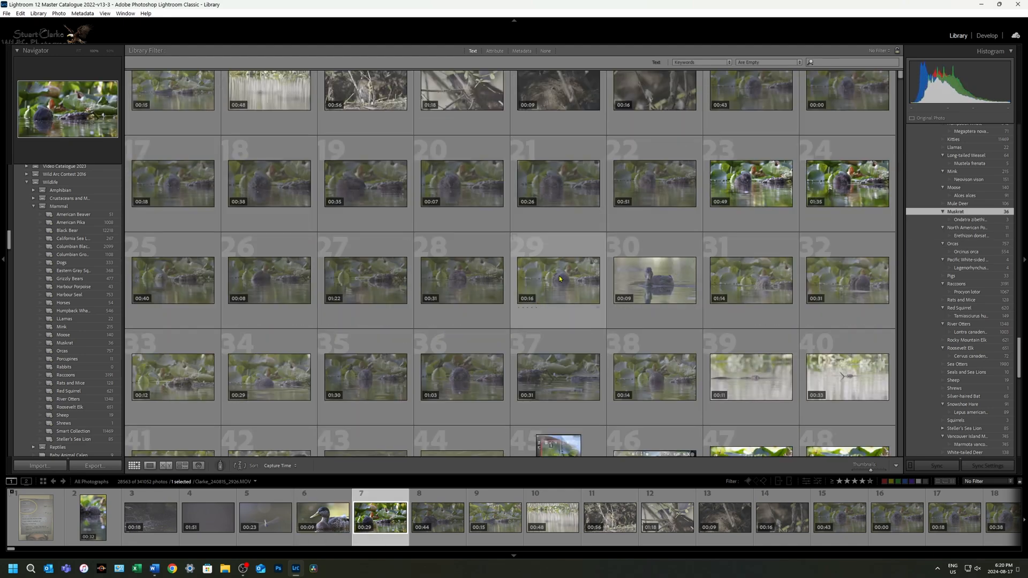
pyautogui.keyDown('shift'); pyautogui.click(561, 279); pyautogui.keyUp('shift')
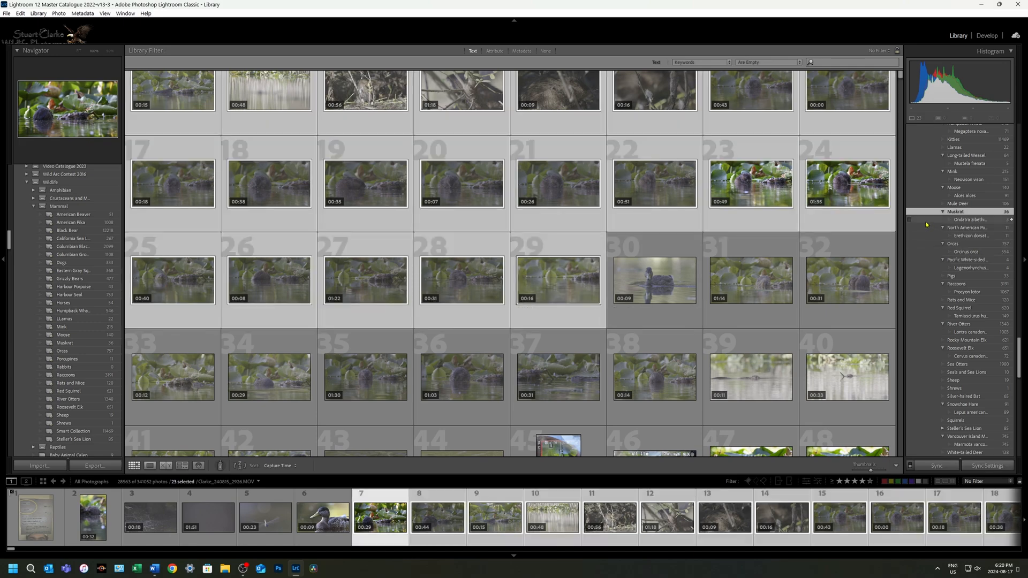
pyautogui.click(908, 213)
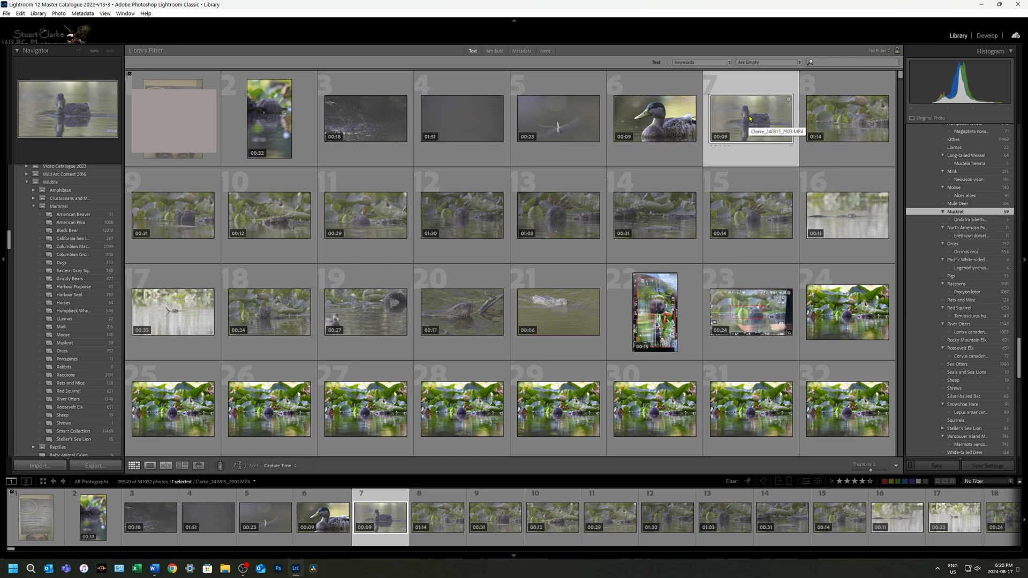
# Step: Select the clips in grid cells 8 through 21 and assign them the Muskrat keyword
pyautogui.click(846, 120)
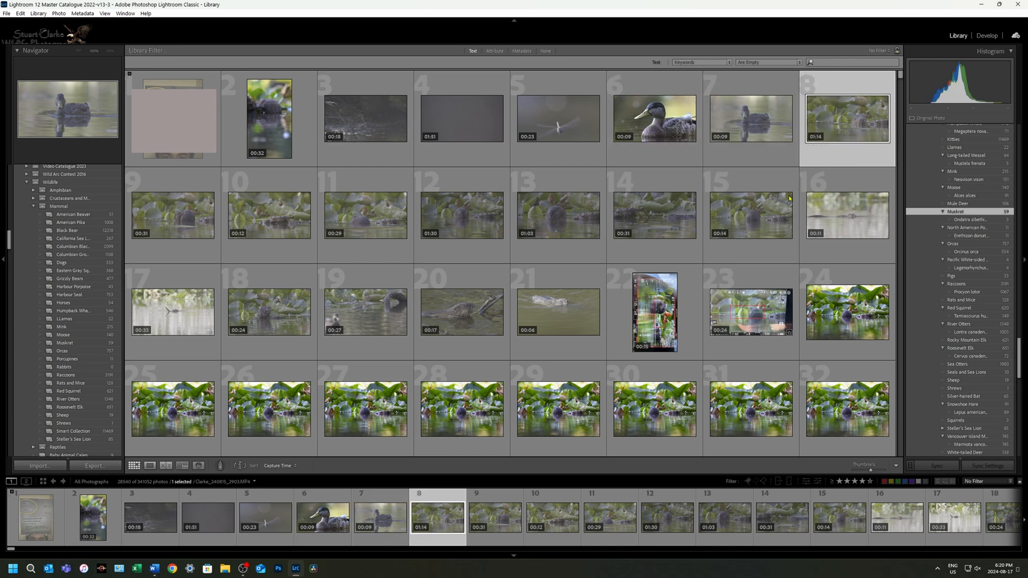
pyautogui.keyDown('shift'); pyautogui.click(577, 298); pyautogui.keyUp('shift')
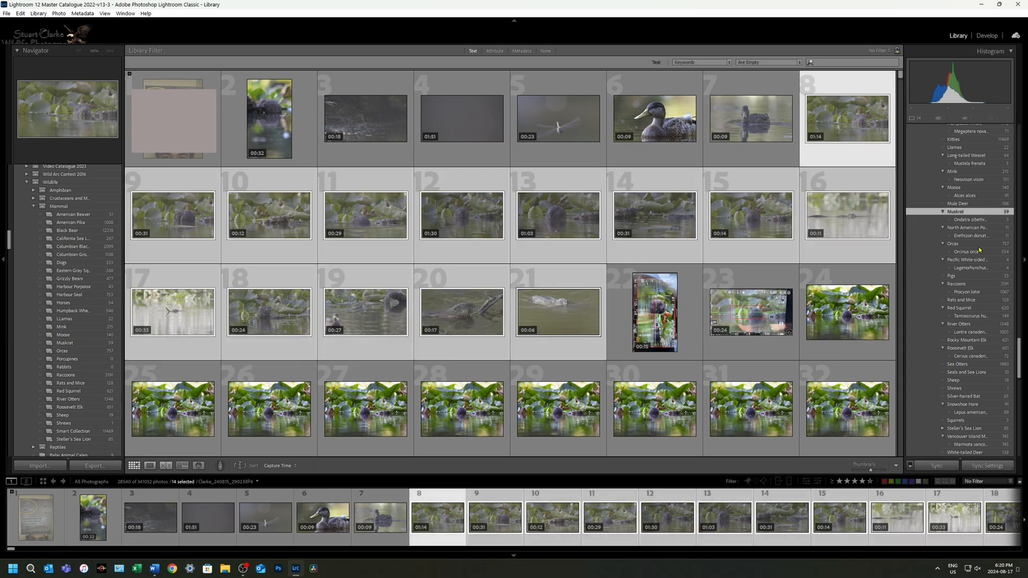
pyautogui.click(910, 212)
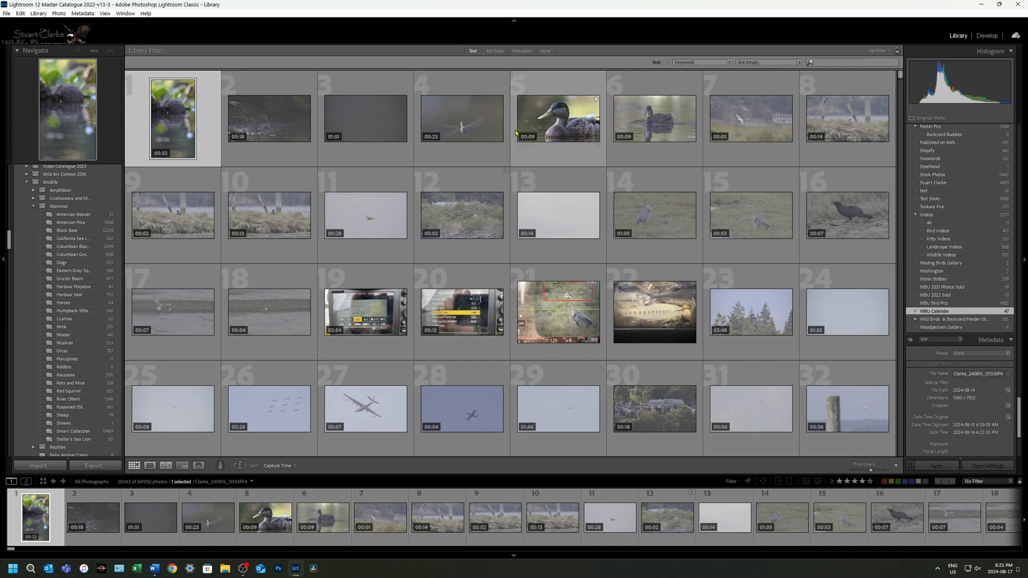
# Step: Select the two duck clips in grid cells 5 and 6 and assign them the Mallard keyword under Waterfowl
pyautogui.click(553, 124)
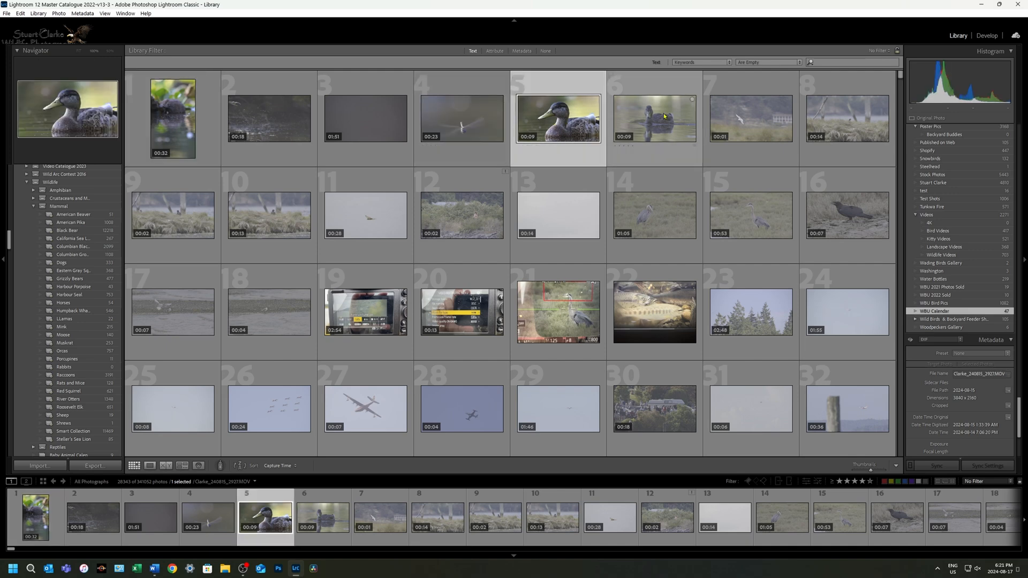
pyautogui.keyDown('shift'); pyautogui.click(654, 118); pyautogui.keyUp('shift')
pyautogui.scroll(4, 982, 250)
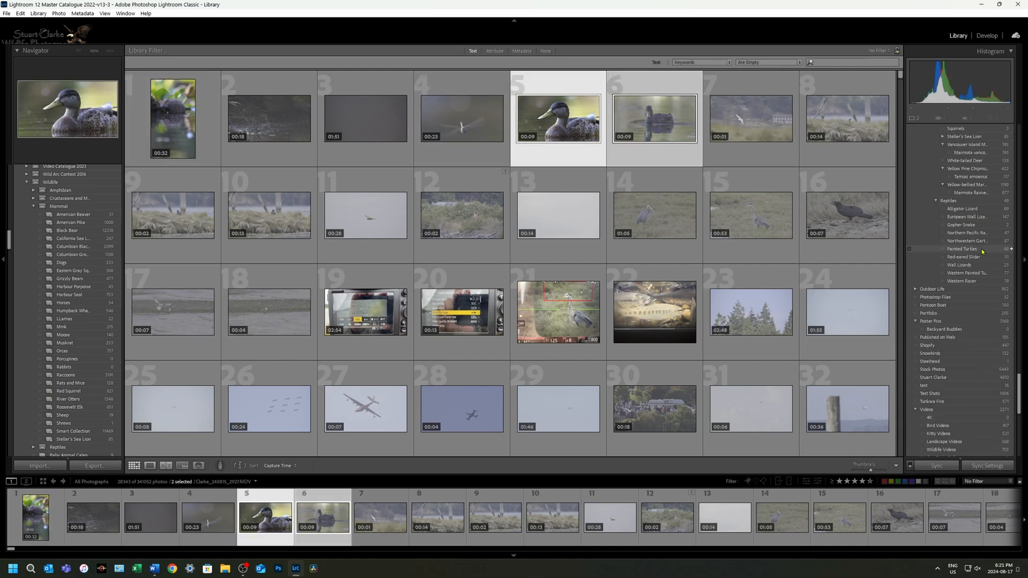
pyautogui.scroll(20, 982, 252)
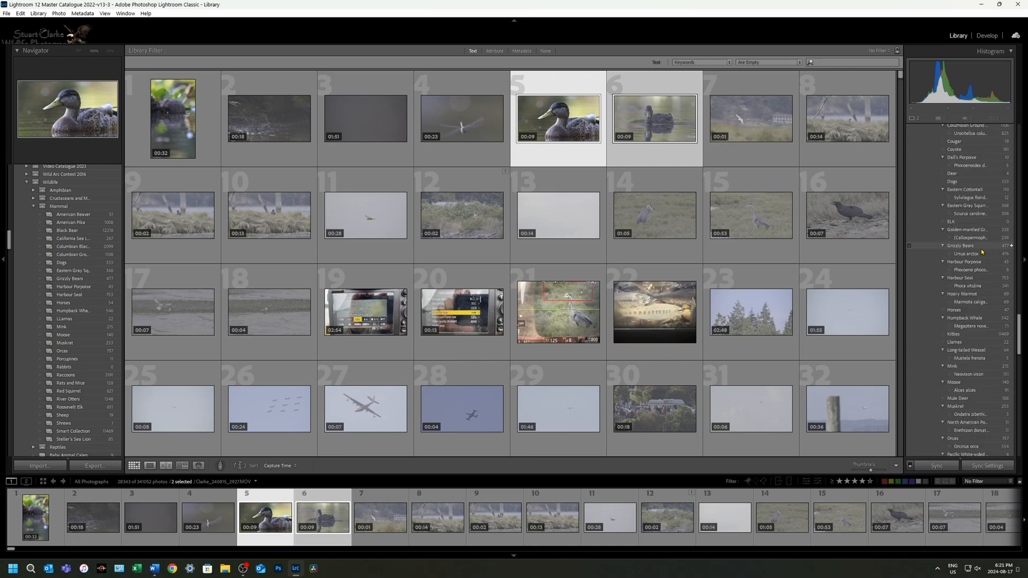
pyautogui.scroll(15, 982, 250)
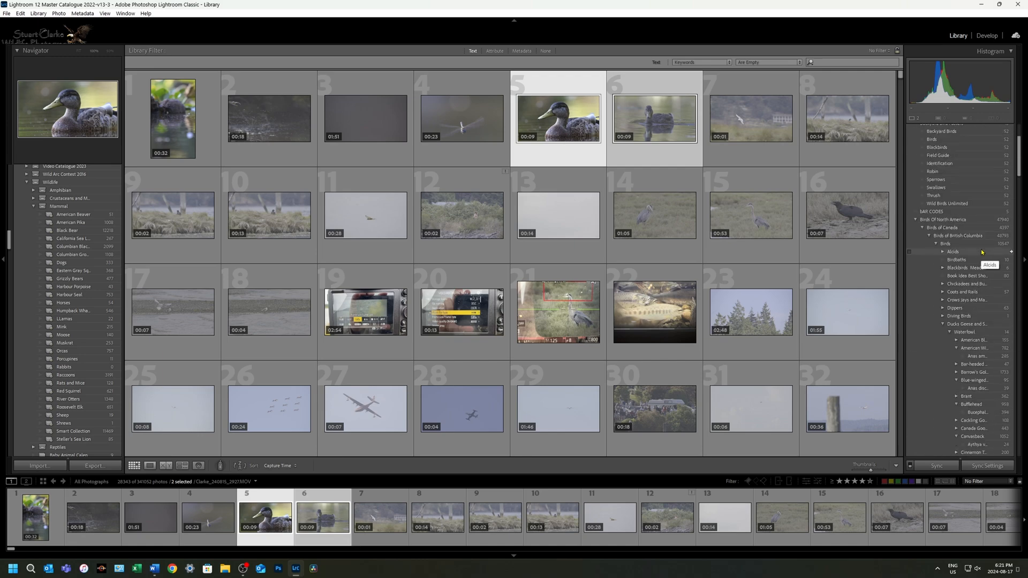
pyautogui.scroll(-4, 946, 309)
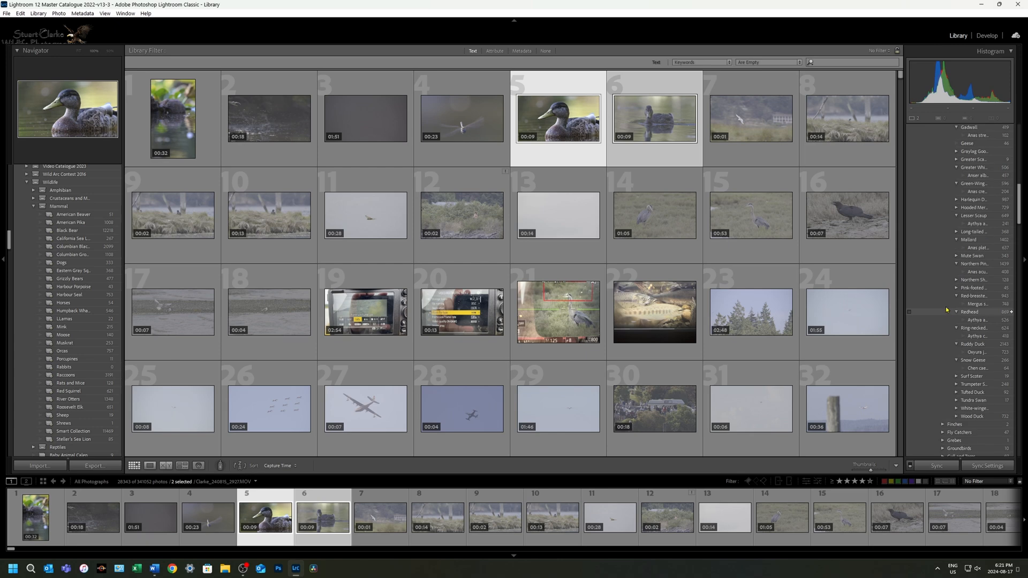
pyautogui.click(909, 240)
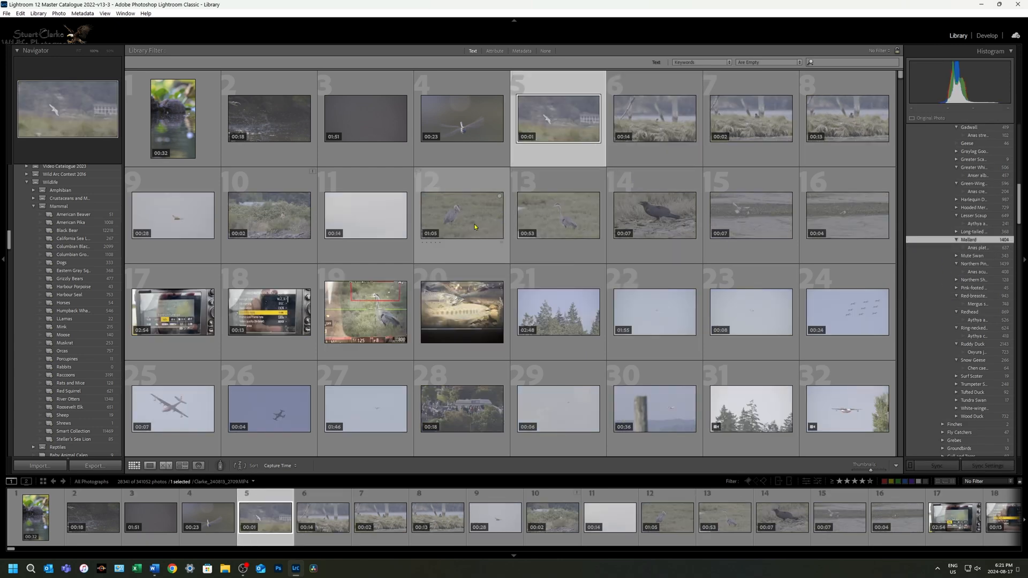
# Step: Select the photos in grid cells 87 through 392 and assign them the Osprey keyword under Raptors
pyautogui.scroll(-2, 483, 227)
pyautogui.scroll(-4, 483, 227)
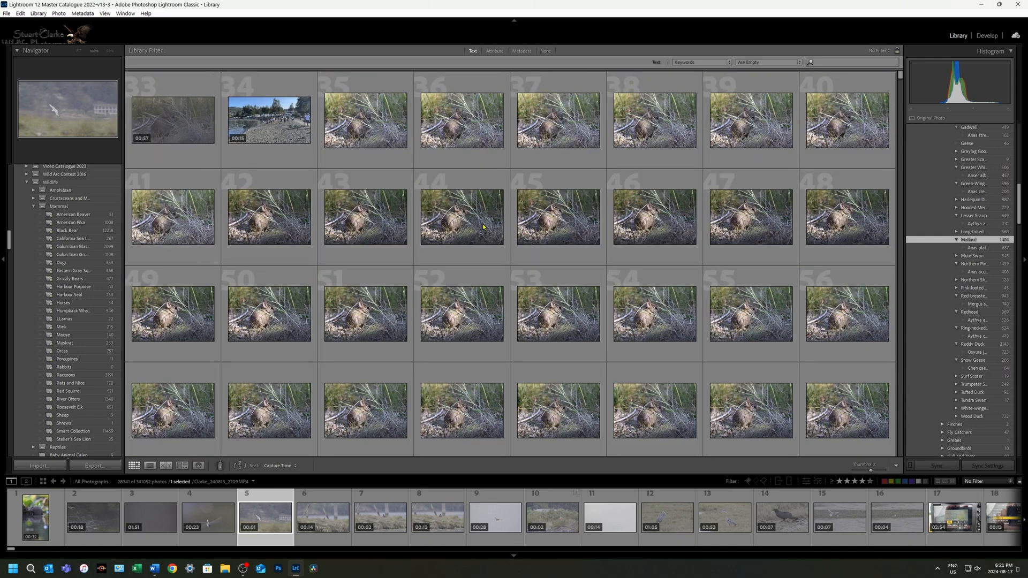
pyautogui.scroll(-4, 477, 264)
pyautogui.scroll(-3, 477, 264)
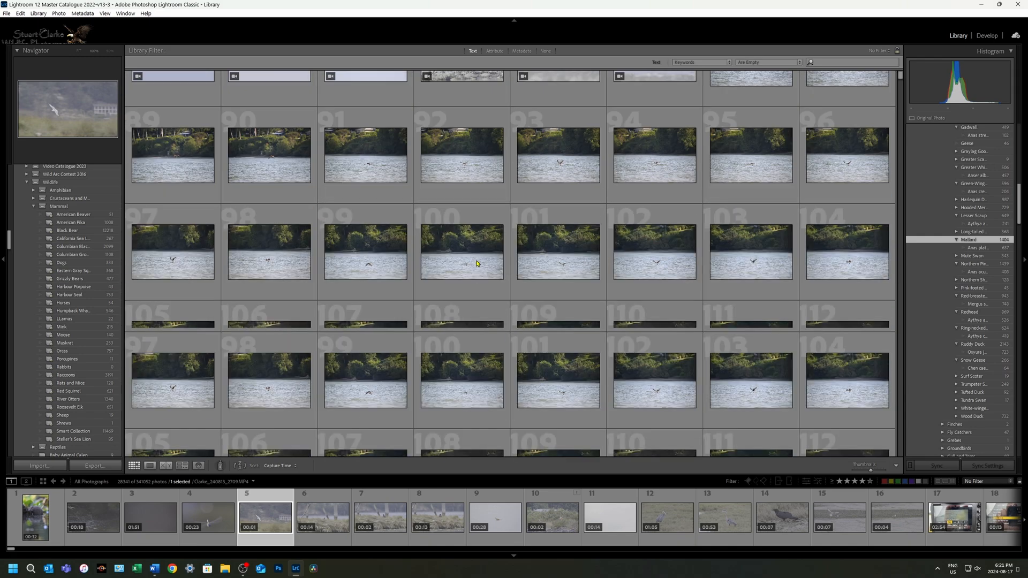
pyautogui.scroll(1, 477, 263)
pyautogui.click(773, 199)
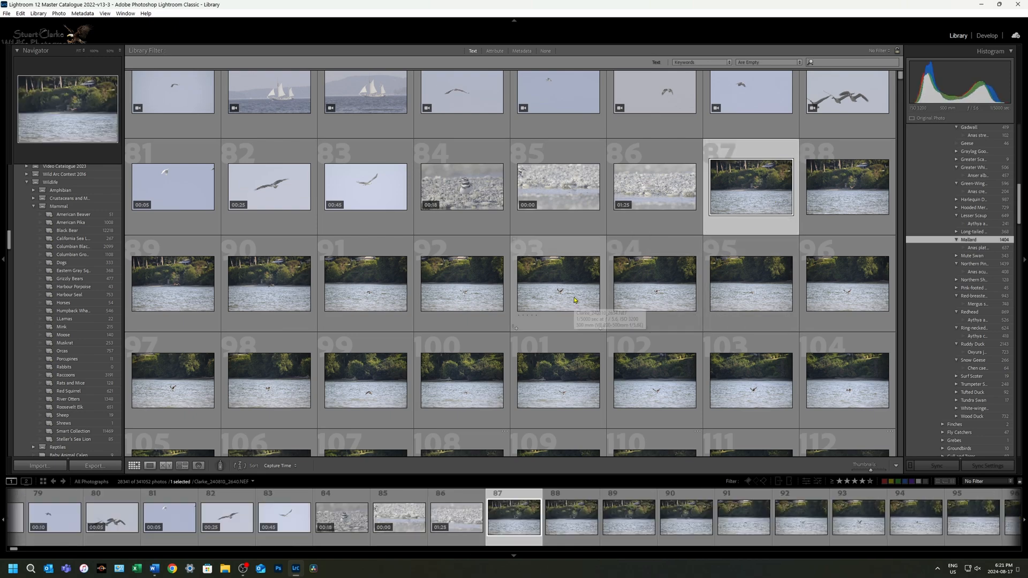
pyautogui.scroll(-7, 573, 302)
pyautogui.scroll(-13, 574, 300)
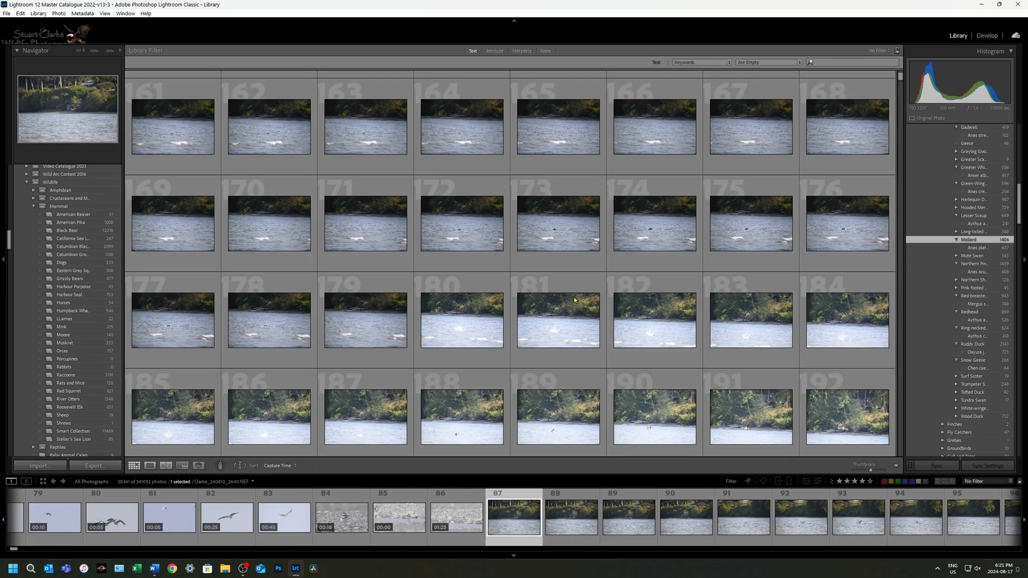
pyautogui.scroll(-3, 574, 300)
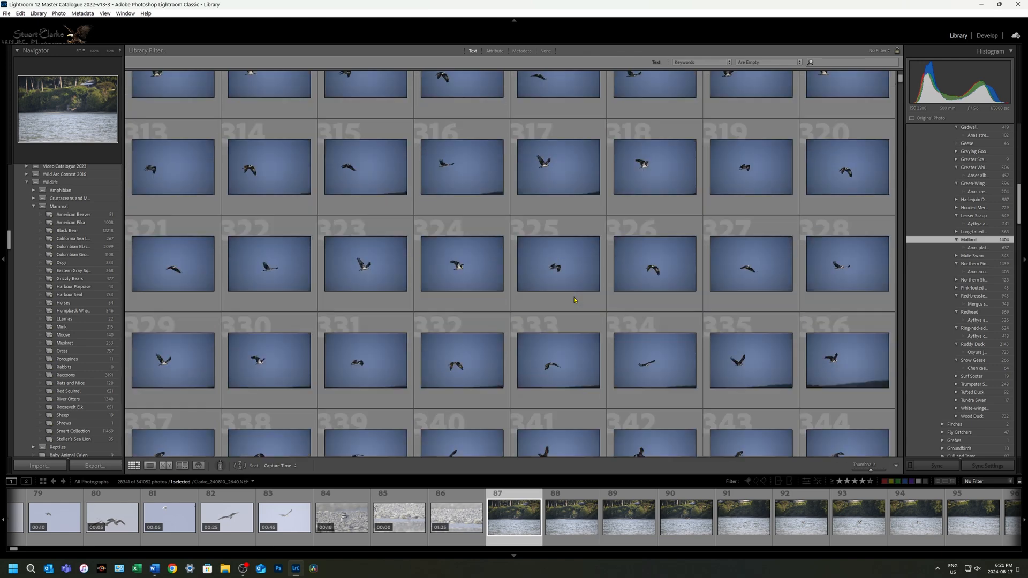
pyautogui.scroll(-3, 574, 299)
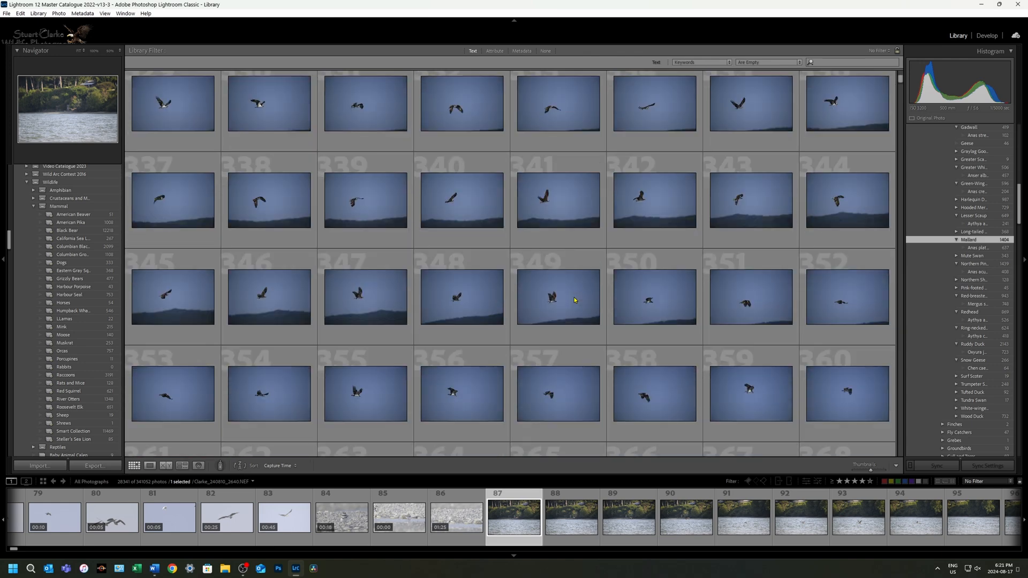
pyautogui.scroll(-8, 574, 300)
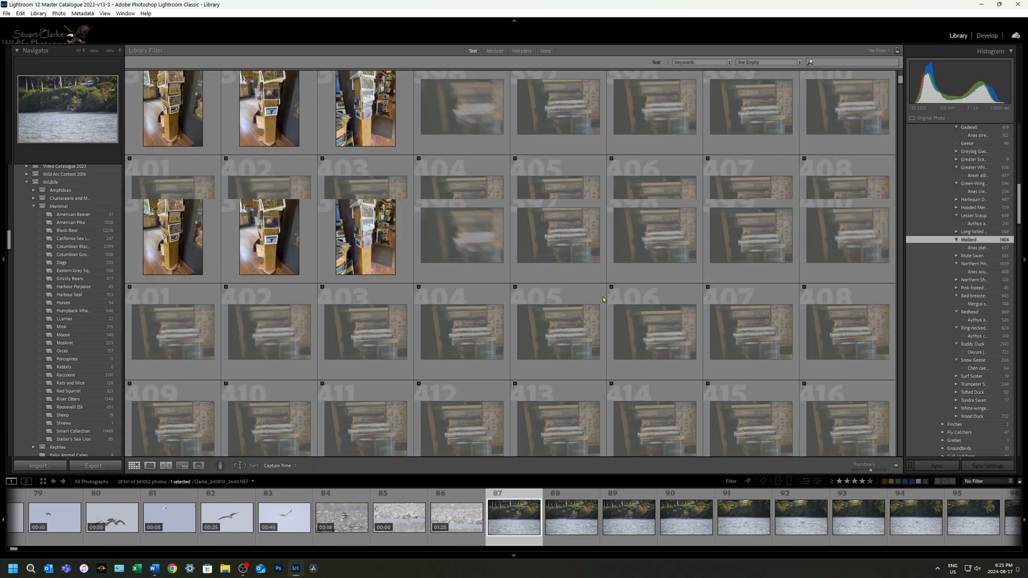
pyautogui.scroll(4, 603, 300)
pyautogui.keyDown('shift'); pyautogui.click(828, 405); pyautogui.keyUp('shift')
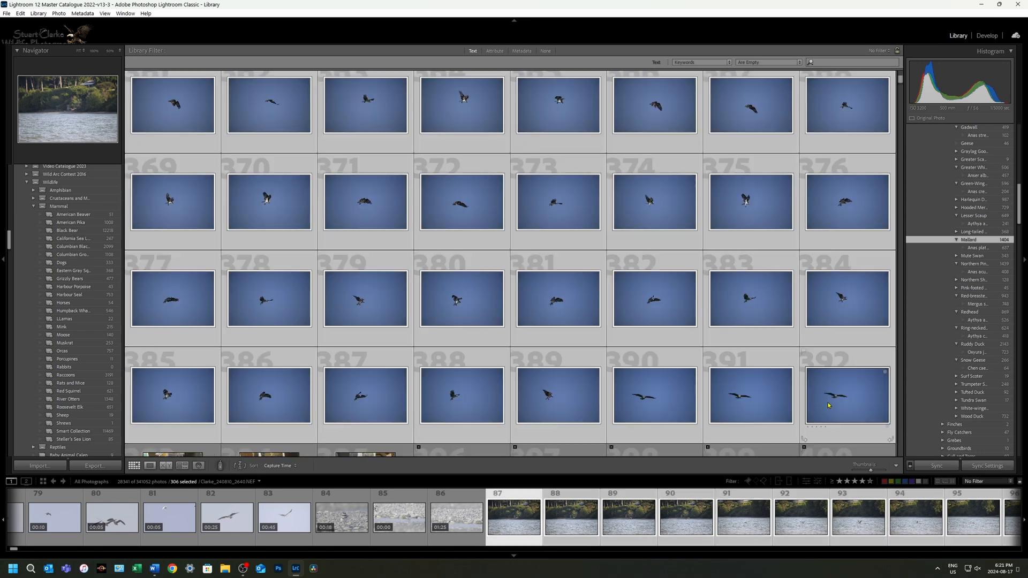
pyautogui.scroll(-3, 964, 301)
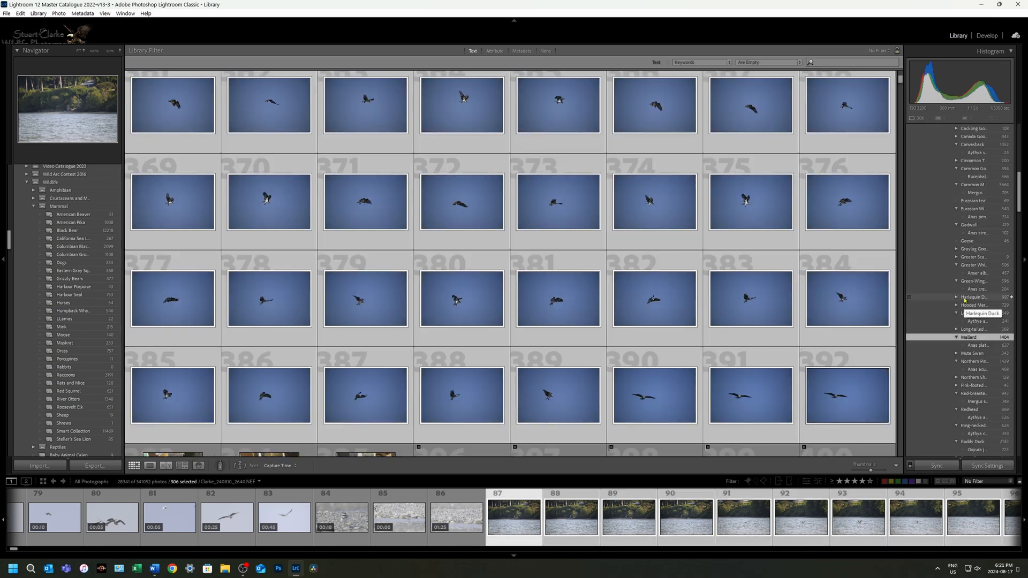
pyautogui.scroll(-6, 932, 375)
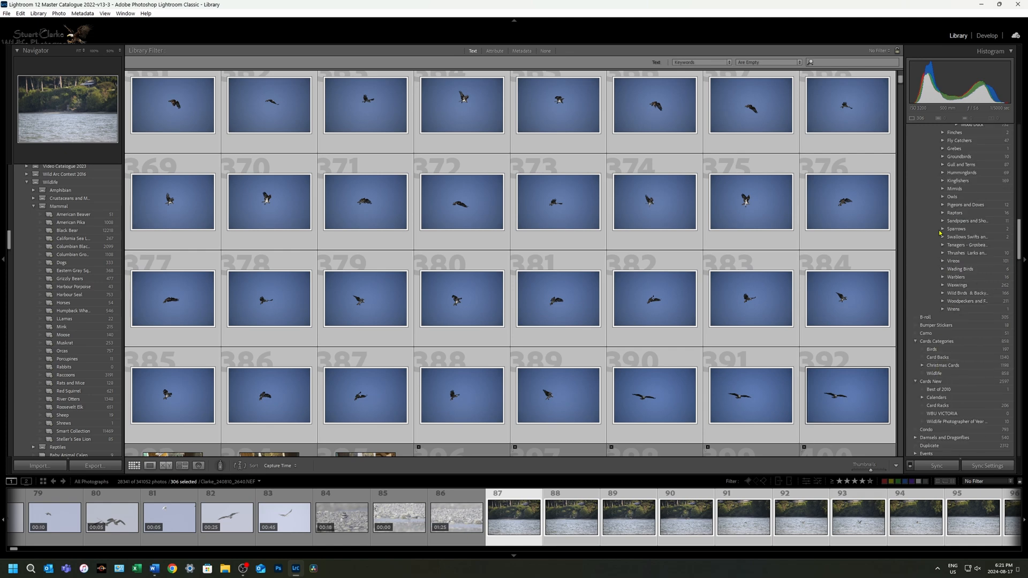
pyautogui.click(943, 213)
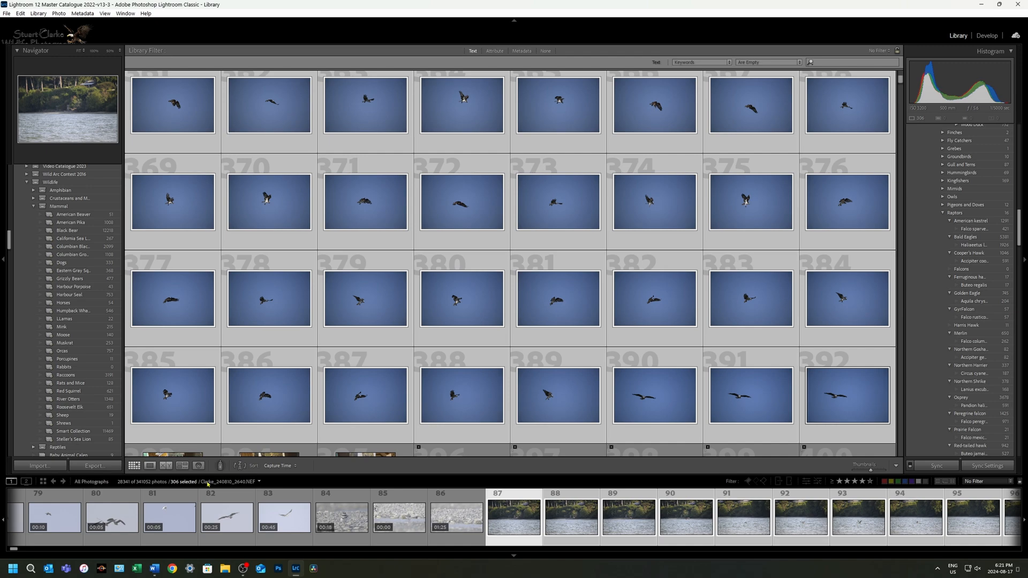
pyautogui.click(908, 398)
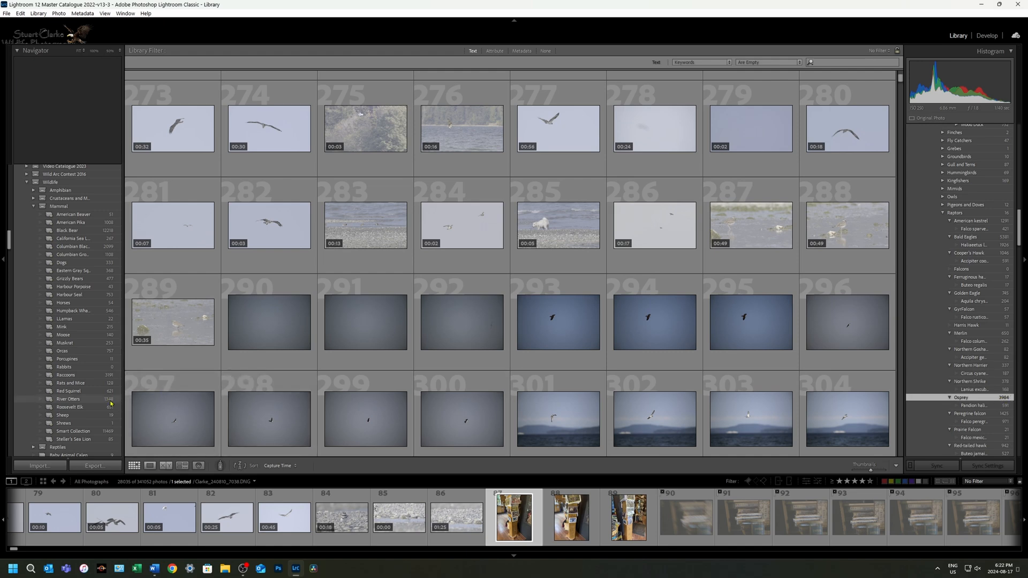
# Step: Select the photos in grid cells 293 through 386 and assign them the Osprey keyword
pyautogui.scroll(10, 109, 398)
pyautogui.scroll(10, 109, 398)
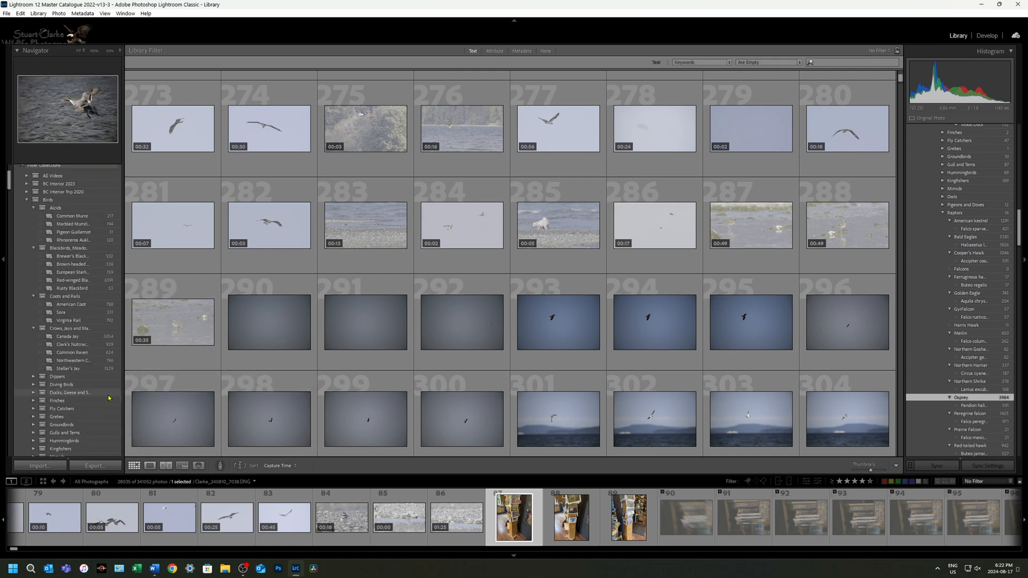
pyautogui.click(581, 356)
pyautogui.scroll(-3, 591, 346)
pyautogui.scroll(-10, 592, 346)
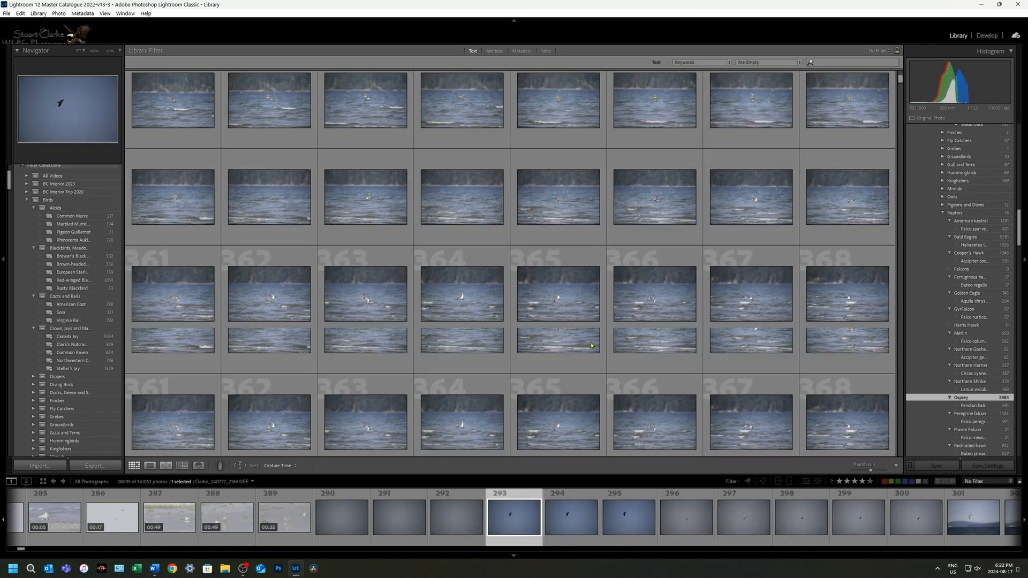
pyautogui.scroll(3, 592, 345)
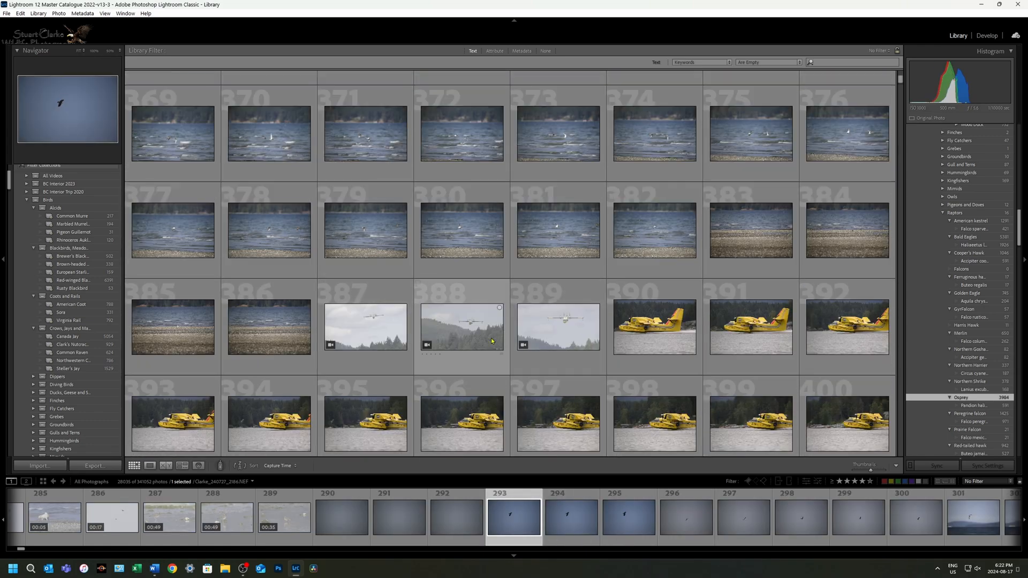
pyautogui.keyDown('shift'); pyautogui.click(825, 359); pyautogui.keyUp('shift')
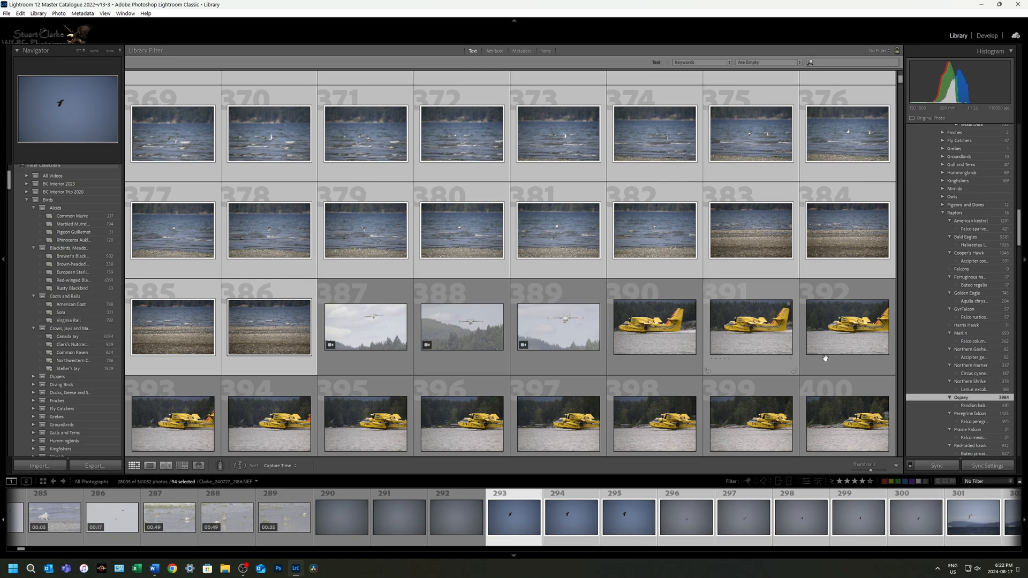
pyautogui.click(909, 399)
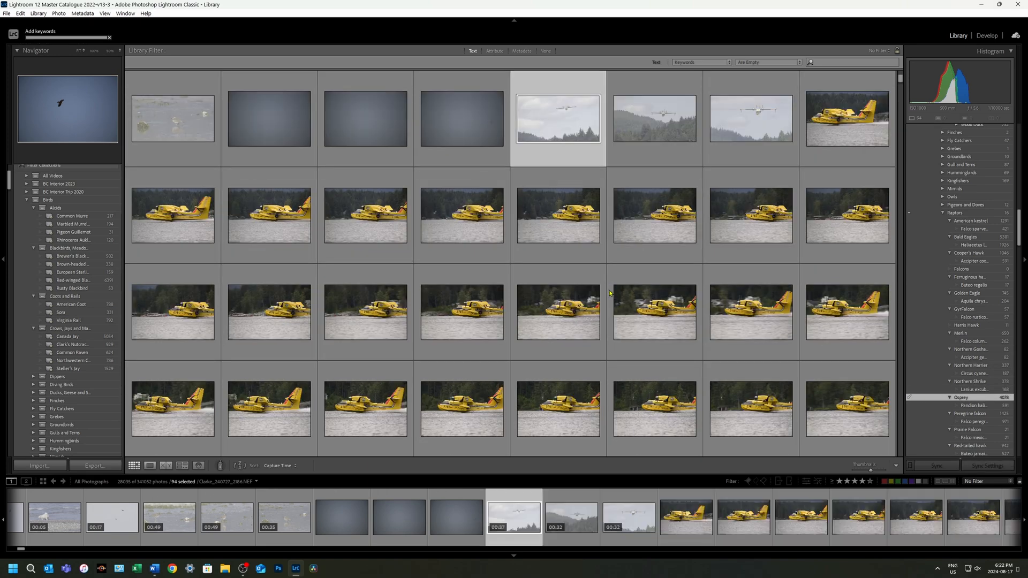
# Step: Select all the yellow seaplane clips and photos in grid cells 293 through 6152
pyautogui.scroll(2, 610, 297)
pyautogui.scroll(-1, 618, 303)
pyautogui.scroll(-2, 617, 303)
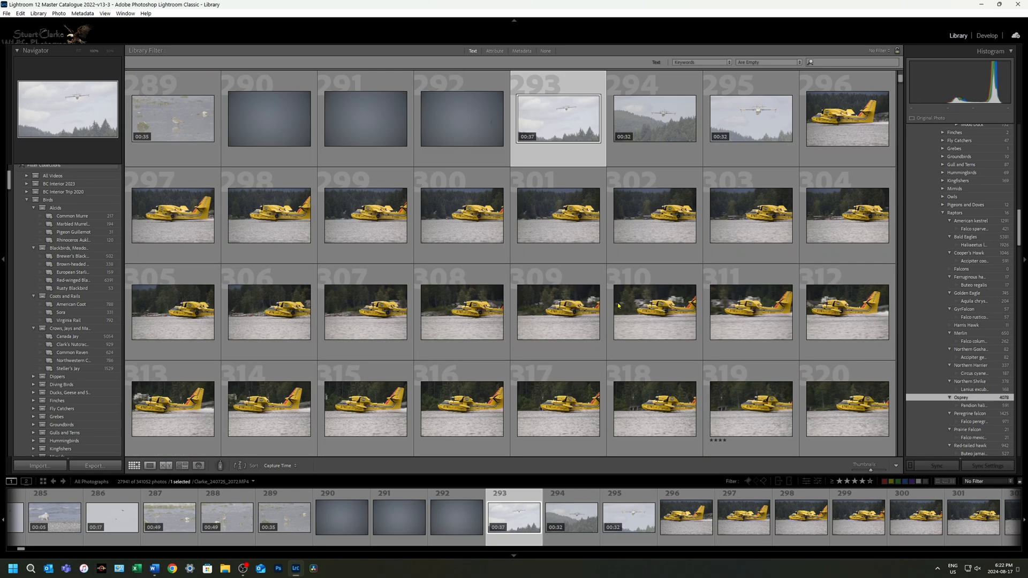
pyautogui.scroll(-2, 588, 293)
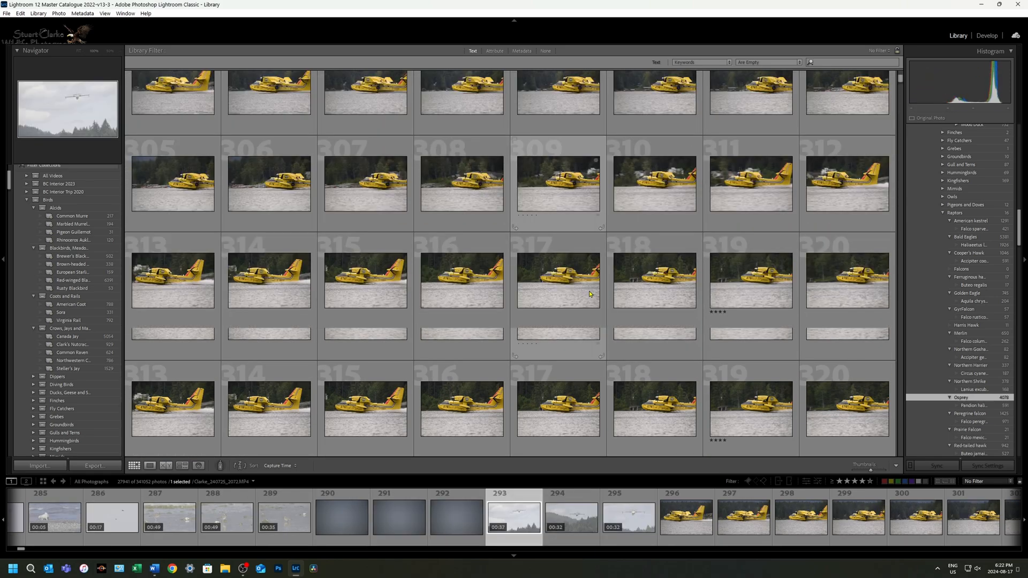
pyautogui.scroll(-15, 589, 293)
pyautogui.scroll(-20, 588, 294)
pyautogui.scroll(-20, 589, 293)
pyautogui.scroll(-20, 589, 293)
pyautogui.scroll(-20, 589, 293)
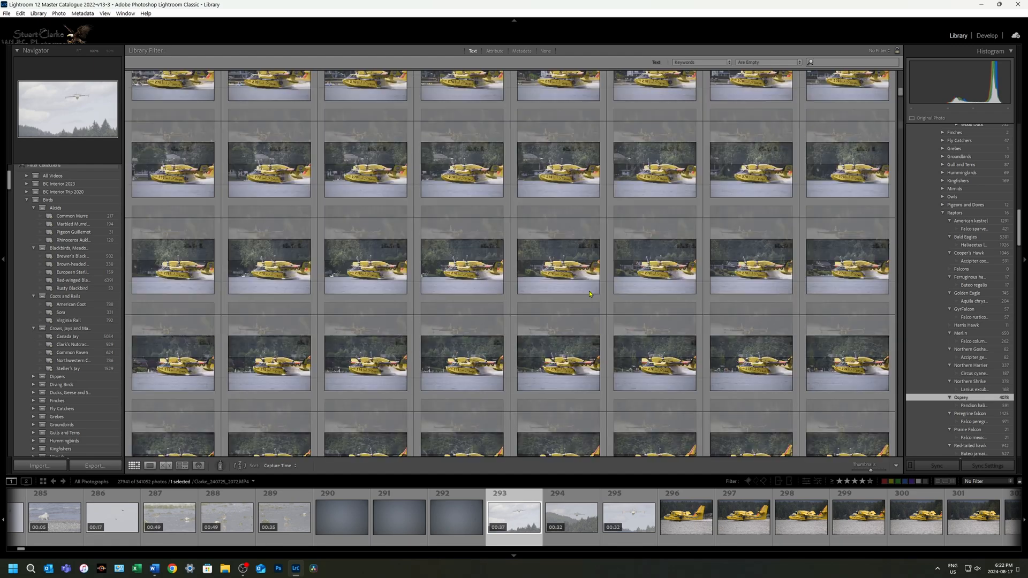
pyautogui.scroll(-20, 589, 293)
pyautogui.scroll(-20, 589, 293)
pyautogui.scroll(-20, 589, 294)
pyautogui.scroll(-20, 589, 292)
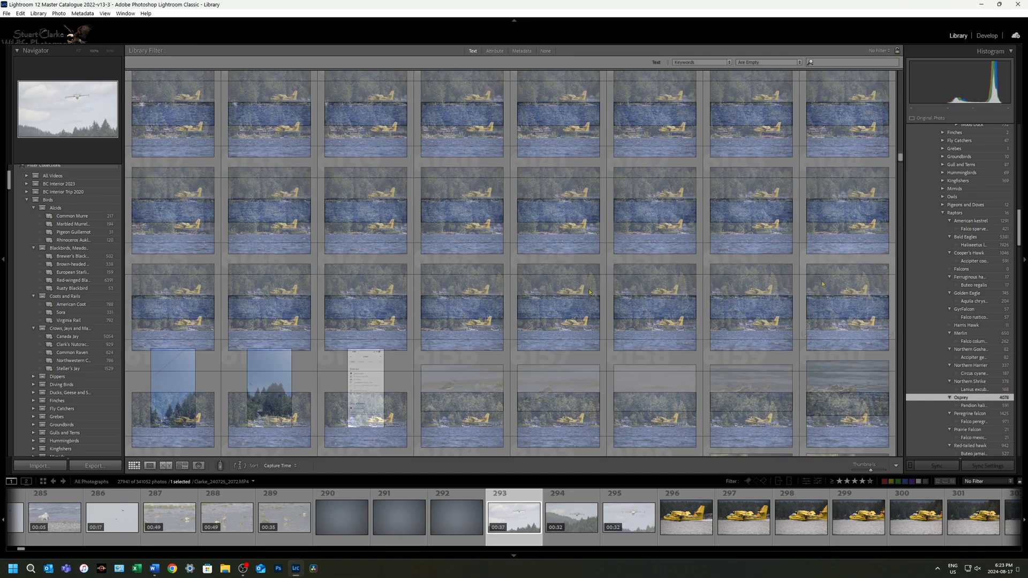
pyautogui.keyDown('shift'); pyautogui.click(820, 283); pyautogui.keyUp('shift')
# Step: Create a top-level keyword named Water Bombers, not nested inside Osprey and not added to the selected photos on creation
pyautogui.scroll(4, 954, 248)
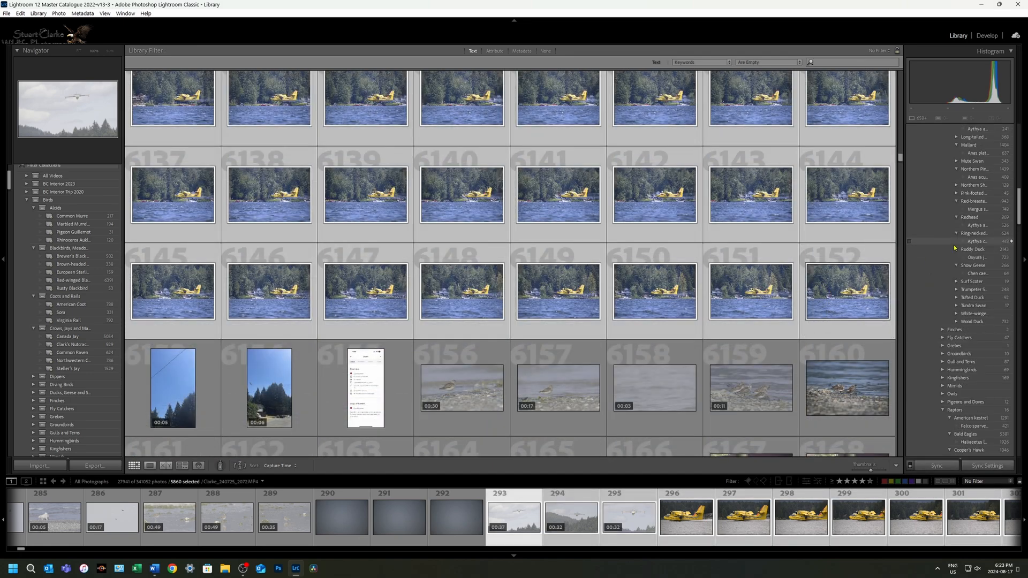
pyautogui.scroll(5, 955, 248)
pyautogui.scroll(4, 953, 252)
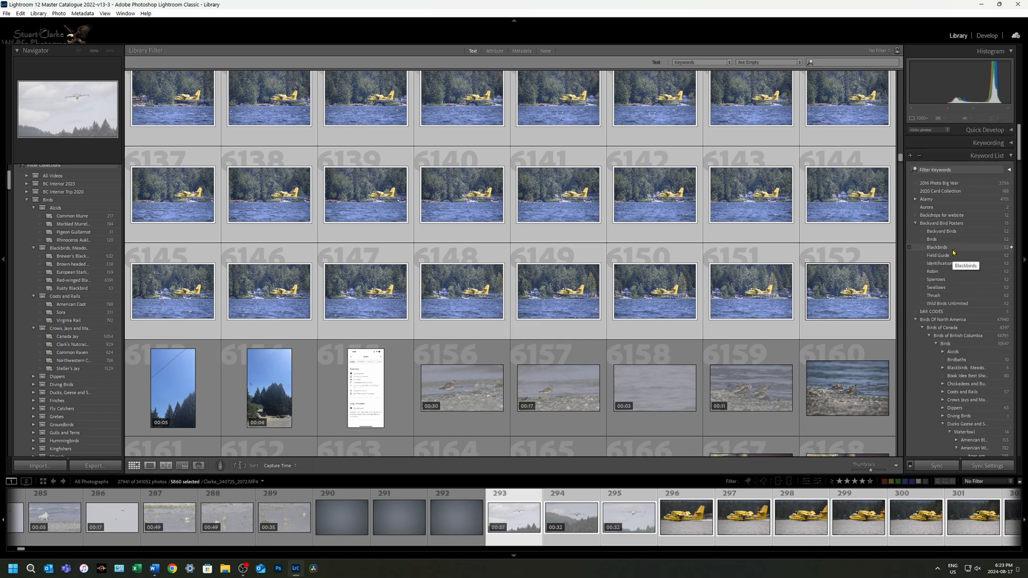
pyautogui.click(910, 156)
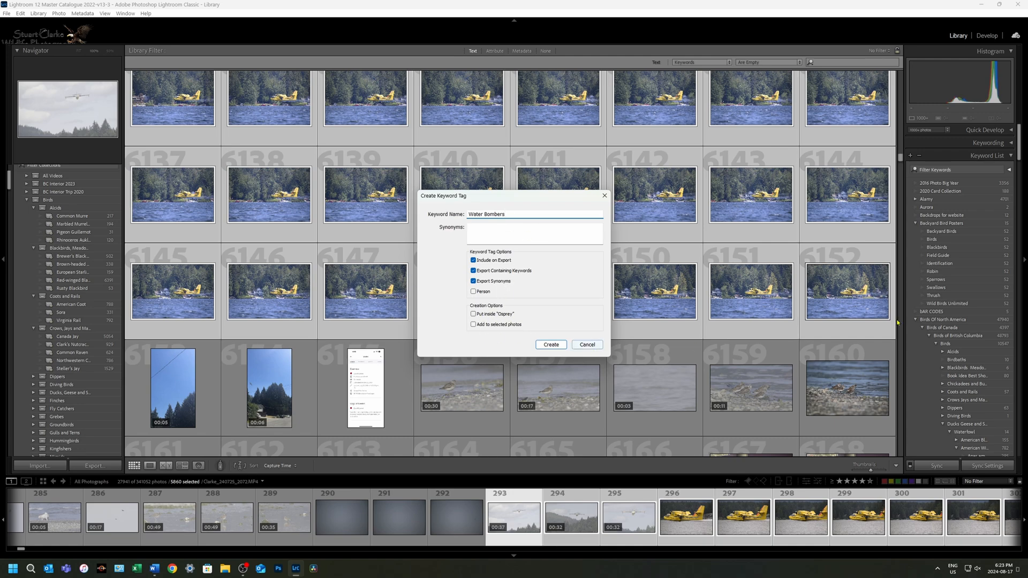
pyautogui.click(548, 345)
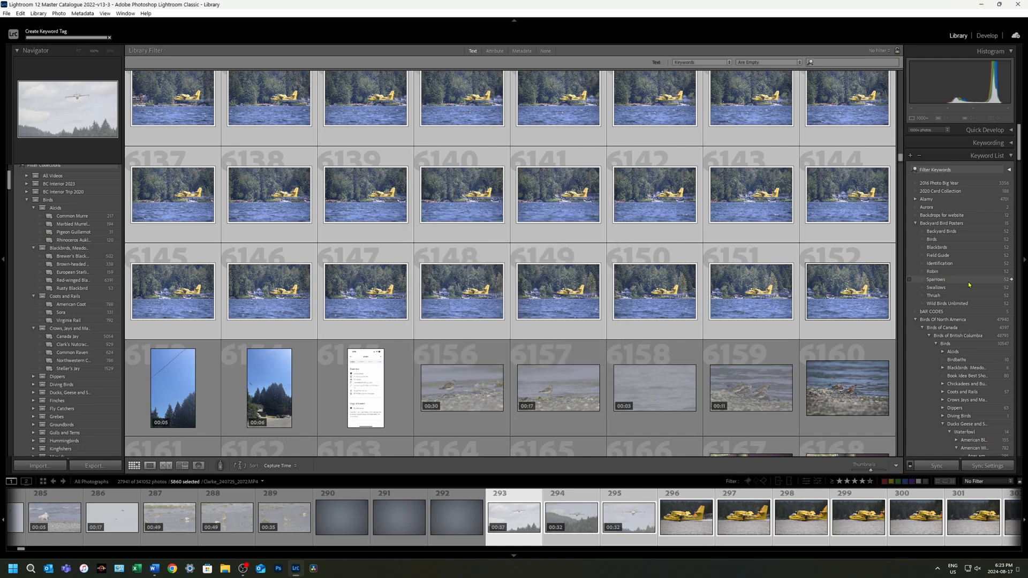
# Step: Assign the Water Bombers keyword to the selected seaplane clips and photos
pyautogui.scroll(-8, 966, 288)
pyautogui.scroll(-15, 966, 288)
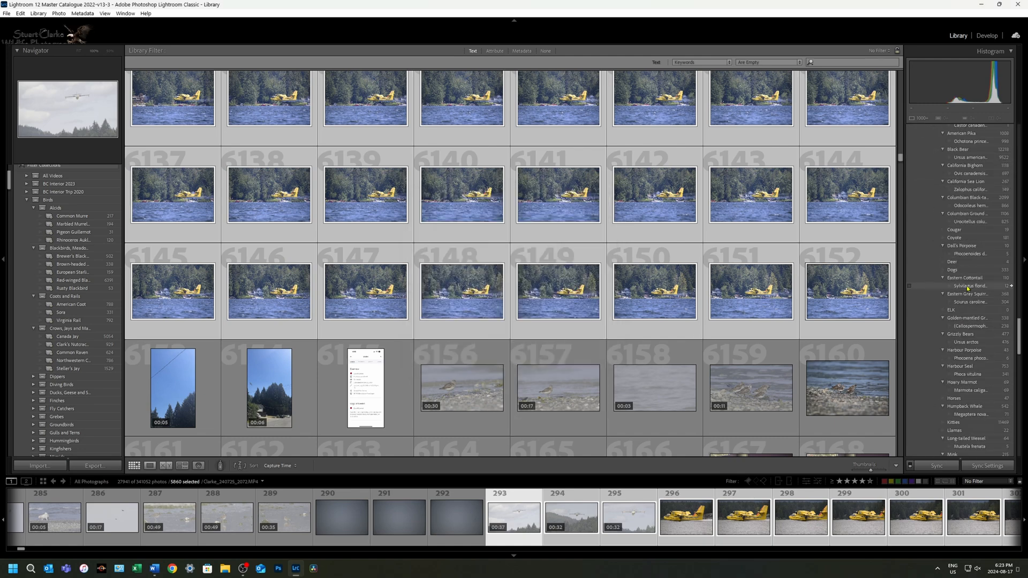
pyautogui.scroll(-10, 967, 288)
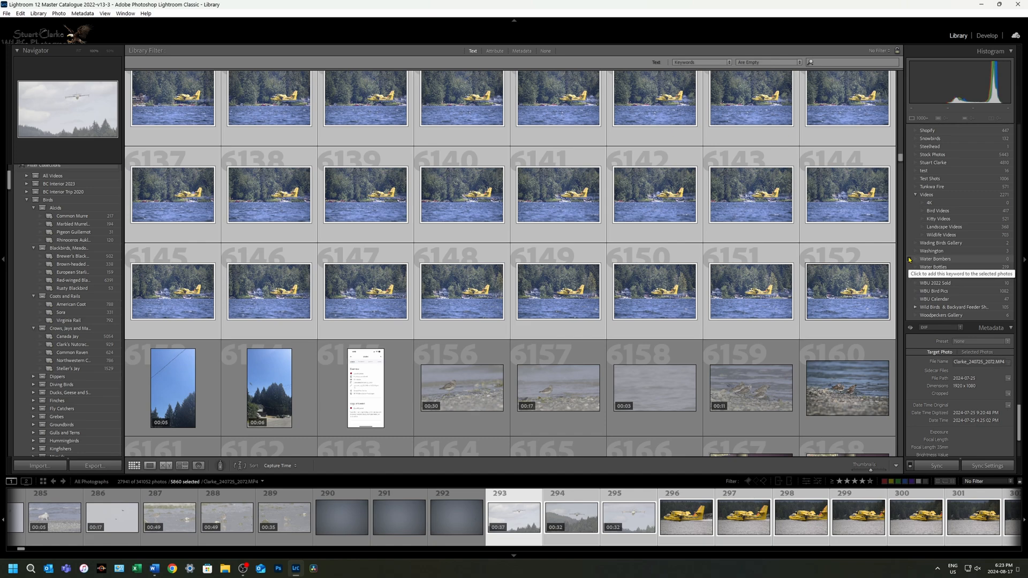
pyautogui.click(909, 259)
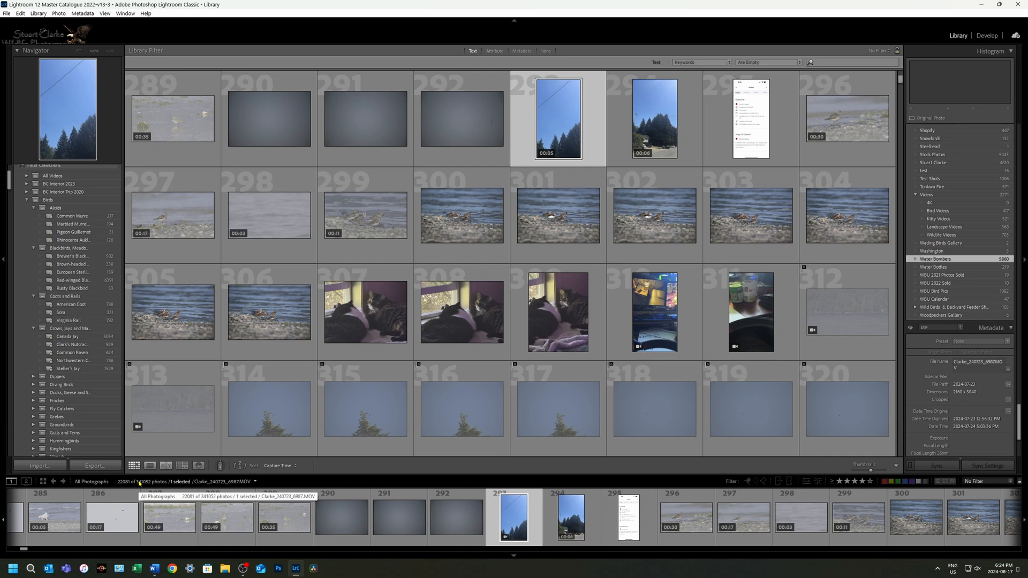
pyautogui.scroll(-6, 425, 353)
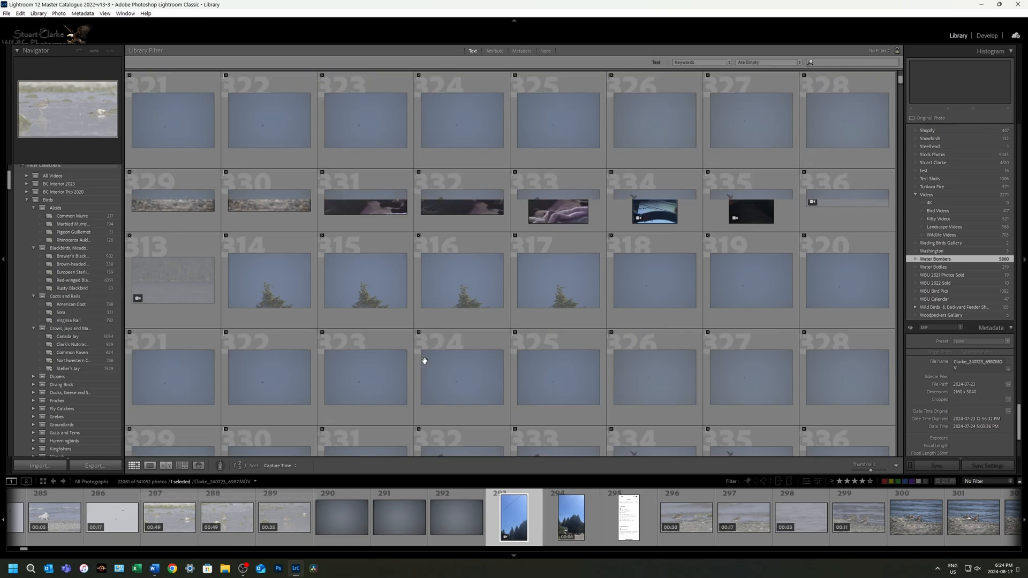
# Step: Look through the duck and goose photos filtered by their group keyword in the Library grid
pyautogui.scroll(-5, 432, 335)
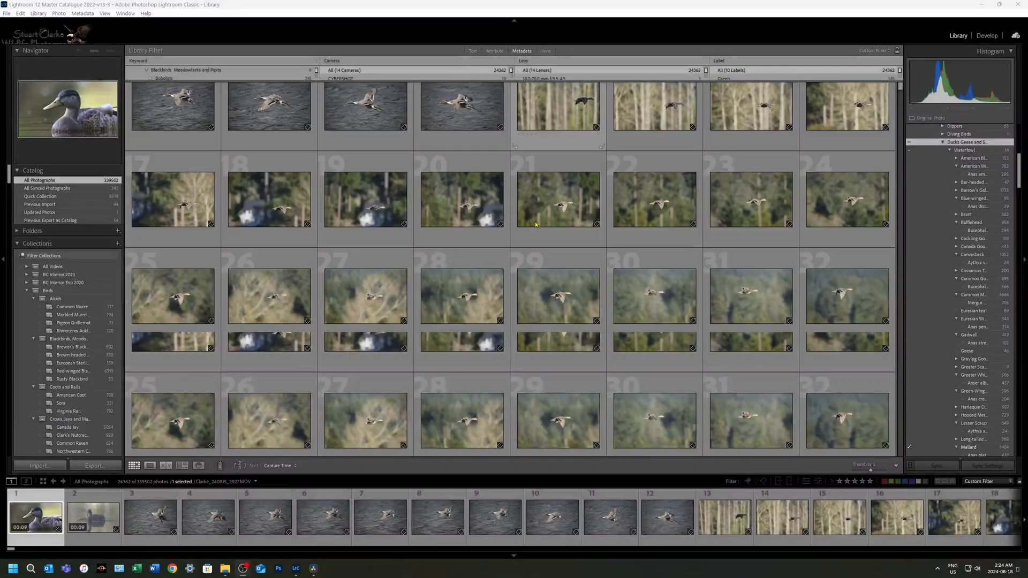
pyautogui.scroll(-10, 535, 224)
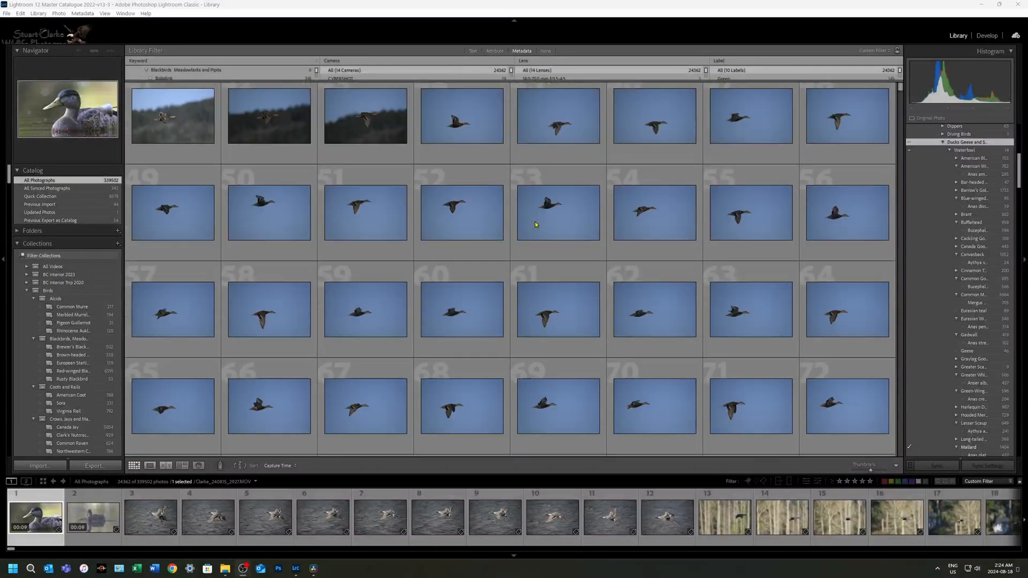
pyautogui.scroll(-15, 536, 224)
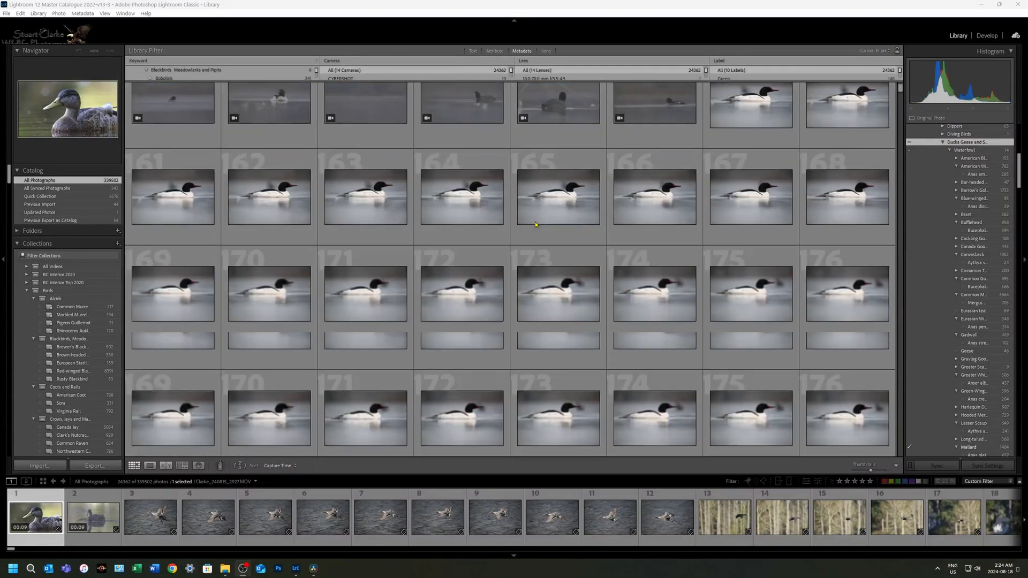
pyautogui.scroll(-12, 535, 224)
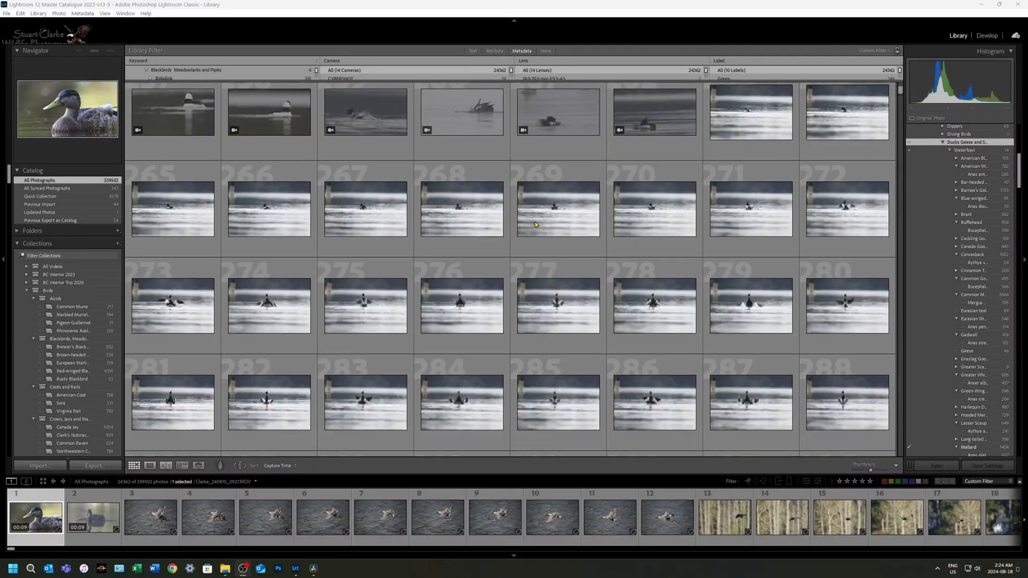
pyautogui.scroll(-7, 535, 223)
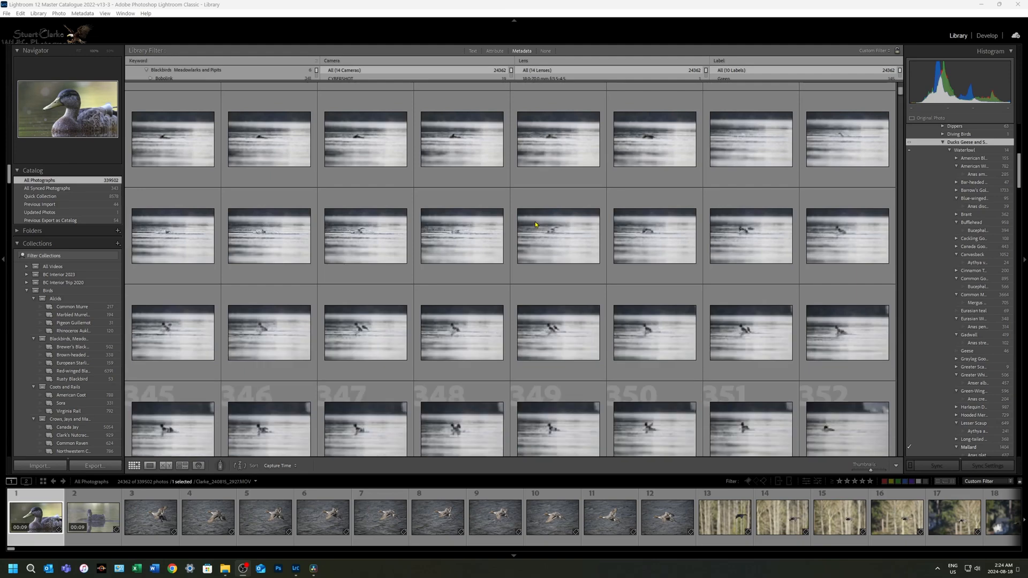
pyautogui.scroll(-9, 536, 224)
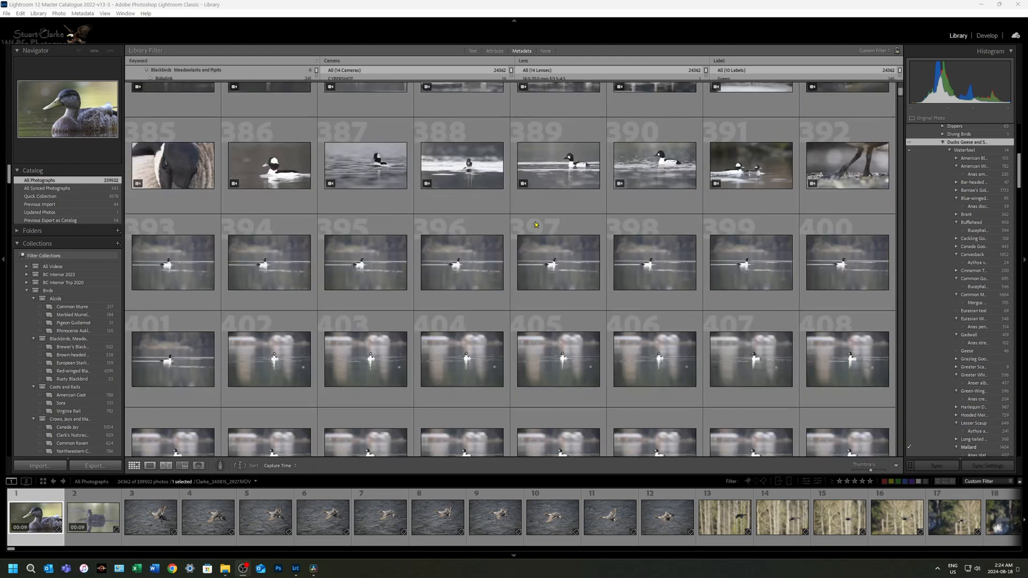
pyautogui.scroll(-12, 535, 224)
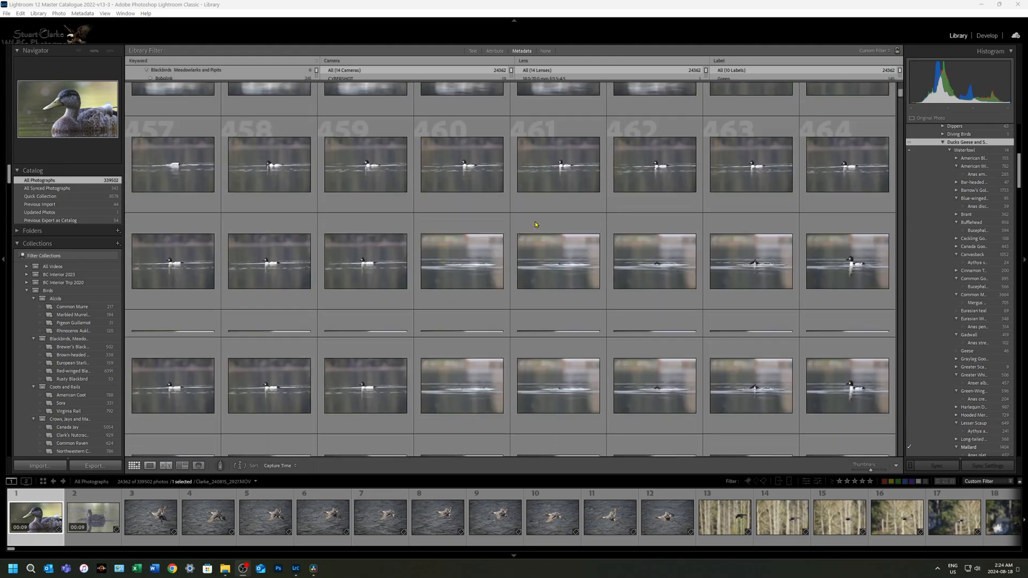
pyautogui.scroll(-12, 535, 224)
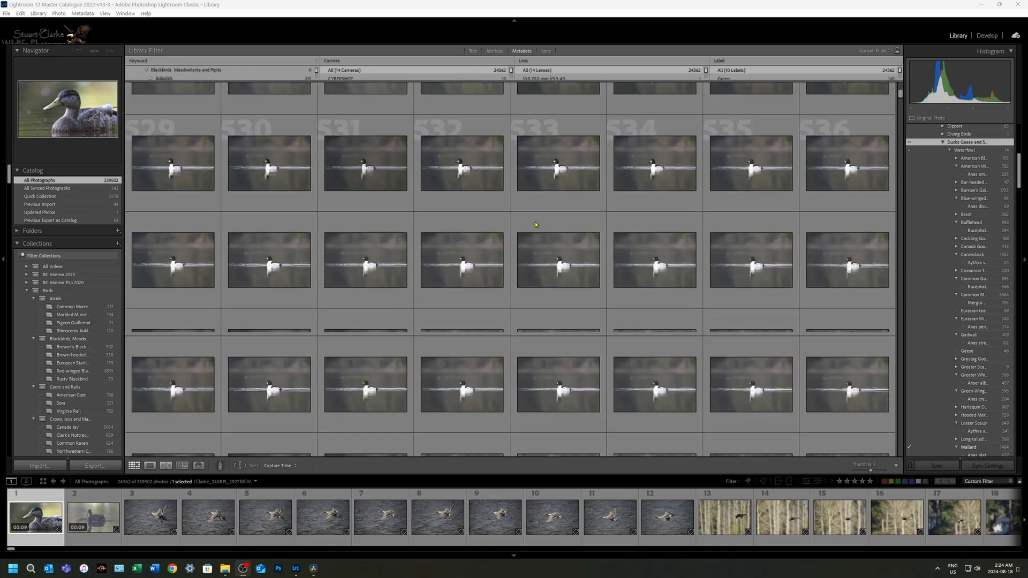
pyautogui.scroll(-9, 535, 224)
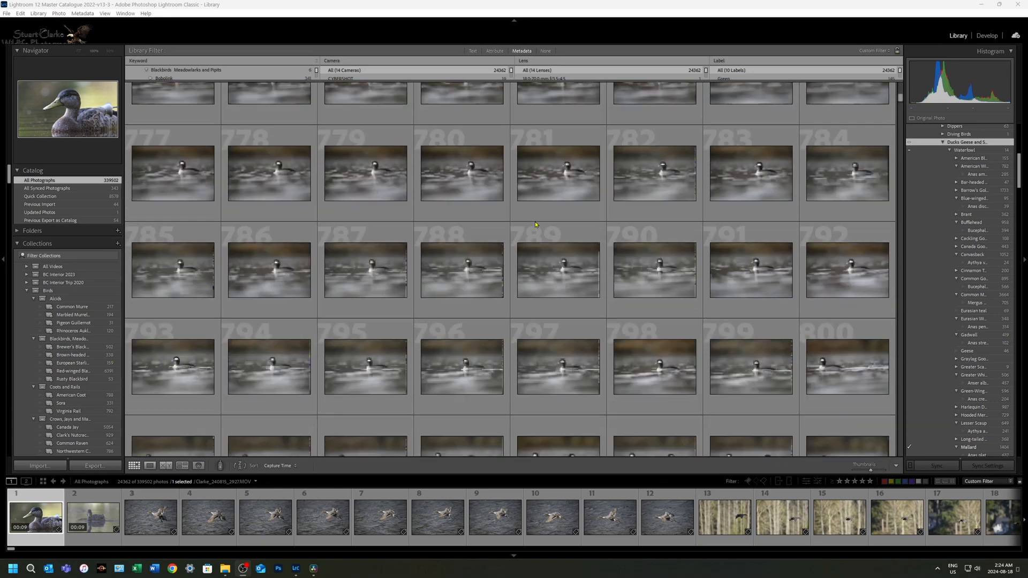
pyautogui.scroll(-12, 535, 224)
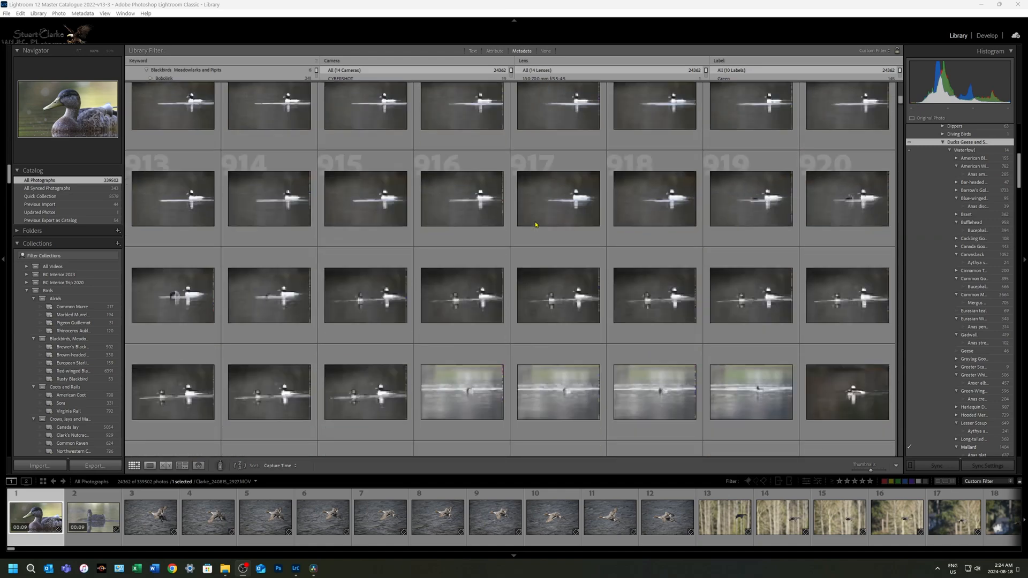
pyautogui.scroll(-4, 536, 224)
pyautogui.scroll(-17, 530, 252)
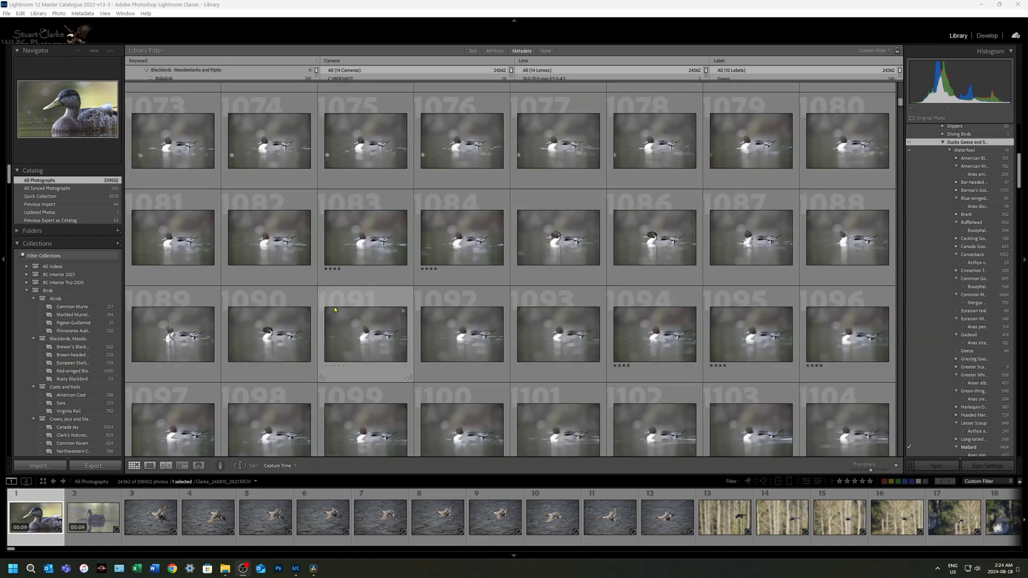
pyautogui.scroll(-5, 413, 313)
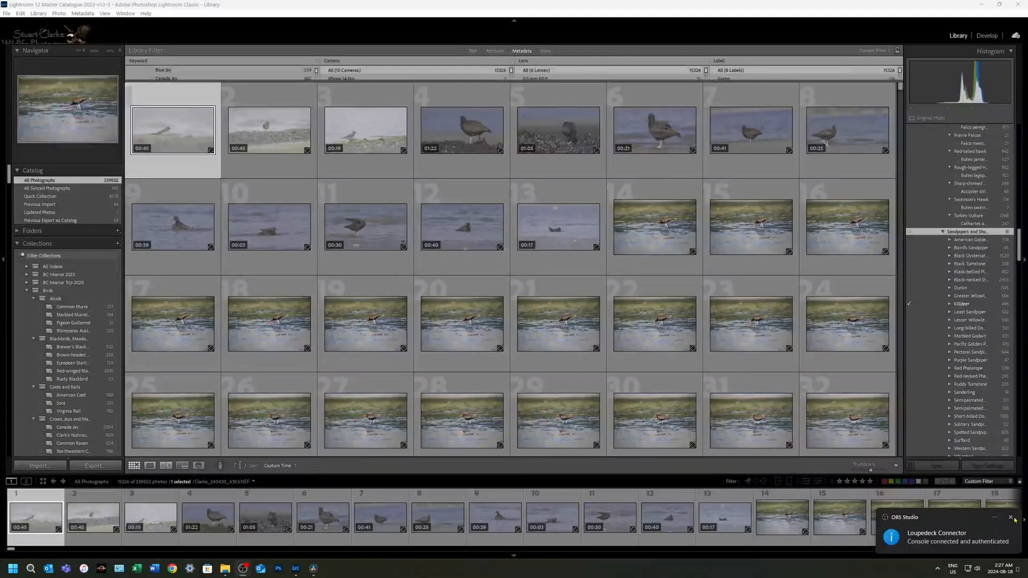
# Step: Look through the filtered sandpiper and shorebird photos and view the flying black oystercatcher in grid cell 221 enlarged
pyautogui.scroll(-12, 532, 230)
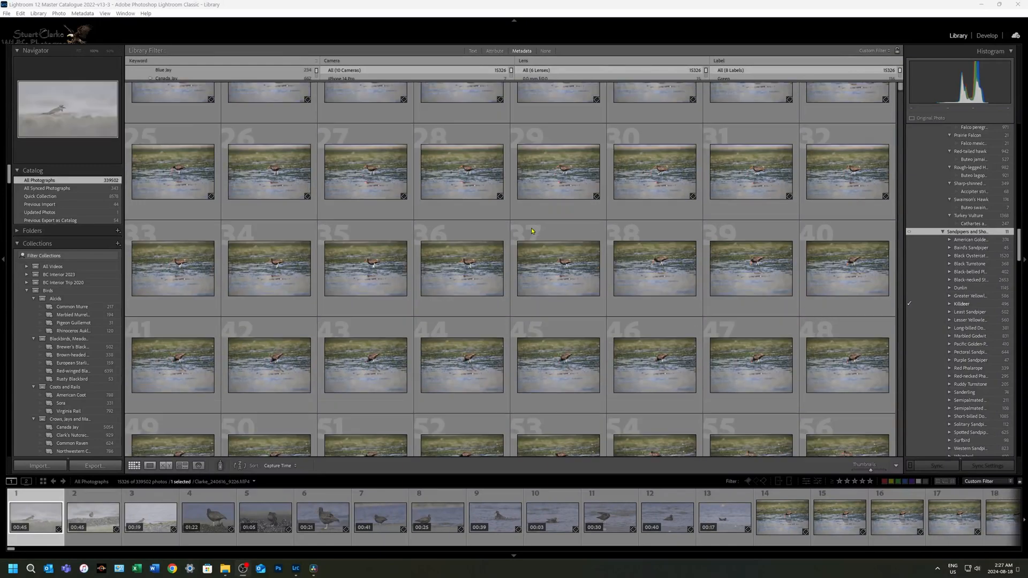
pyautogui.scroll(-10, 532, 230)
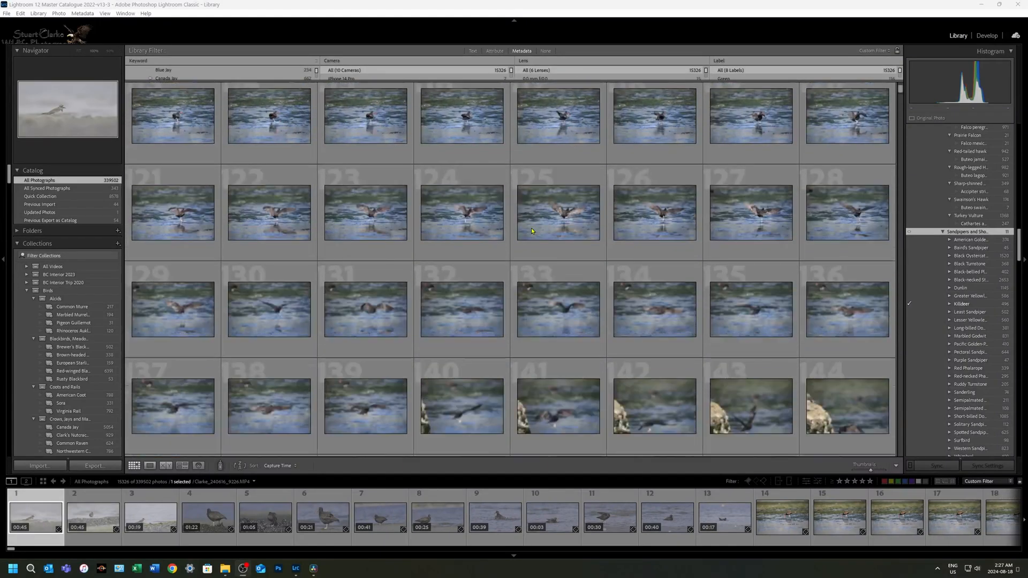
pyautogui.scroll(-10, 532, 231)
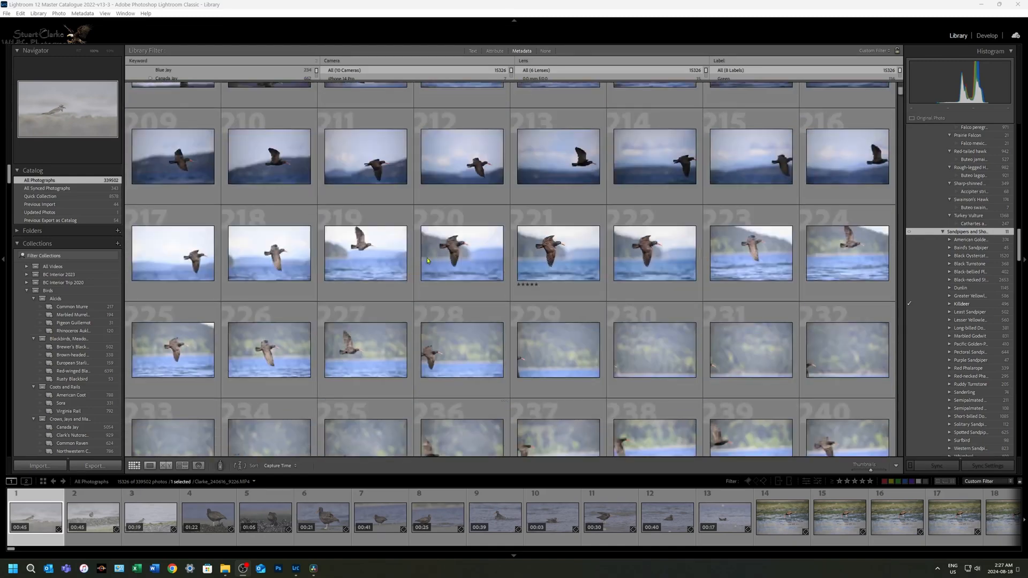
pyautogui.doubleClick(438, 250)
pyautogui.press('Right')
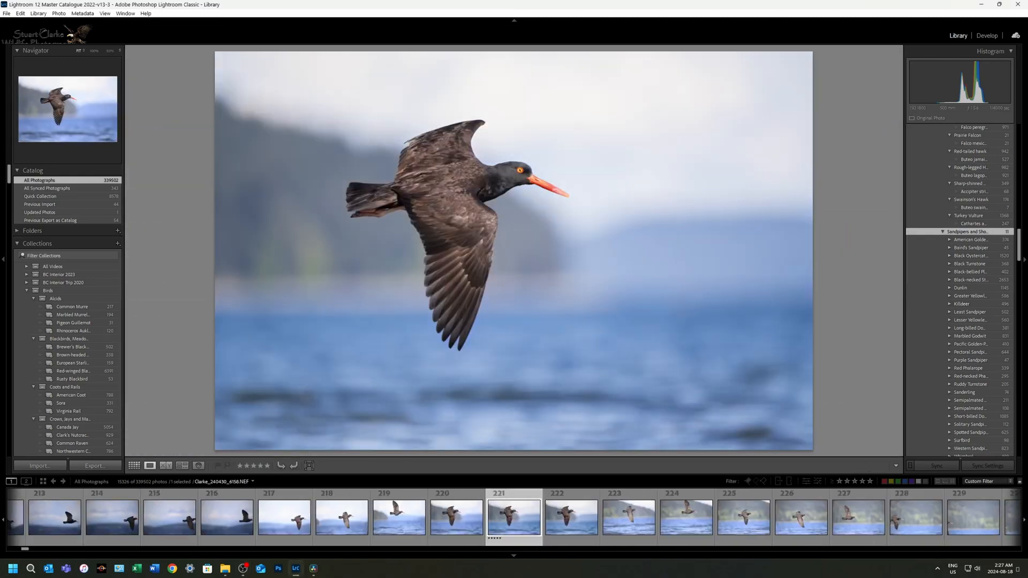
pyautogui.click(134, 465)
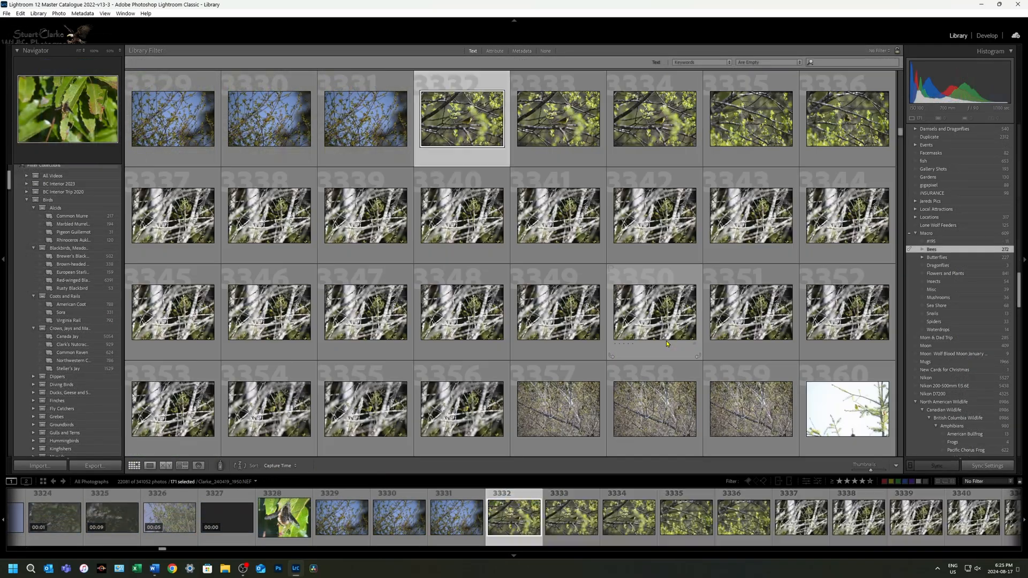
# Step: Select the pink blossom photos in grid cells 3473 through 3538 and assign them the Flowers and Plants keyword
pyautogui.scroll(-12, 666, 344)
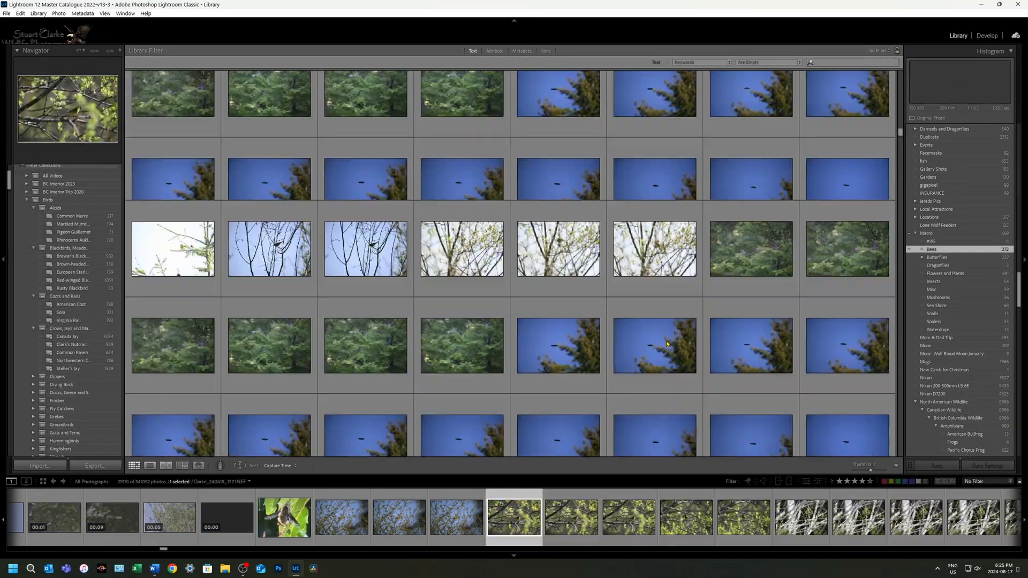
pyautogui.scroll(-5, 667, 343)
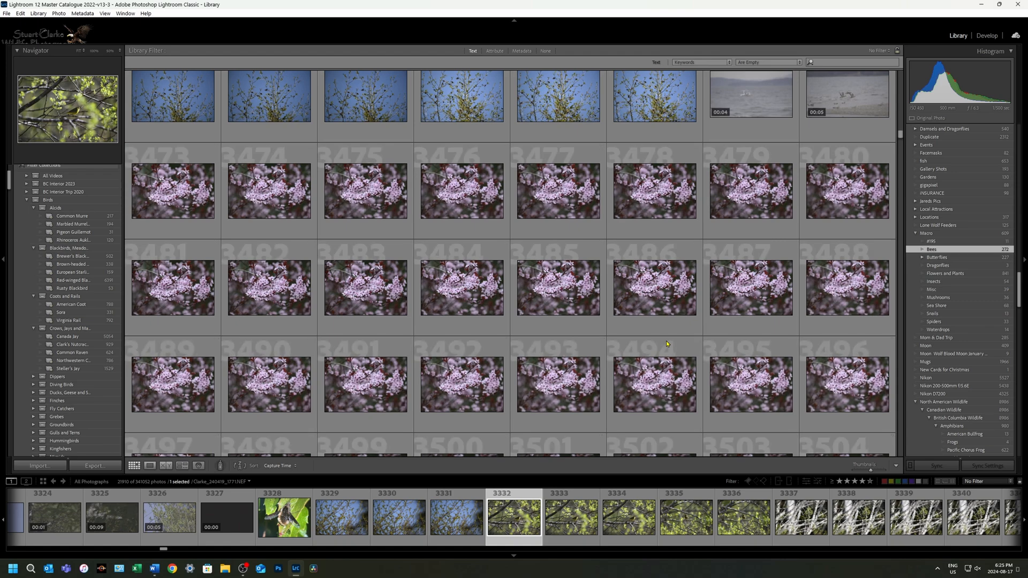
pyautogui.scroll(-6, 666, 343)
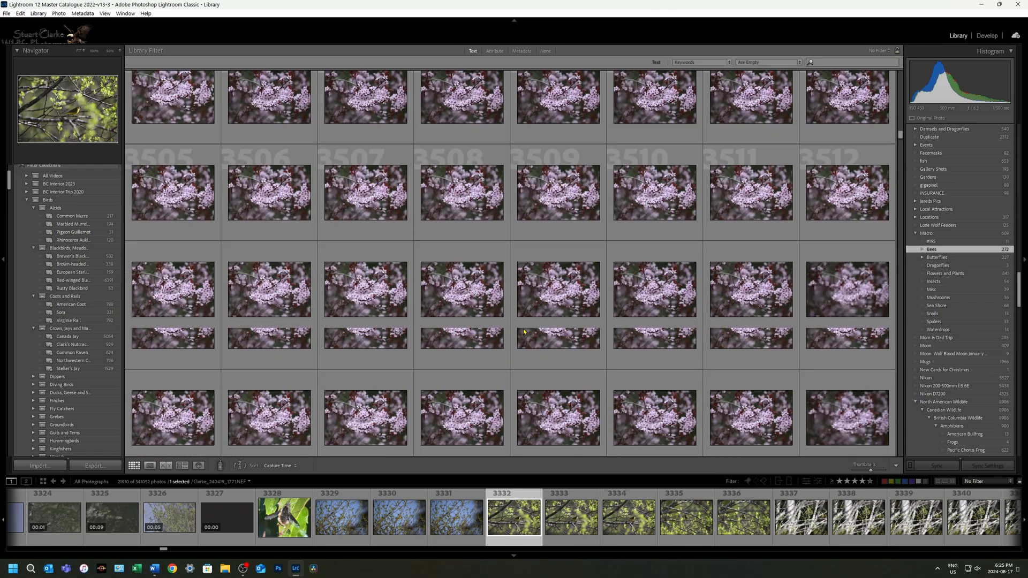
pyautogui.scroll(8, 524, 331)
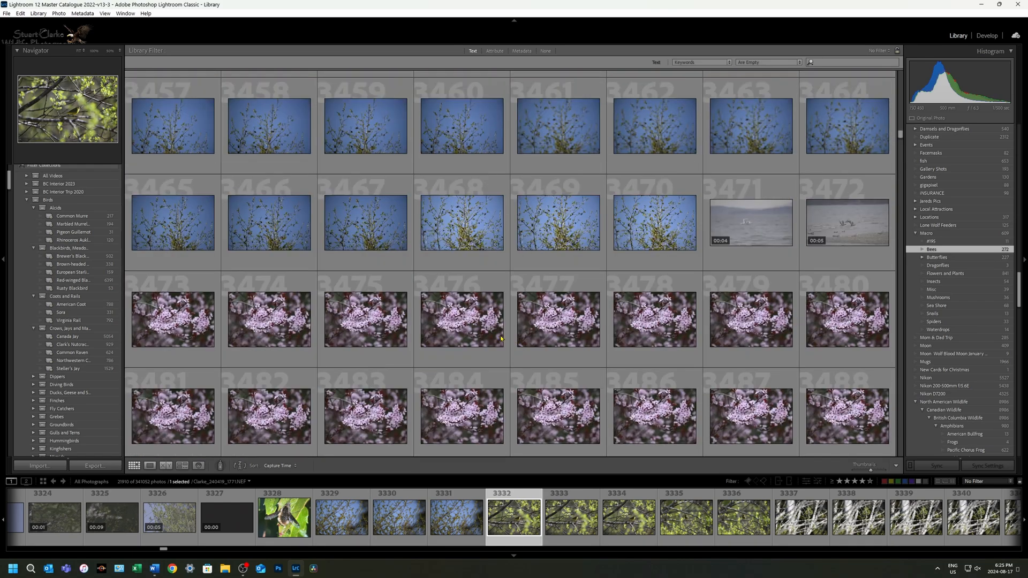
pyautogui.click(185, 322)
pyautogui.scroll(-8, 308, 324)
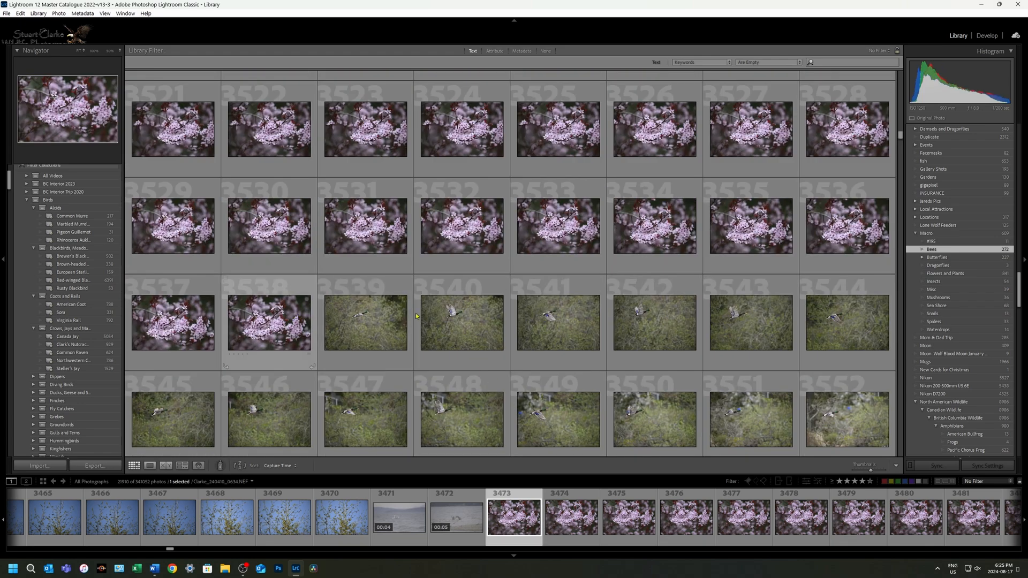
pyautogui.keyDown('shift'); pyautogui.click(269, 323); pyautogui.keyUp('shift')
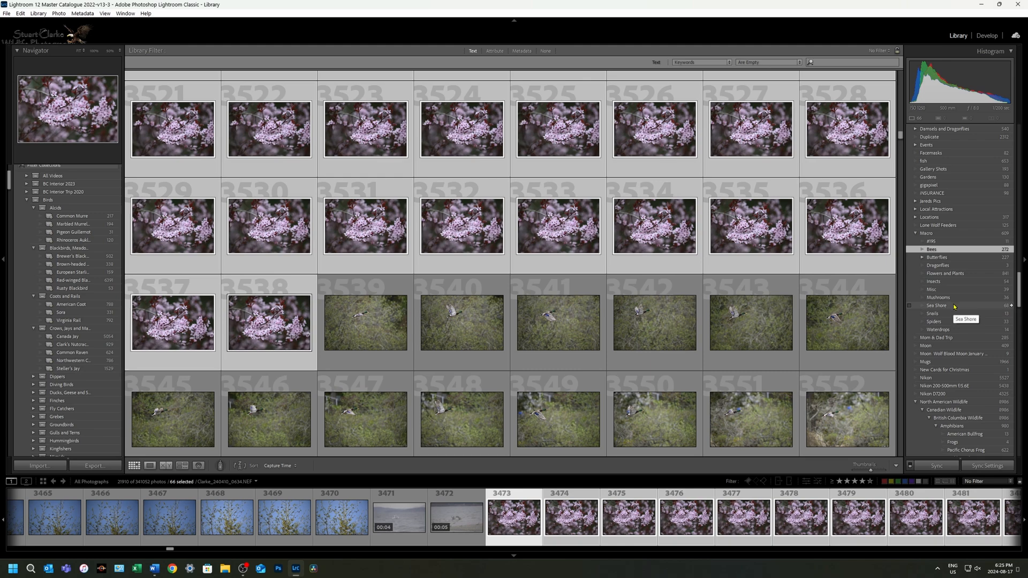
pyautogui.click(910, 274)
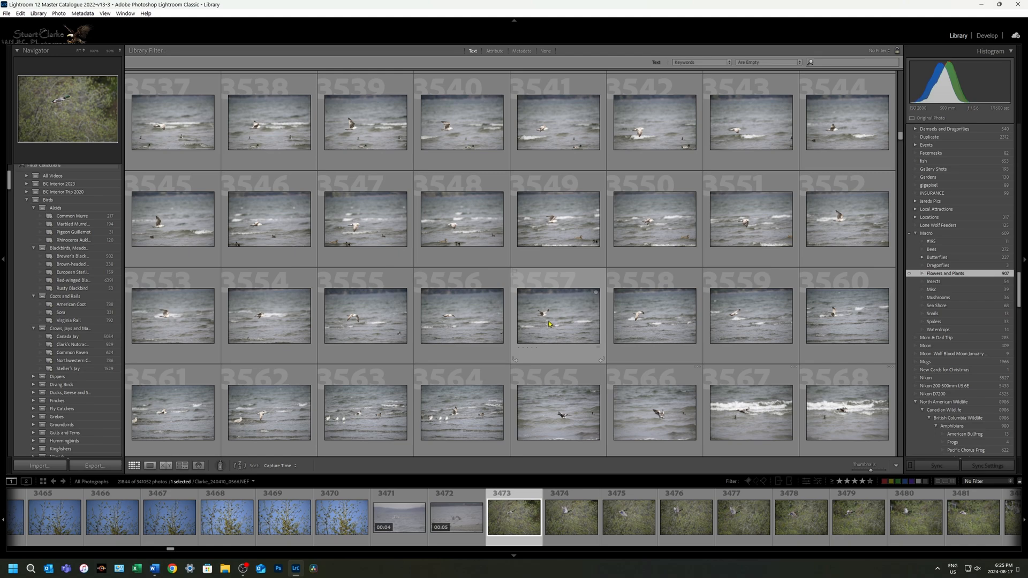
pyautogui.scroll(2, 549, 323)
pyautogui.scroll(3, 541, 318)
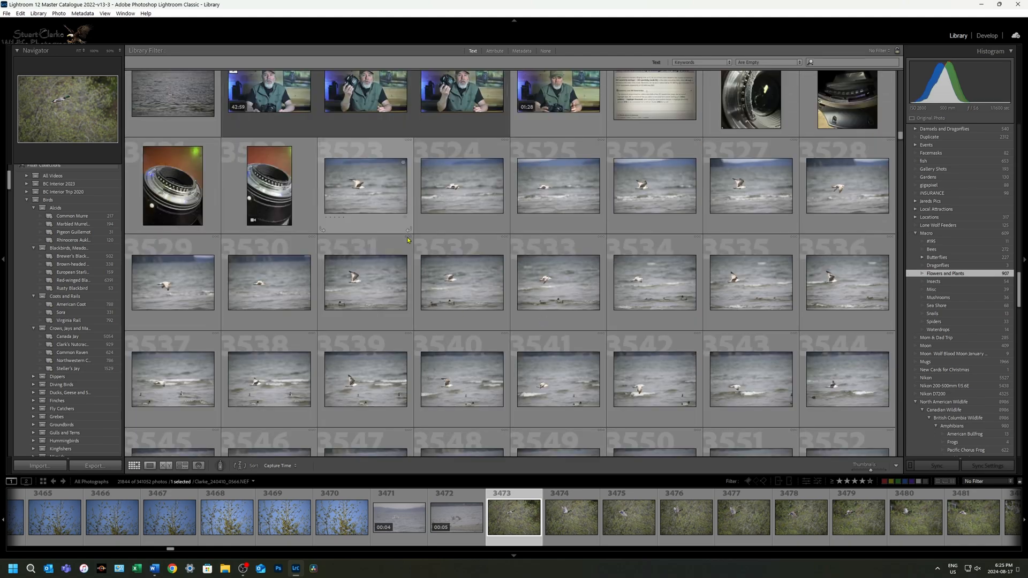
pyautogui.moveTo(407, 237); pyautogui.dragTo(443, 258)
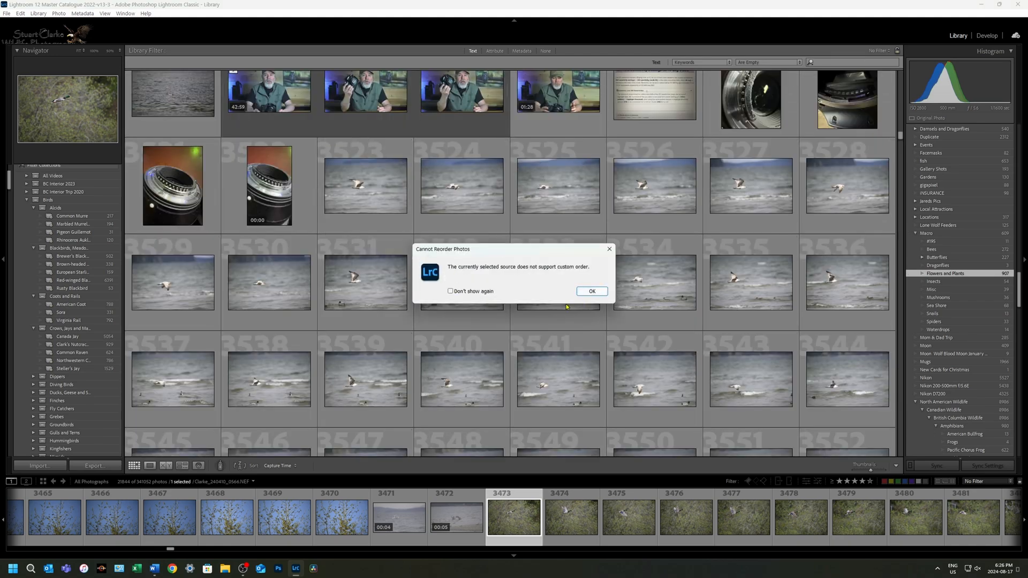
pyautogui.click(590, 292)
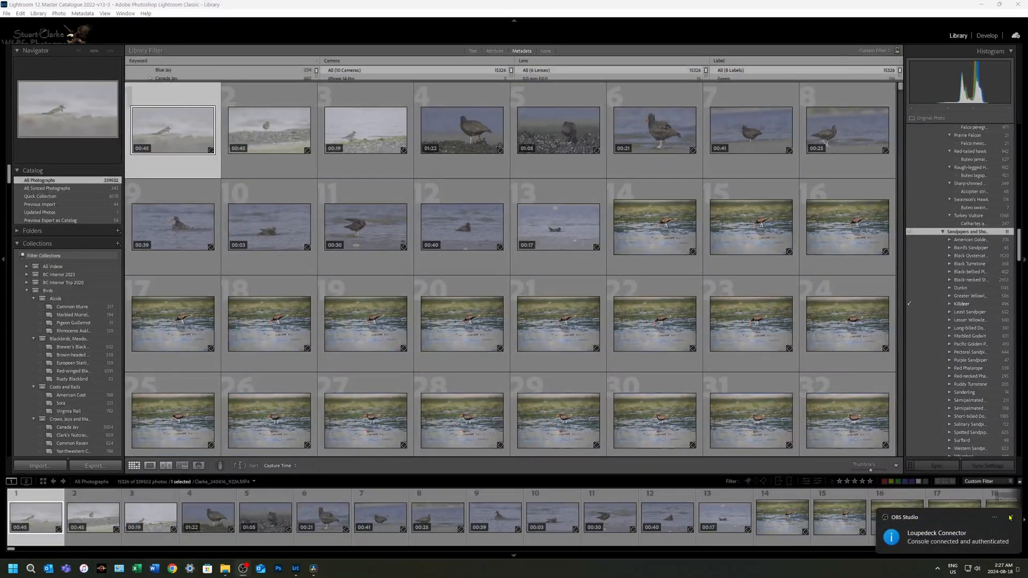
# Step: Dismiss the OBS Studio notification, browse the shorebird photos, and view the five-star flying oystercatcher photo enlarged before returning to the grid
pyautogui.click(1009, 517)
pyautogui.scroll(-10, 532, 231)
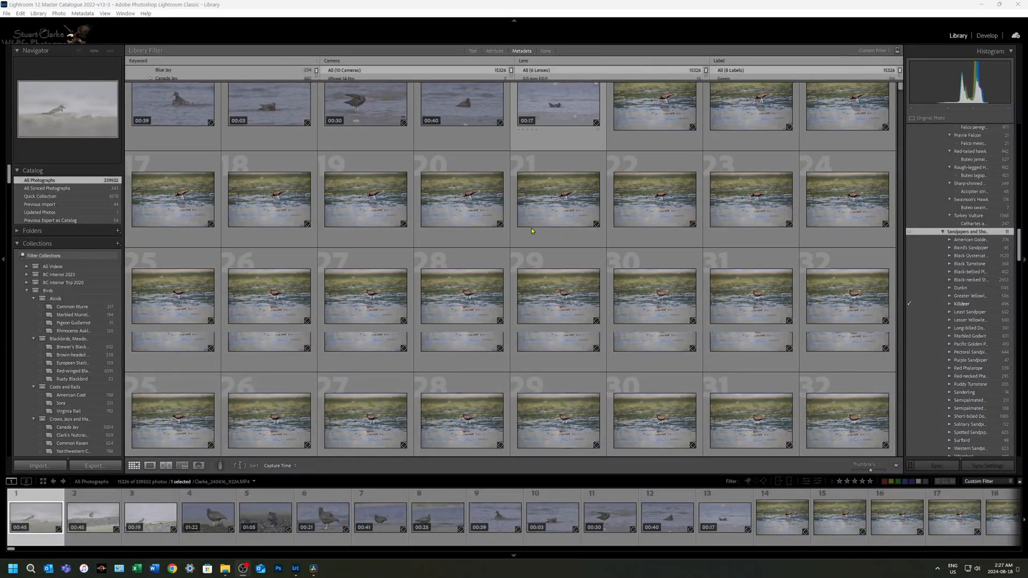
pyautogui.scroll(-15, 532, 231)
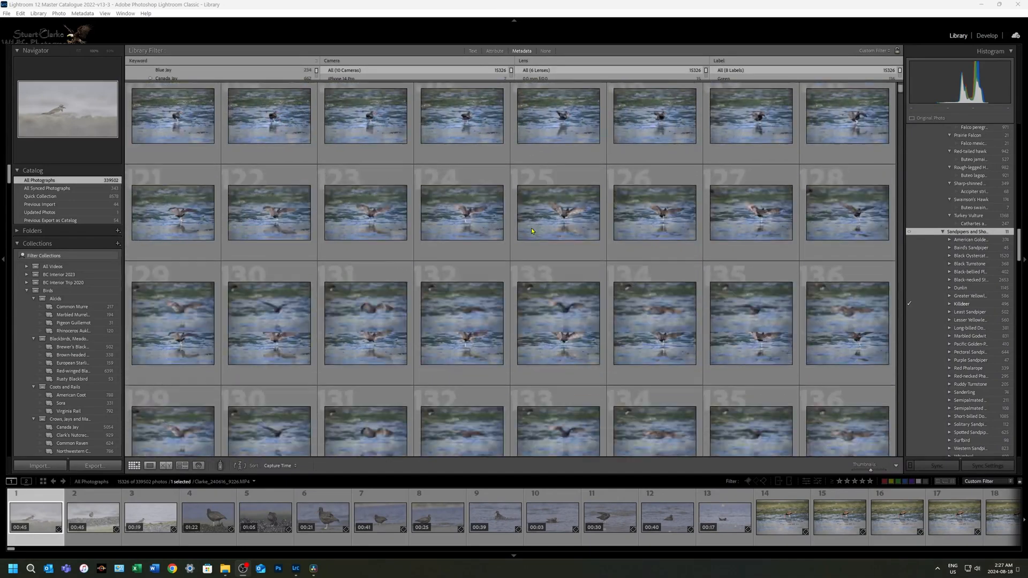
pyautogui.scroll(-8, 532, 230)
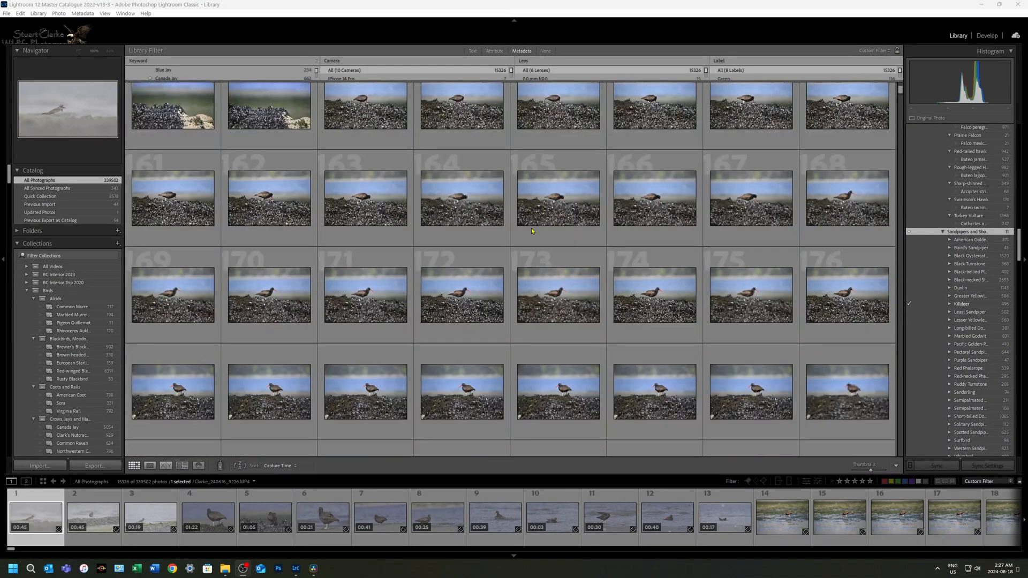
pyautogui.scroll(-6, 409, 273)
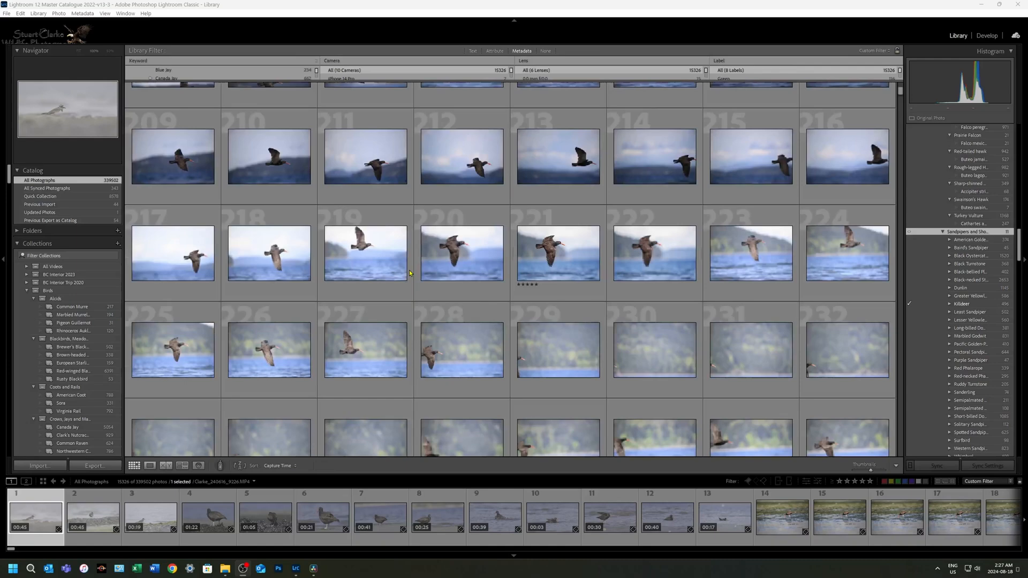
pyautogui.doubleClick(438, 252)
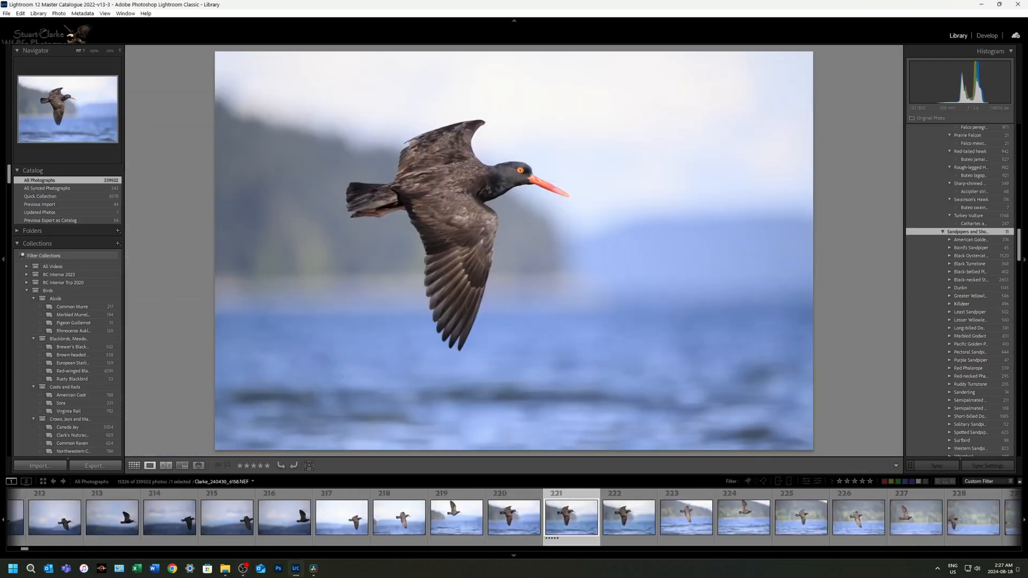
pyautogui.click(134, 466)
# Step: Browse further through the oystercatcher photos and through the photos filtered by the Common Goldeneye keyword
pyautogui.scroll(-8, 477, 336)
pyautogui.scroll(-12, 479, 337)
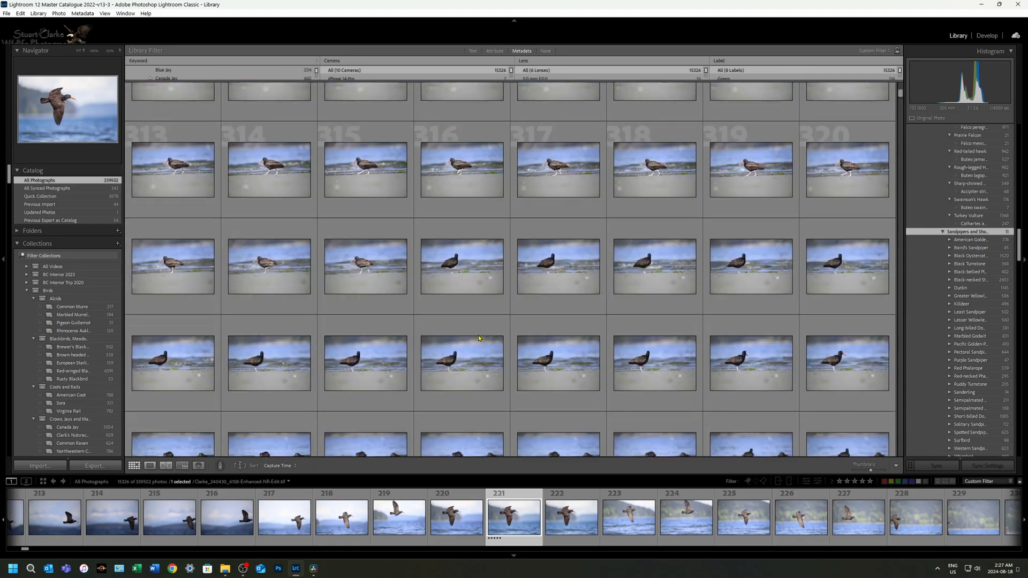
pyautogui.scroll(-12, 478, 337)
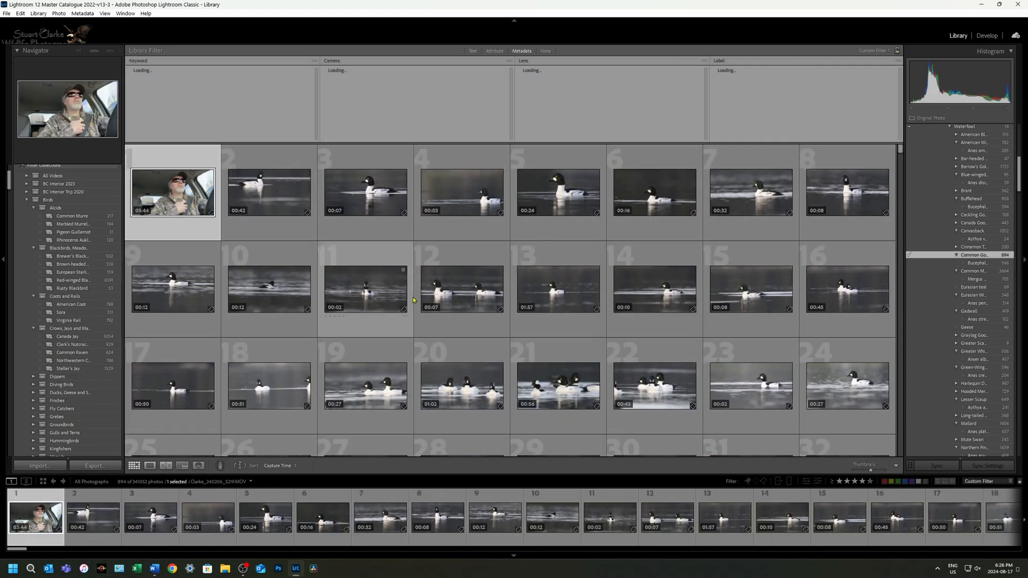
pyautogui.scroll(-10, 456, 298)
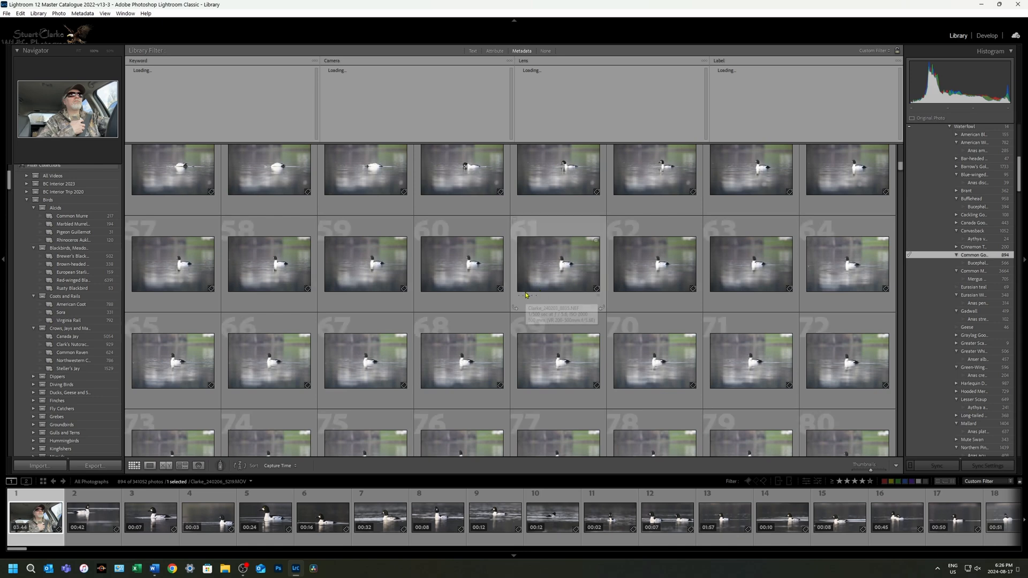
# Step: Browse the goldeneye and shorebird photos, view the dunlin in grid cell 973 enlarged, and return to the grid
pyautogui.scroll(-3, 541, 293)
pyautogui.scroll(-2, 488, 353)
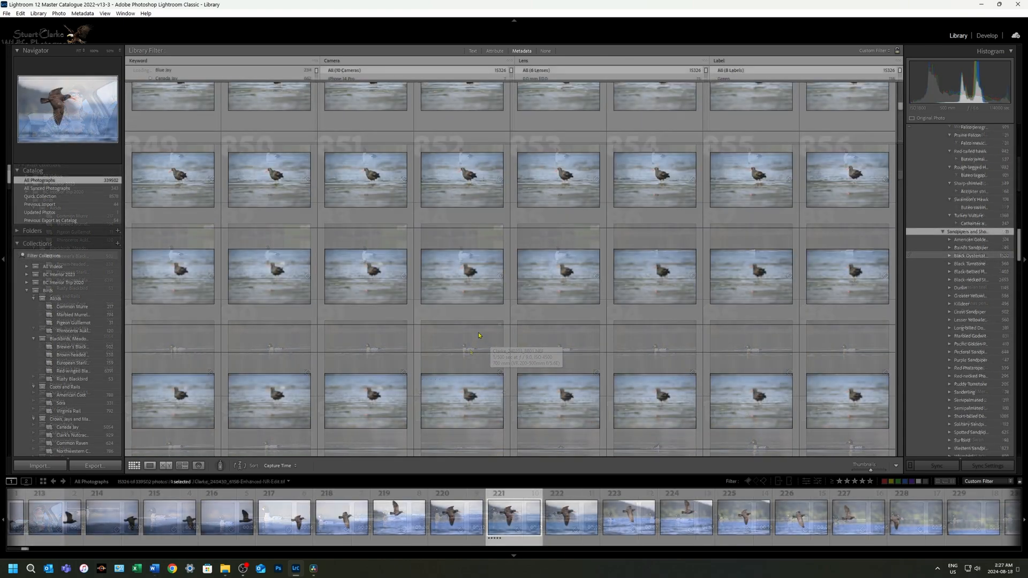
pyautogui.scroll(-5, 478, 335)
pyautogui.scroll(-8, 479, 335)
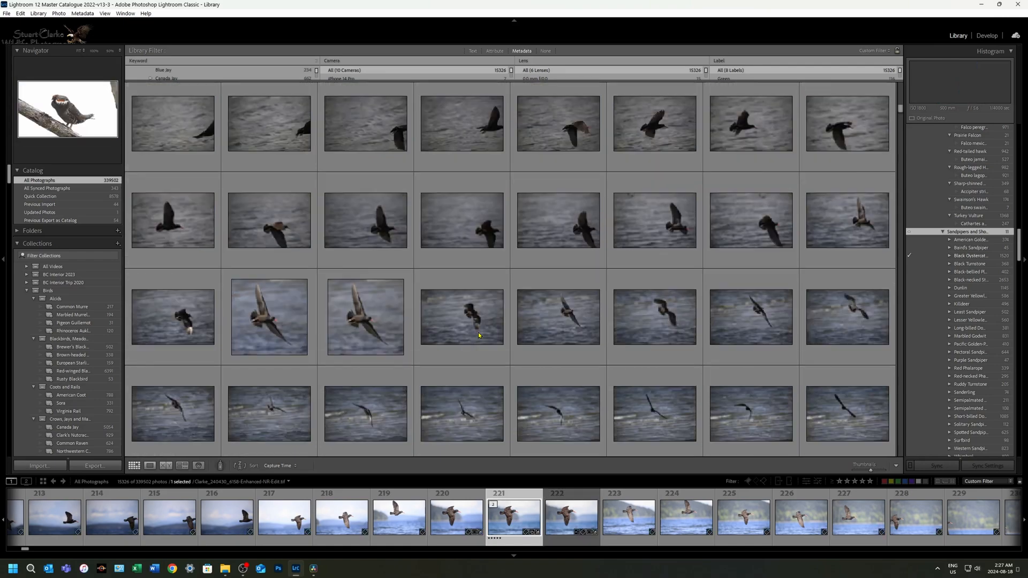
pyautogui.scroll(-3, 478, 335)
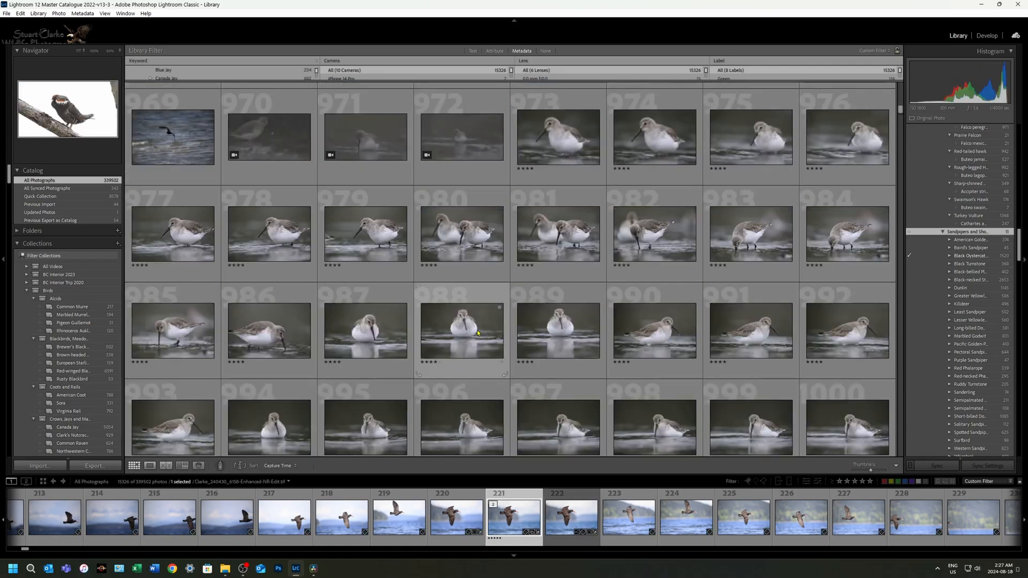
pyautogui.doubleClick(559, 150)
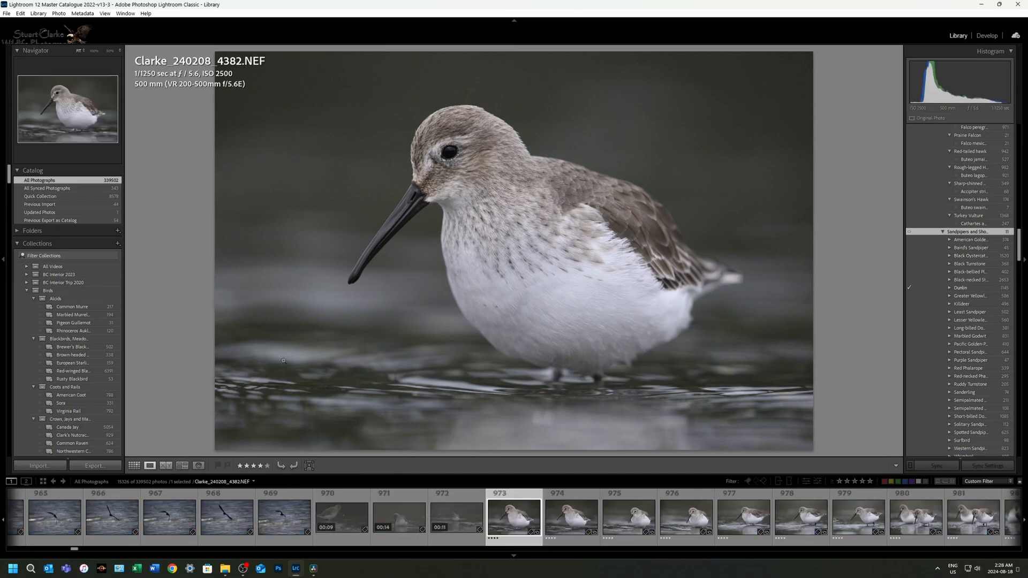
pyautogui.click(134, 465)
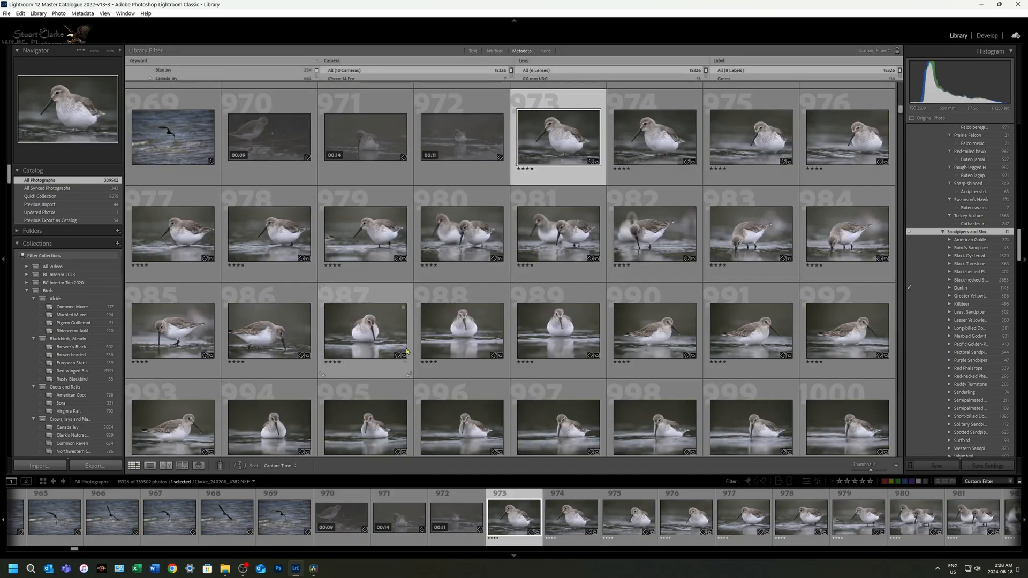
# Step: Browse further through the dunlin photos and inspect the head of the bird in cell 1326 at 100% before returning to the grid
pyautogui.scroll(-3, 441, 343)
pyautogui.scroll(-15, 441, 343)
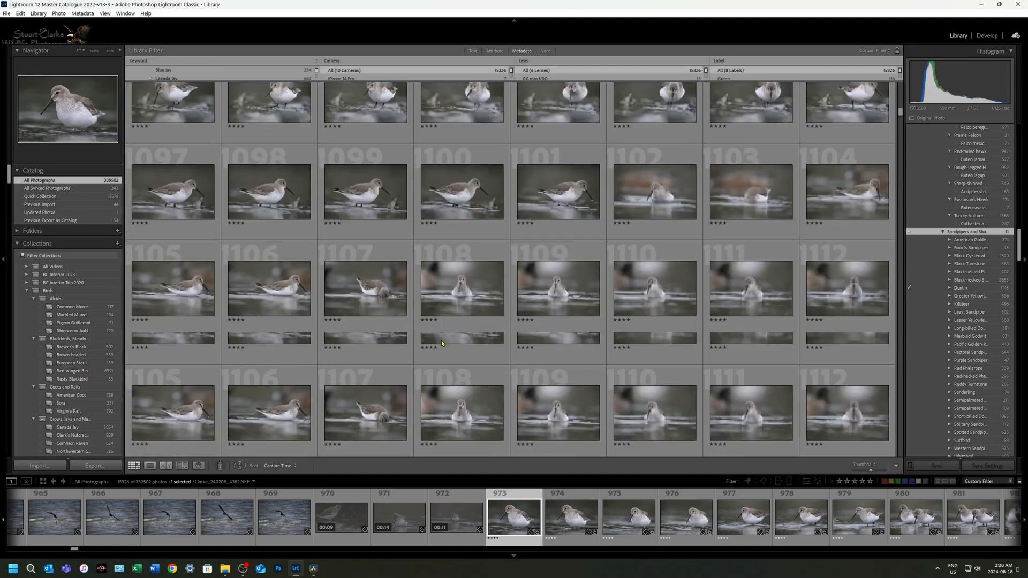
pyautogui.scroll(-12, 441, 343)
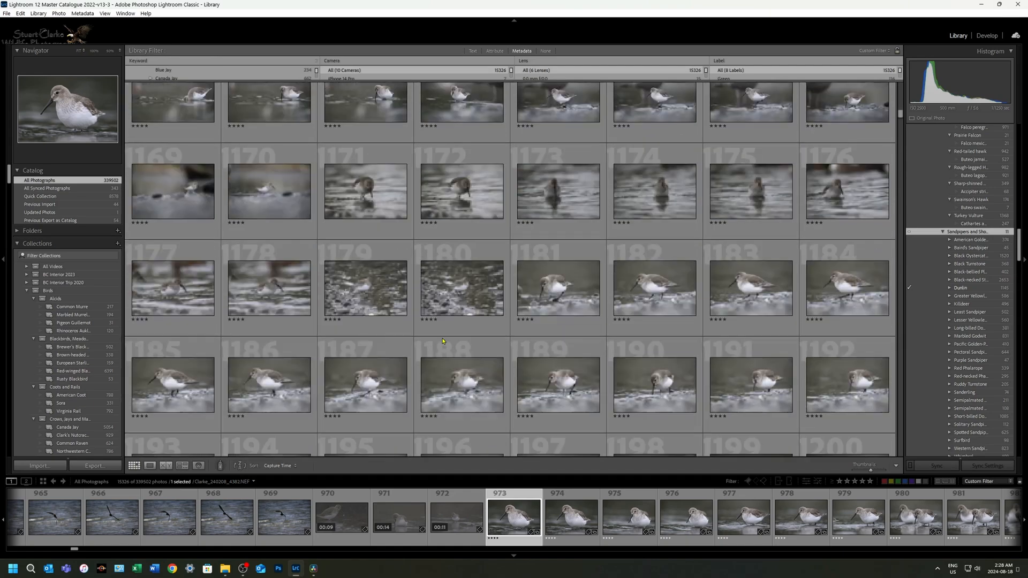
pyautogui.scroll(-14, 443, 341)
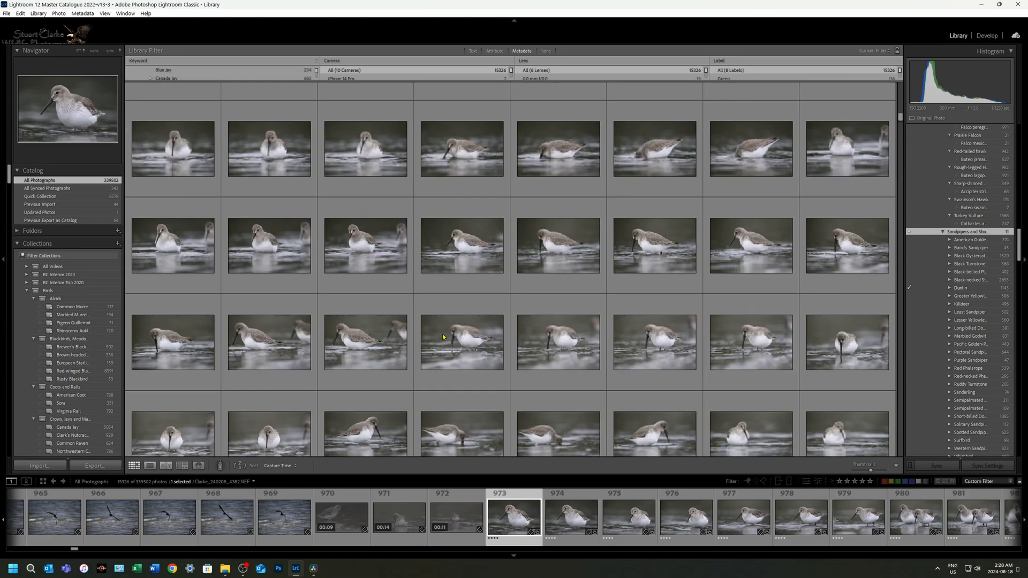
pyautogui.scroll(-1, 442, 337)
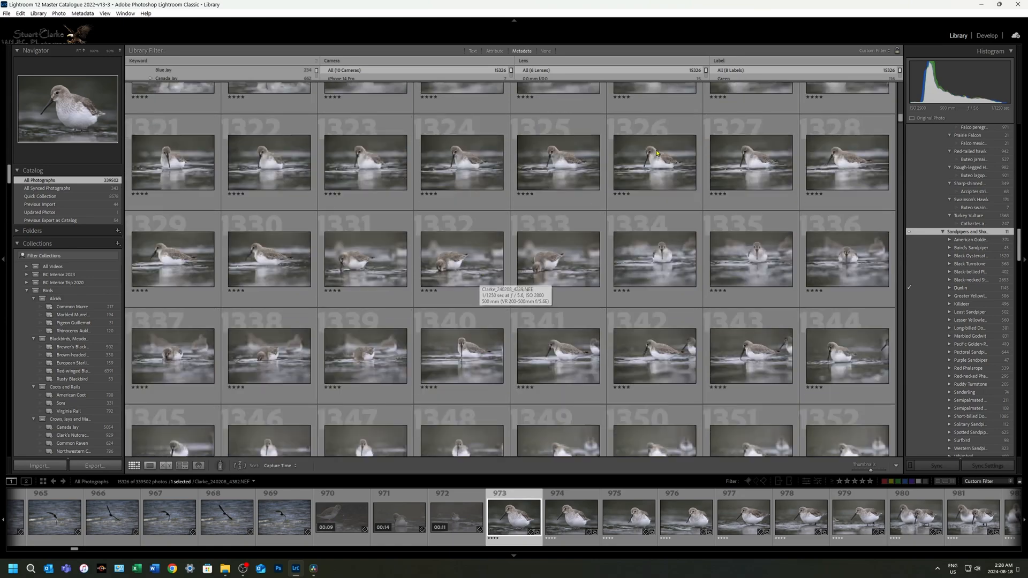
pyautogui.press('e')
pyautogui.click(500, 165)
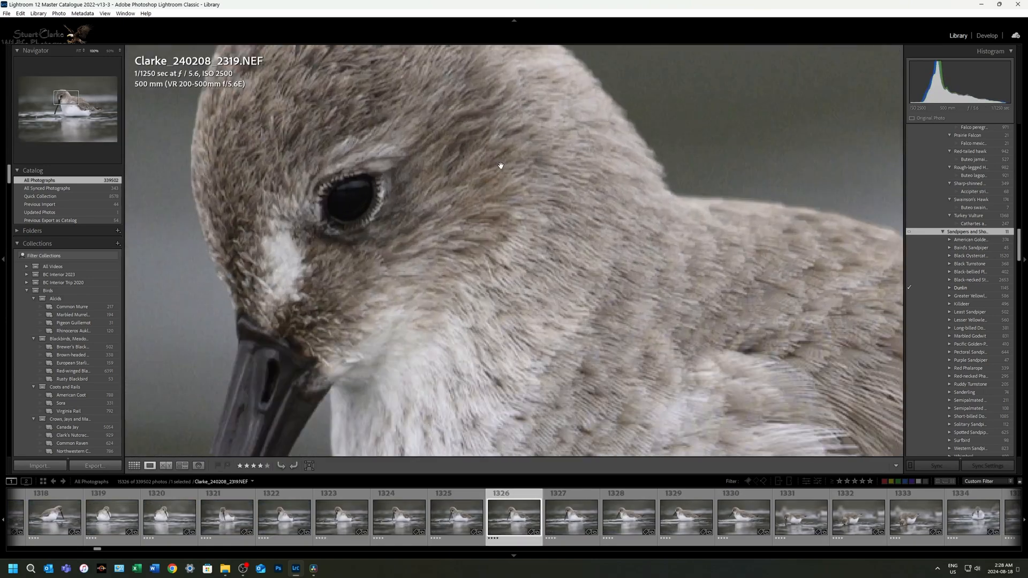
pyautogui.moveTo(448, 250); pyautogui.dragTo(539, 242)
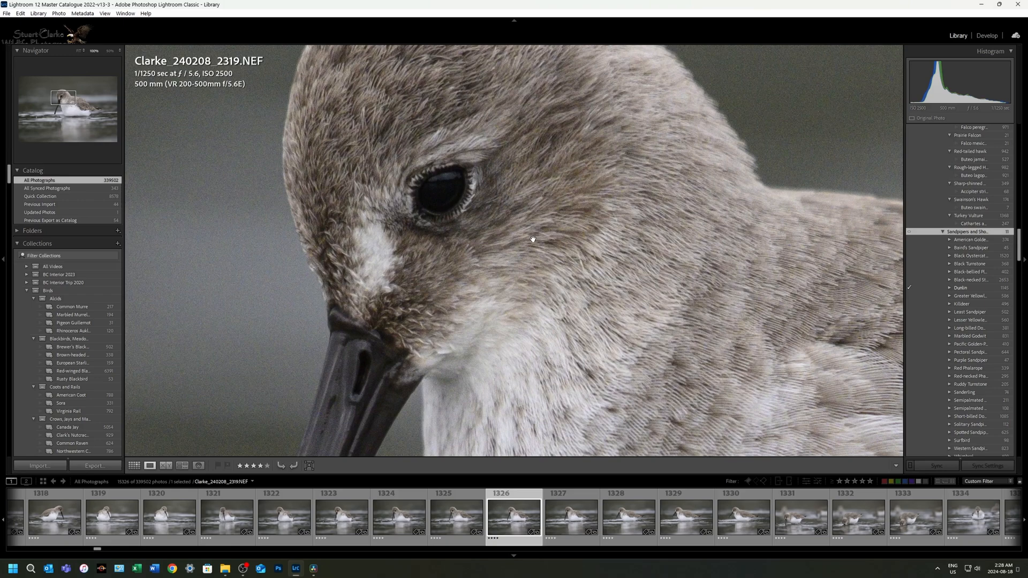
pyautogui.click(533, 240)
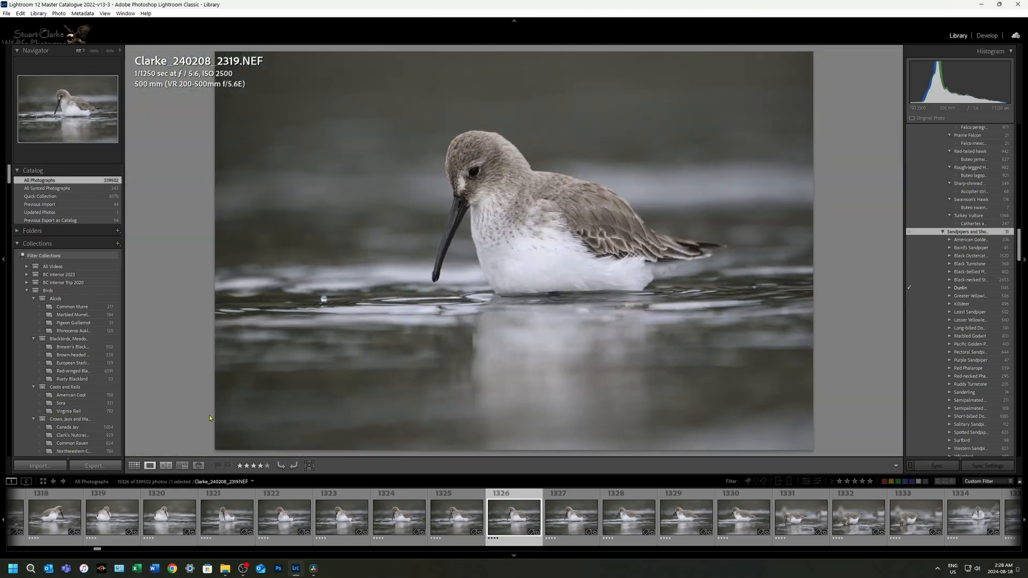
pyautogui.click(134, 465)
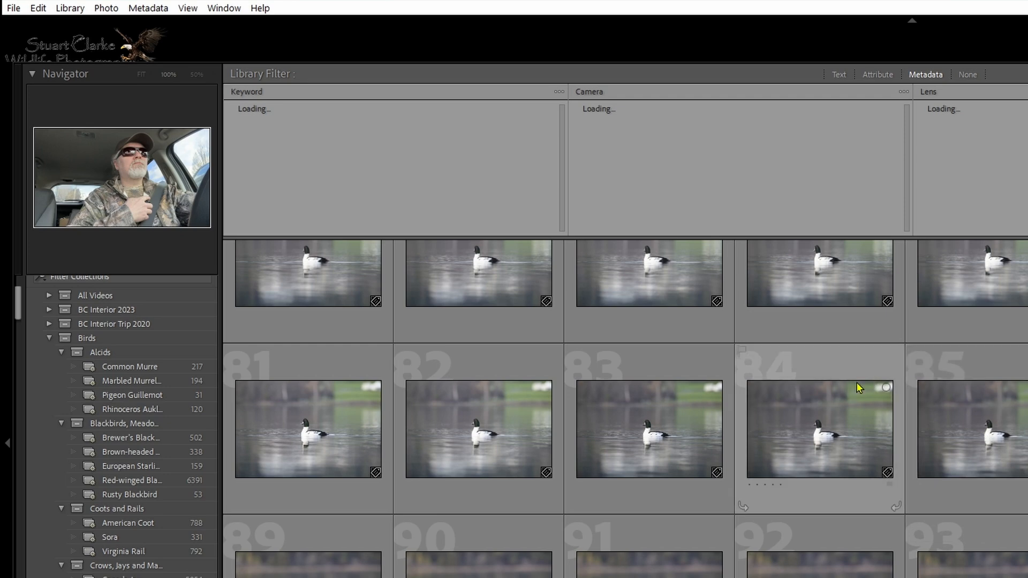
# Step: Enable automatically adding keywords to Enhanced images in the File Handling preferences and apply the change
pyautogui.click(42, 10)
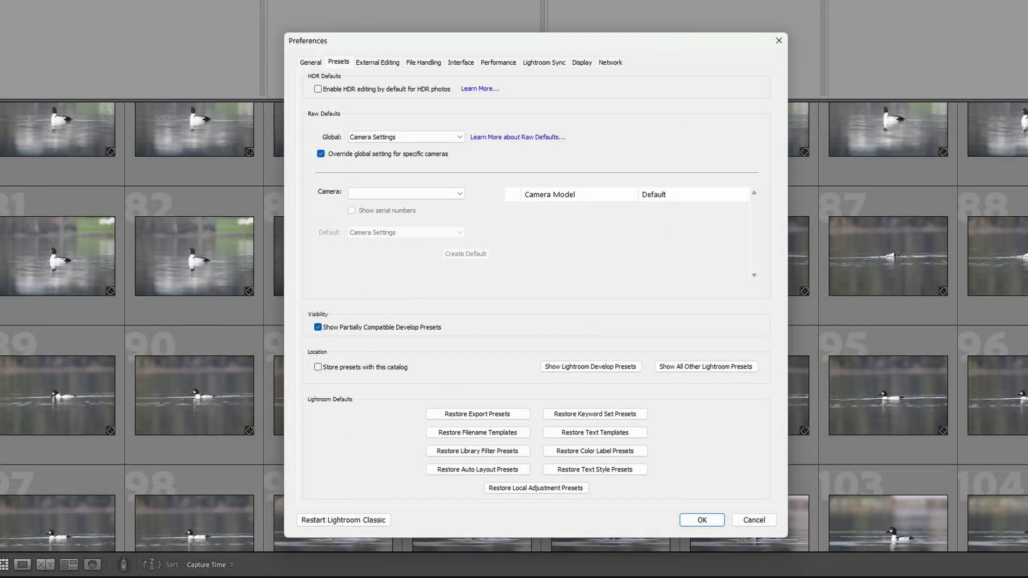
pyautogui.click(423, 63)
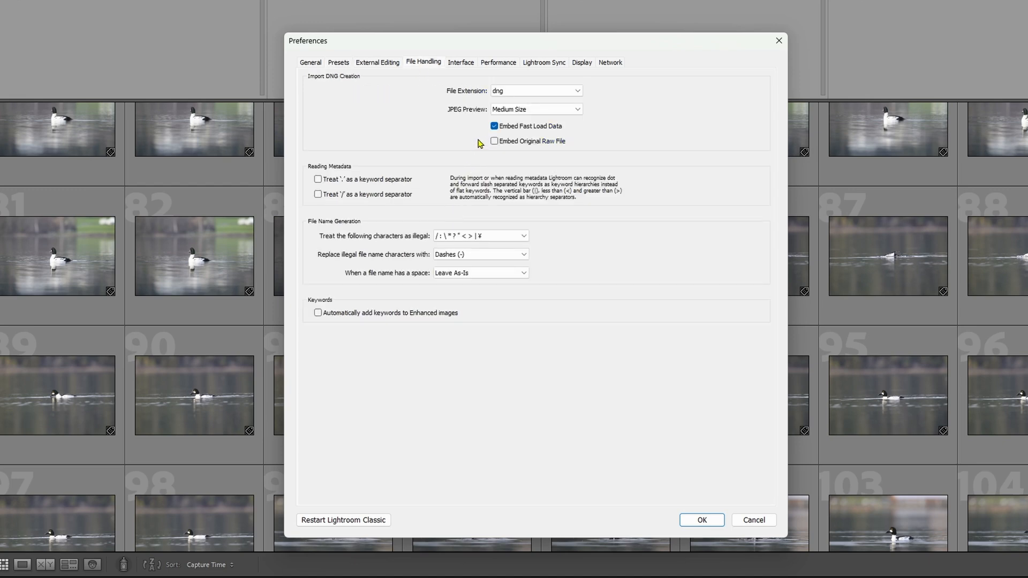
pyautogui.click(318, 313)
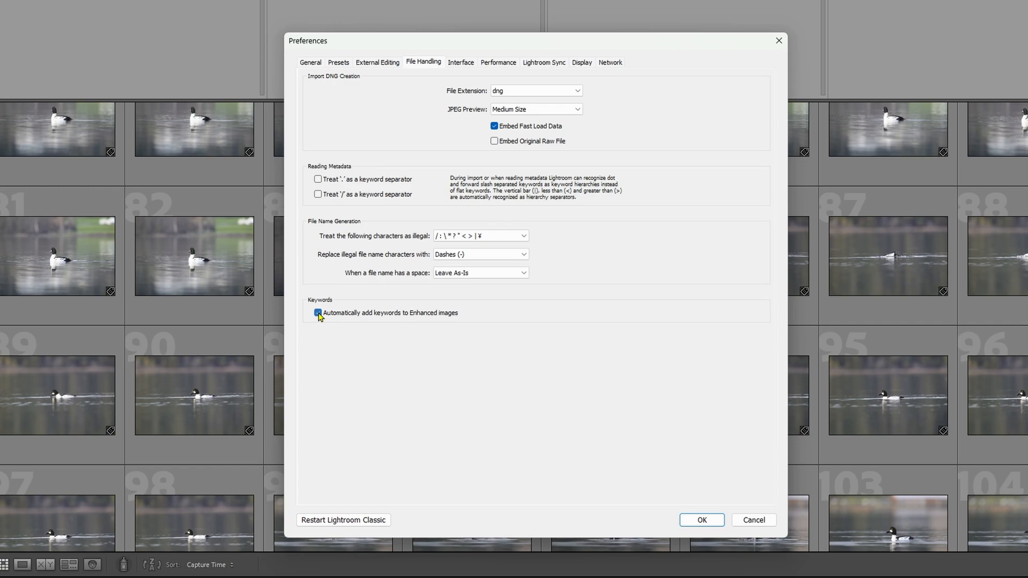
pyautogui.click(712, 522)
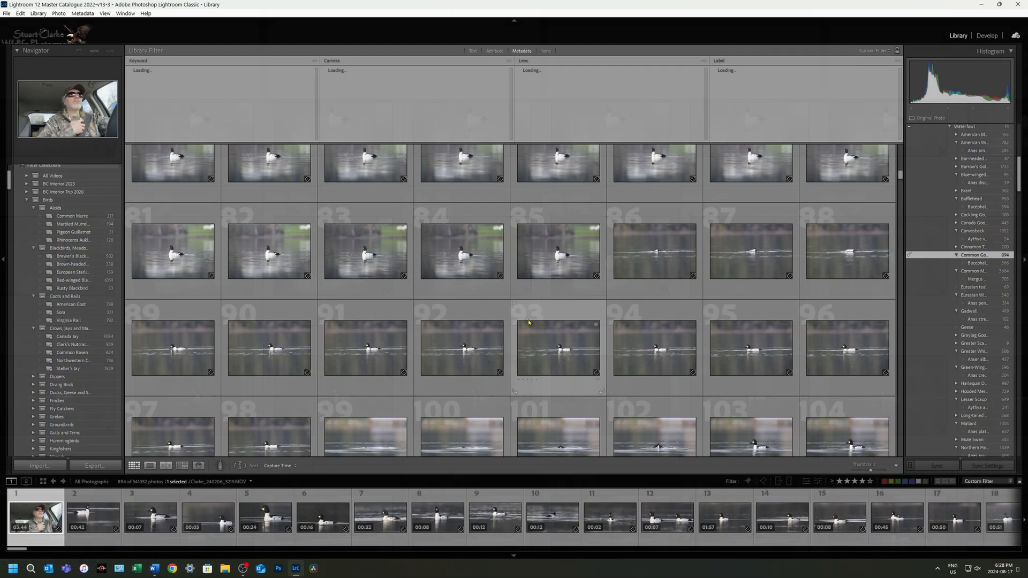
# Step: Bring the goldeneye photo in grid cell 77 into Develop and enhance it with Denoise at amount 56
pyautogui.rightClick(548, 316)
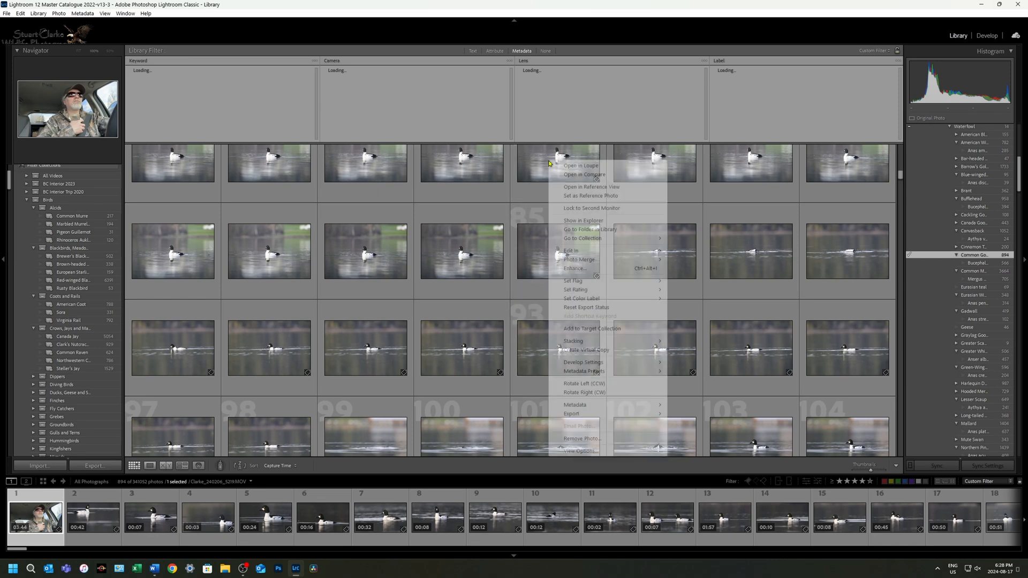
pyautogui.click(535, 166)
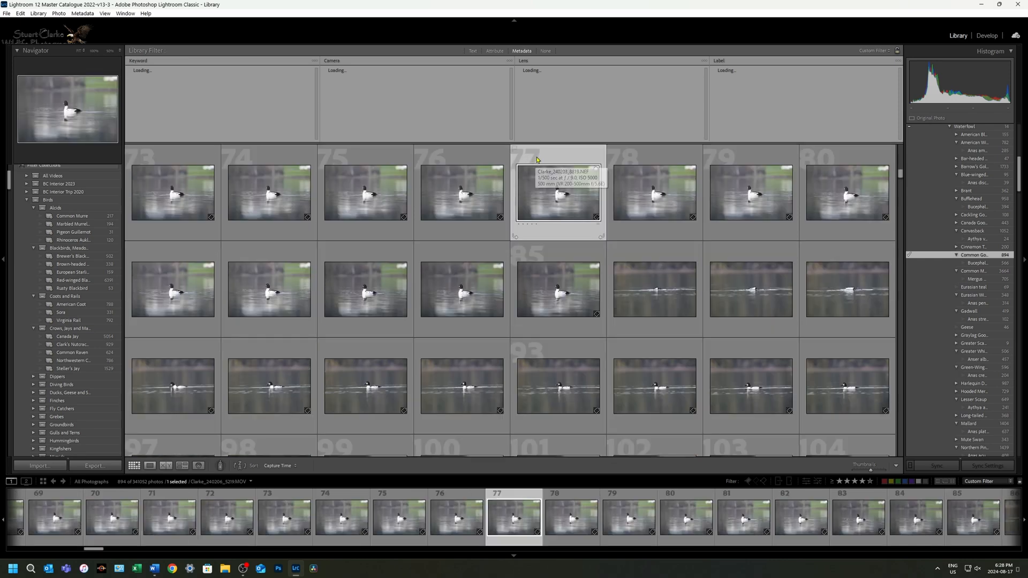
pyautogui.click(987, 35)
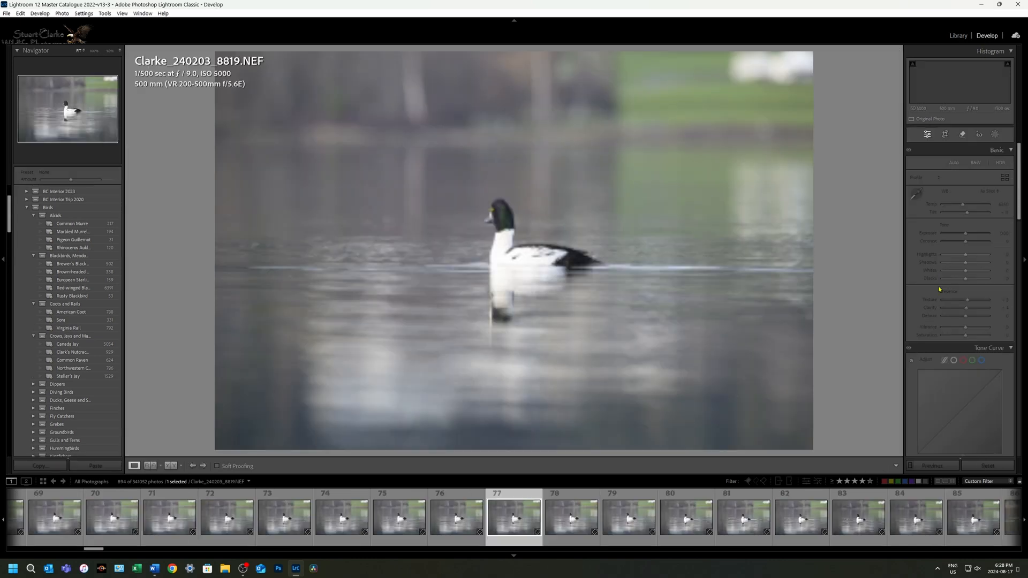
pyautogui.scroll(-5, 939, 293)
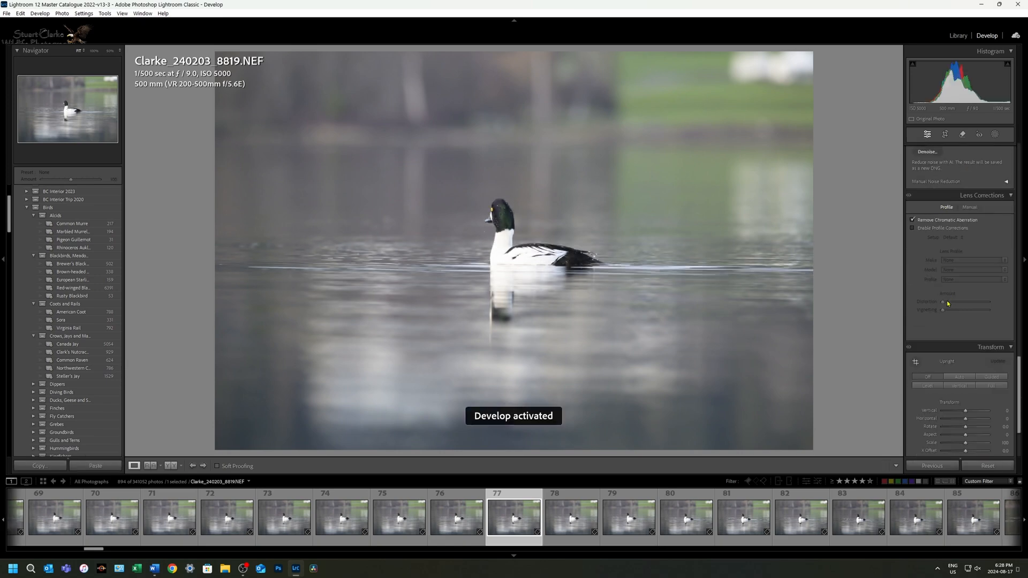
pyautogui.scroll(3, 949, 299)
pyautogui.click(927, 308)
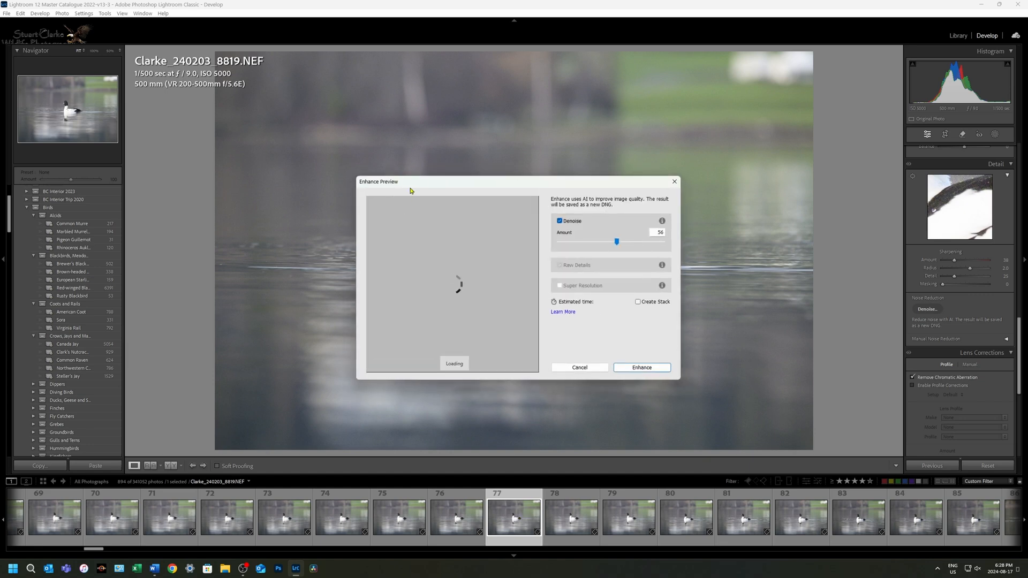
pyautogui.click(639, 368)
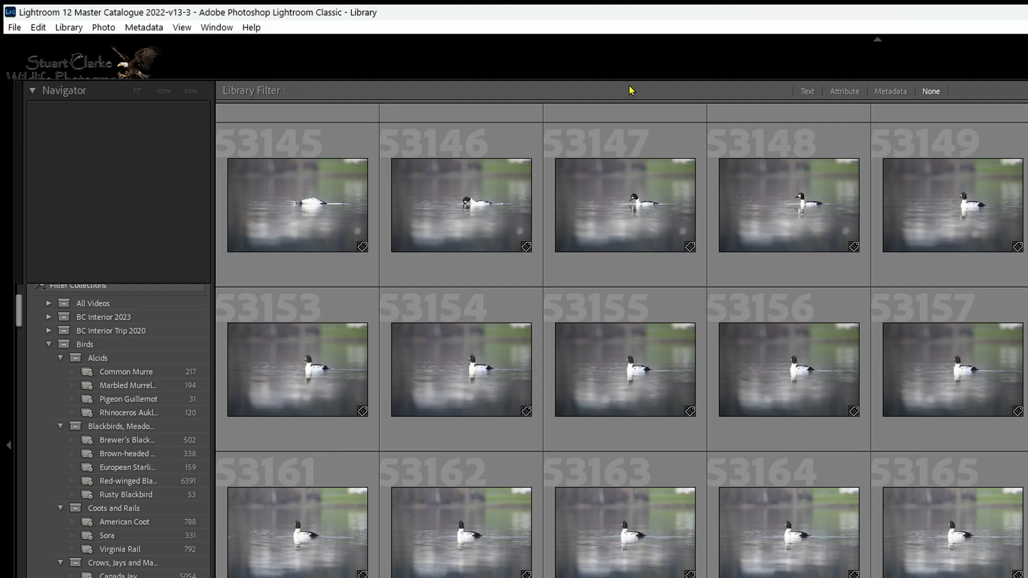
# Step: Review the metadata options in Catalog Settings, including automatically writing changes into XMP, and leave them without changes
pyautogui.click(40, 28)
pyautogui.click(87, 314)
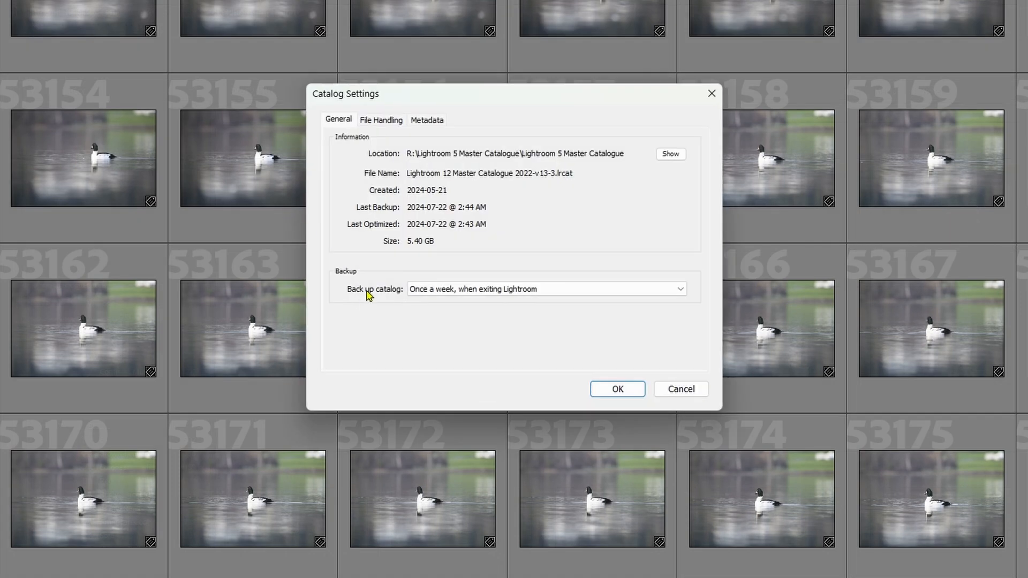
pyautogui.click(428, 120)
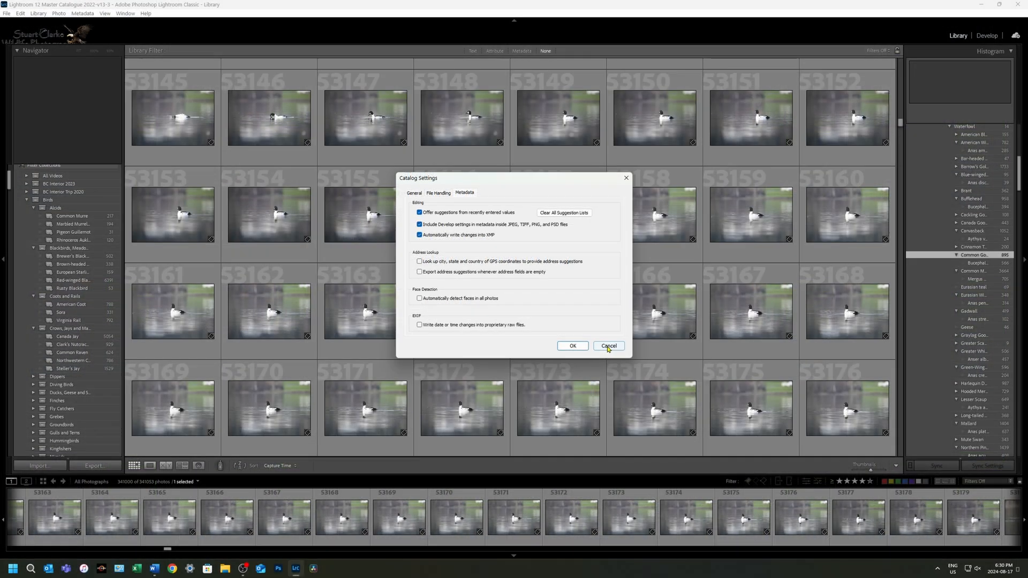
pyautogui.click(609, 347)
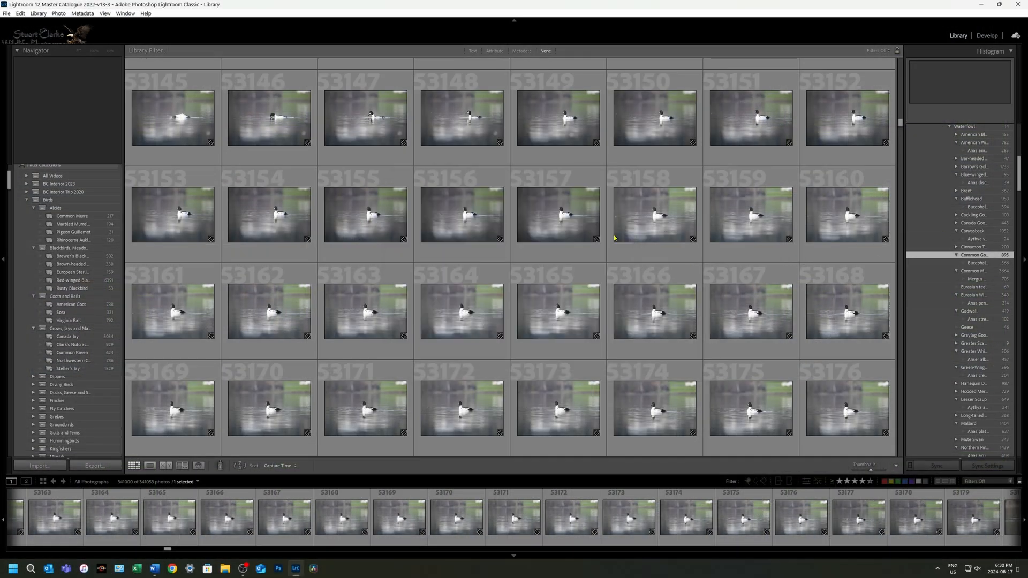
# Step: Darken the goldeneye photo in grid cell 53157 in Develop, setting Exposure to -1.32 and Shadows to -40
pyautogui.click(568, 216)
pyautogui.press('d')
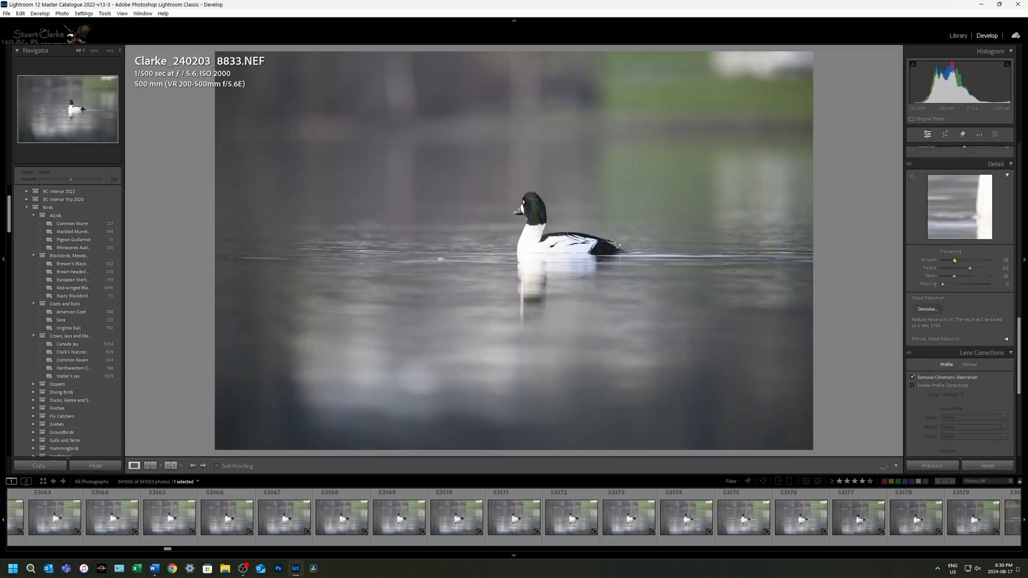
pyautogui.scroll(10, 965, 252)
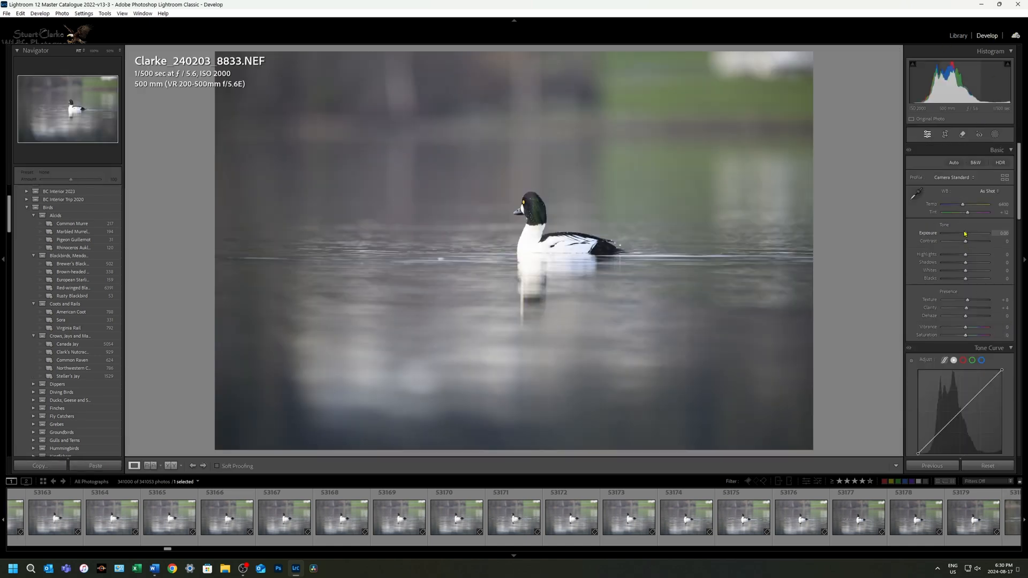
pyautogui.moveTo(965, 263); pyautogui.dragTo(959, 233)
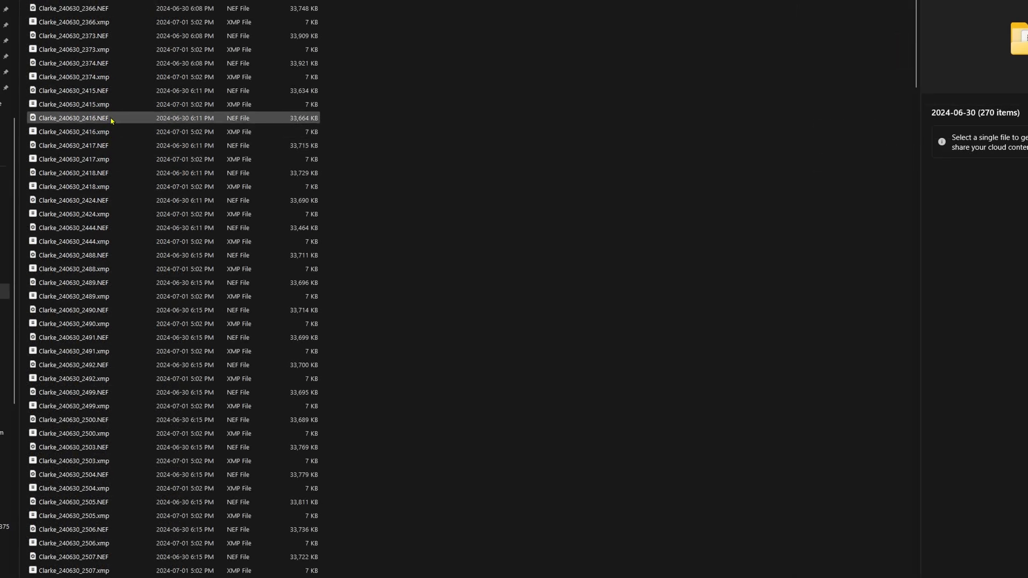
# Step: Examine the paired NEF and XMP files in the 2024-06-30 folder, and return to the Library photo grid
pyautogui.moveTo(112, 120)
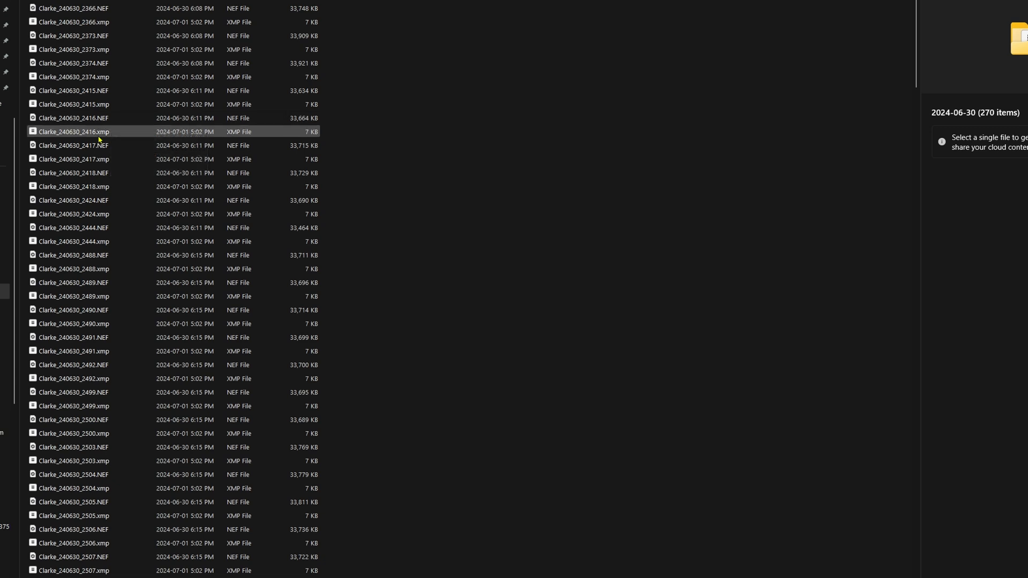
pyautogui.moveTo(91, 137)
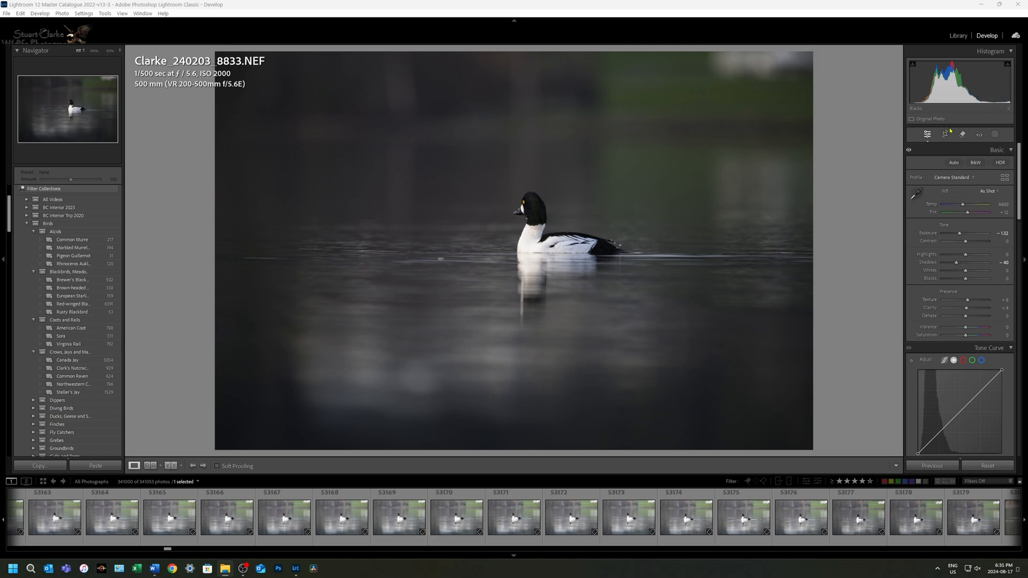
pyautogui.click(958, 35)
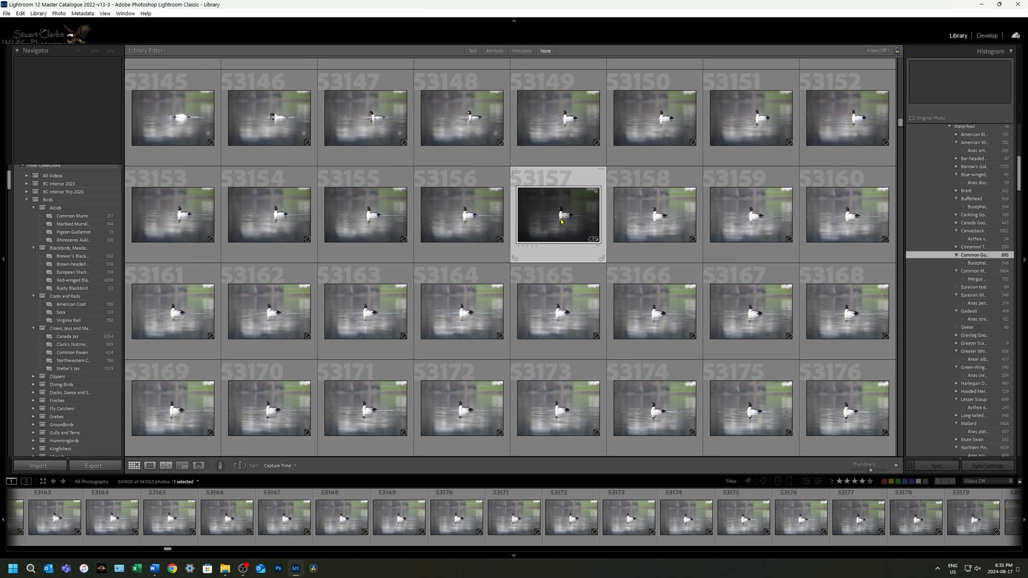
# Step: Recheck the "Automatically write changes into XMP" option in Catalog Settings and leave the dialog without changes
pyautogui.click(20, 14)
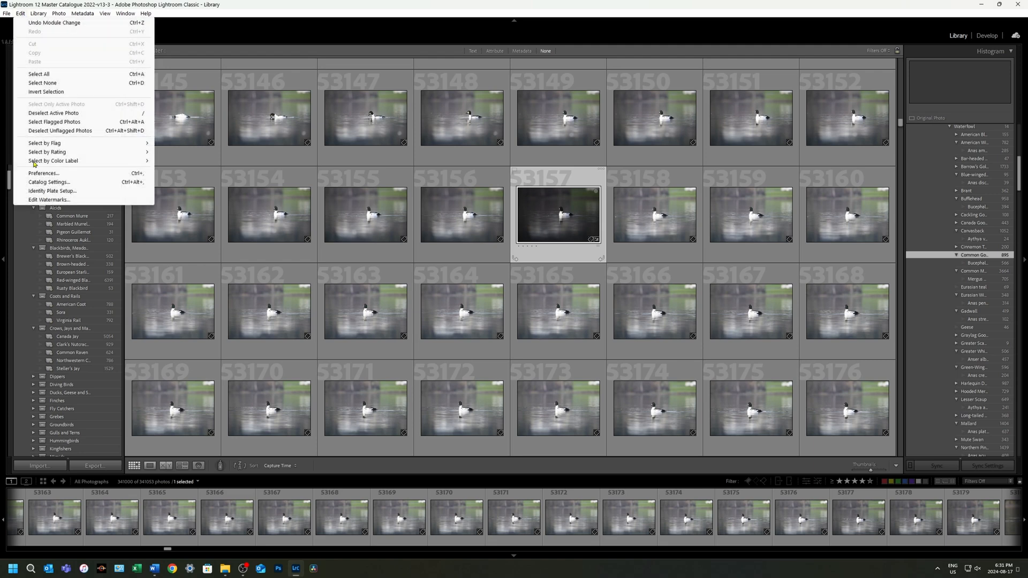
pyautogui.click(43, 182)
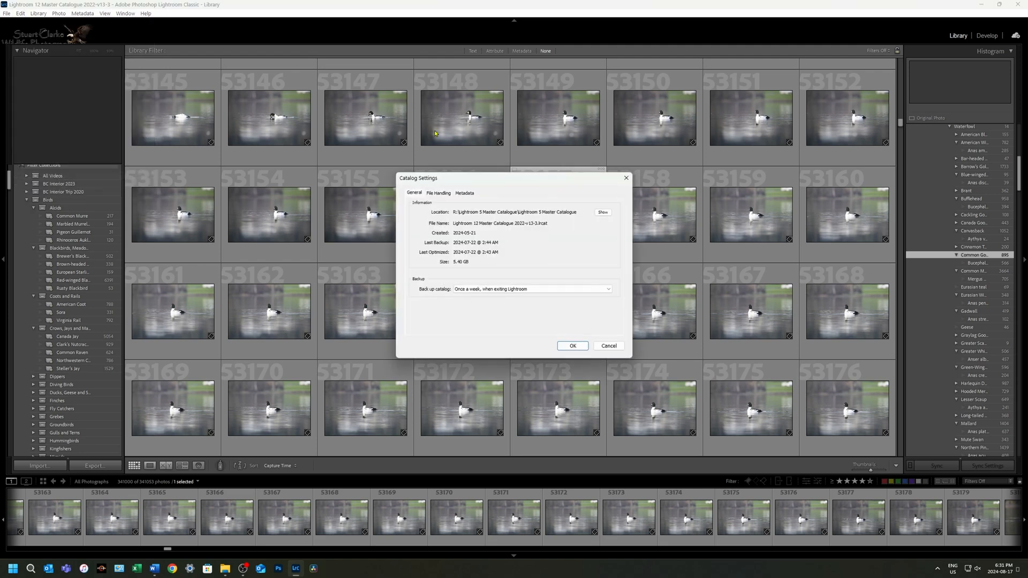
pyautogui.click(466, 193)
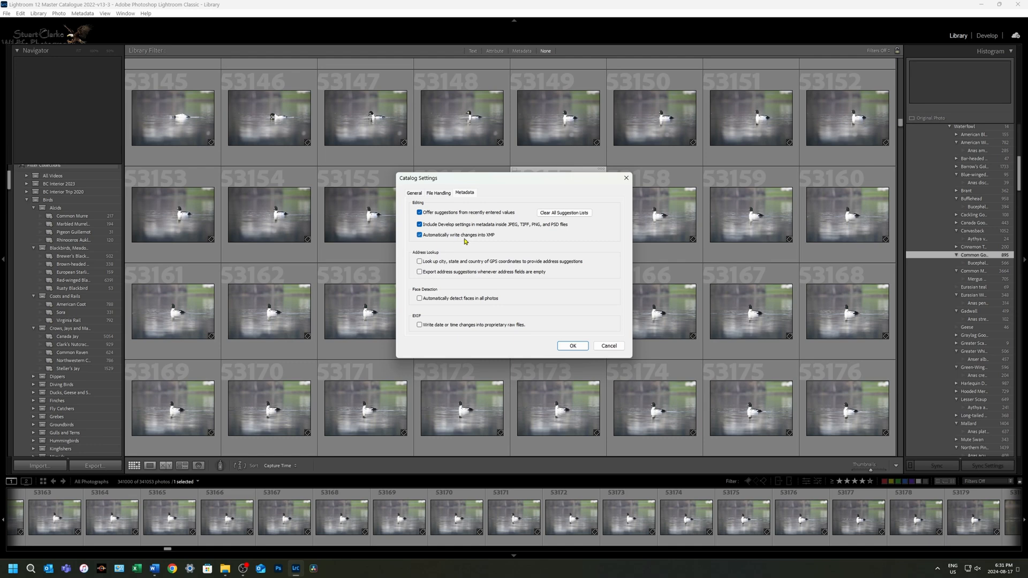
pyautogui.click(608, 347)
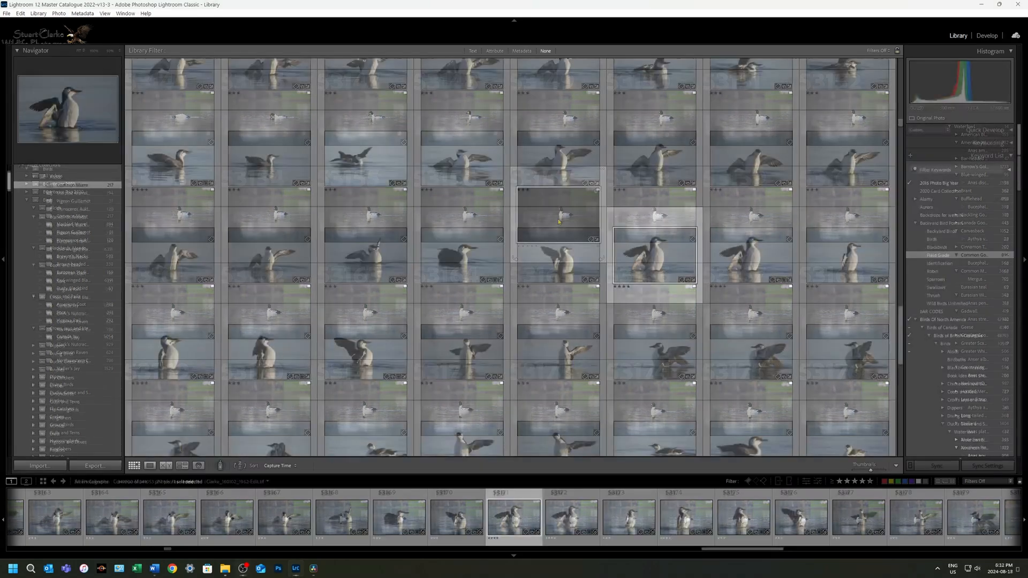
pyautogui.click(6, 13)
pyautogui.click(22, 271)
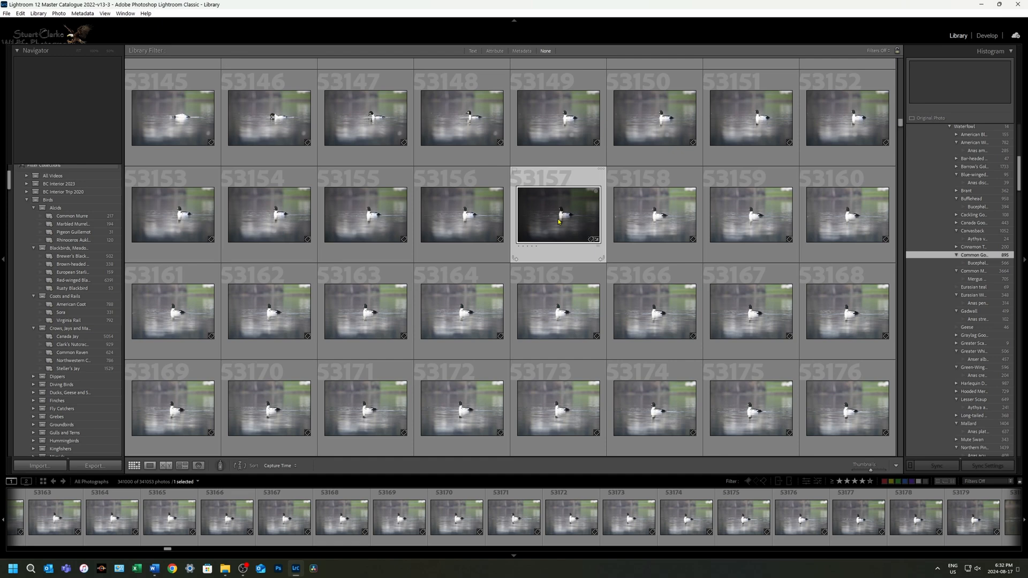
# Step: Switch to the 2024-06-30 folder in File Explorer, look over its NEF and XMP files, and close the window
pyautogui.hotkey('ctrl', 'r')
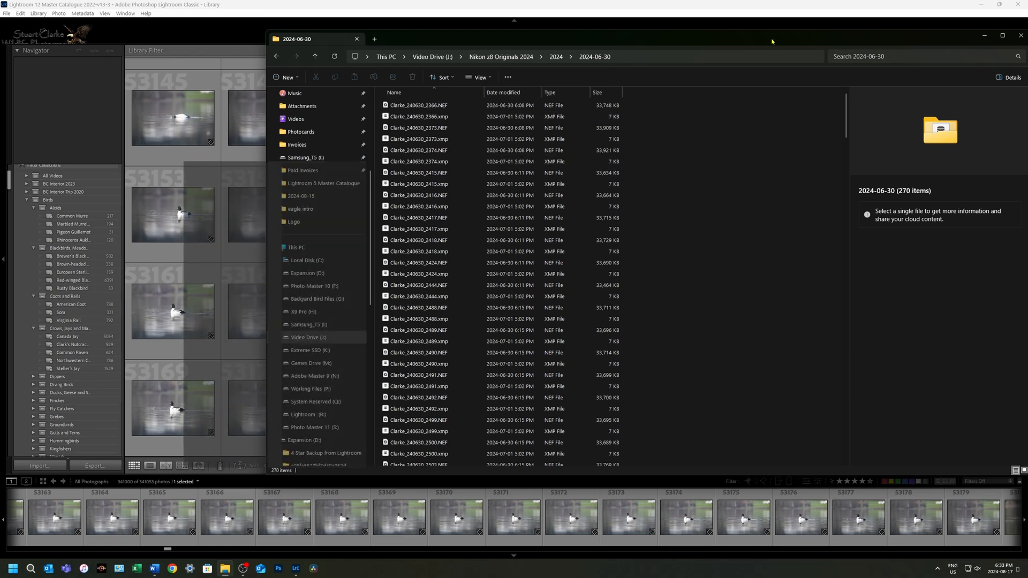
pyautogui.moveTo(771, 41); pyautogui.dragTo(684, 46)
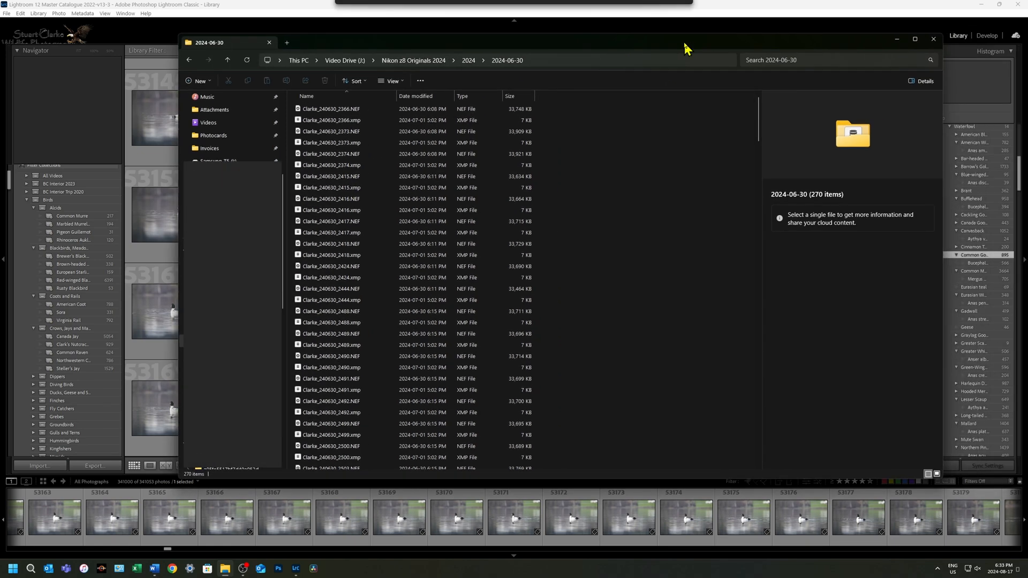
pyautogui.click(933, 41)
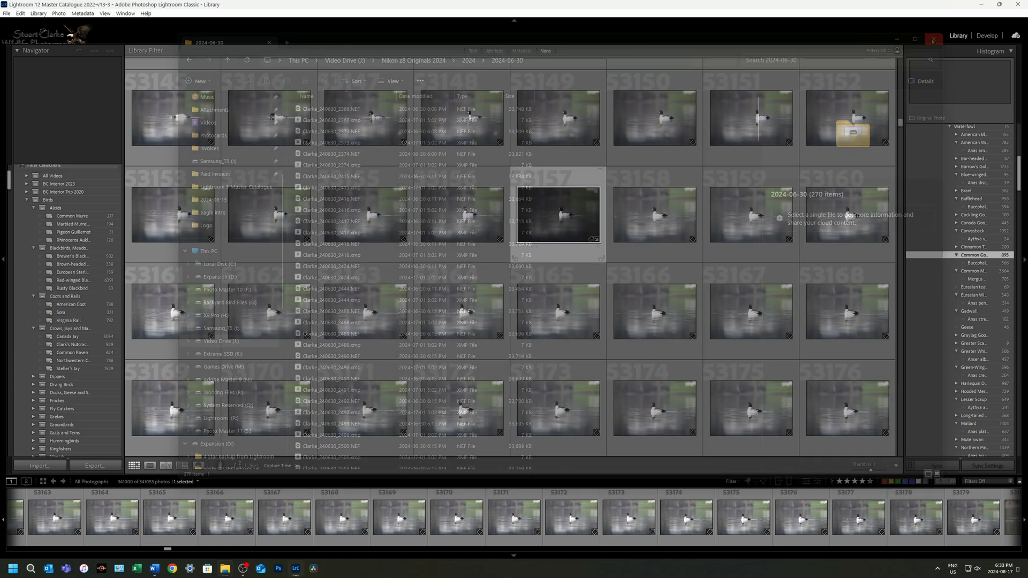